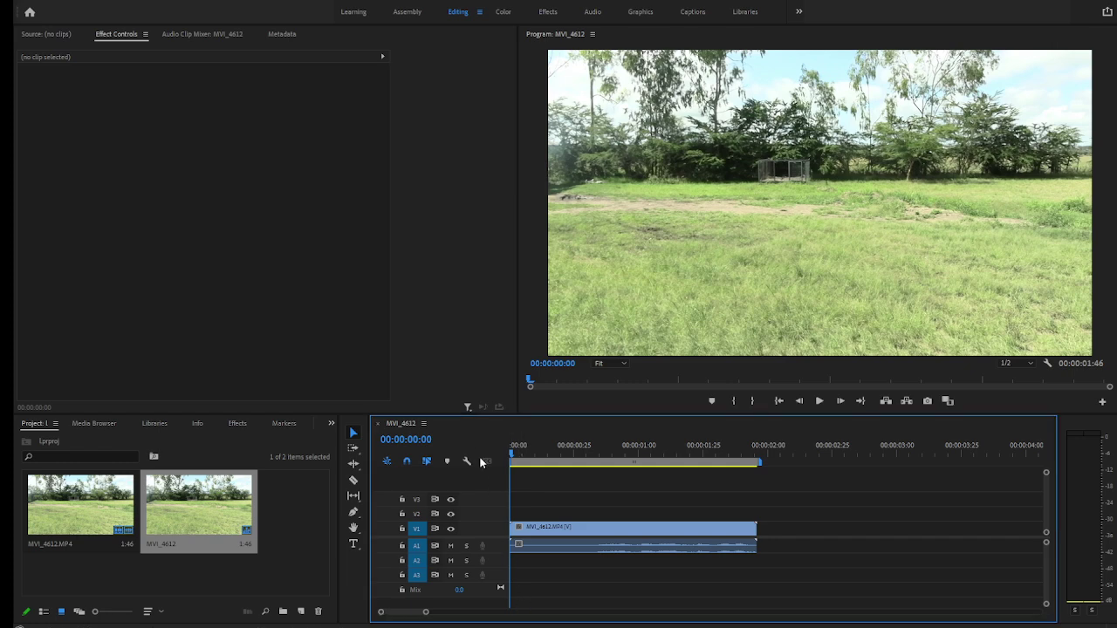
Step: Empty the project by deleting the timeline clip along with the MVI_4612 sequence and its MVI_4612.MP4 source footage
click(539, 534)
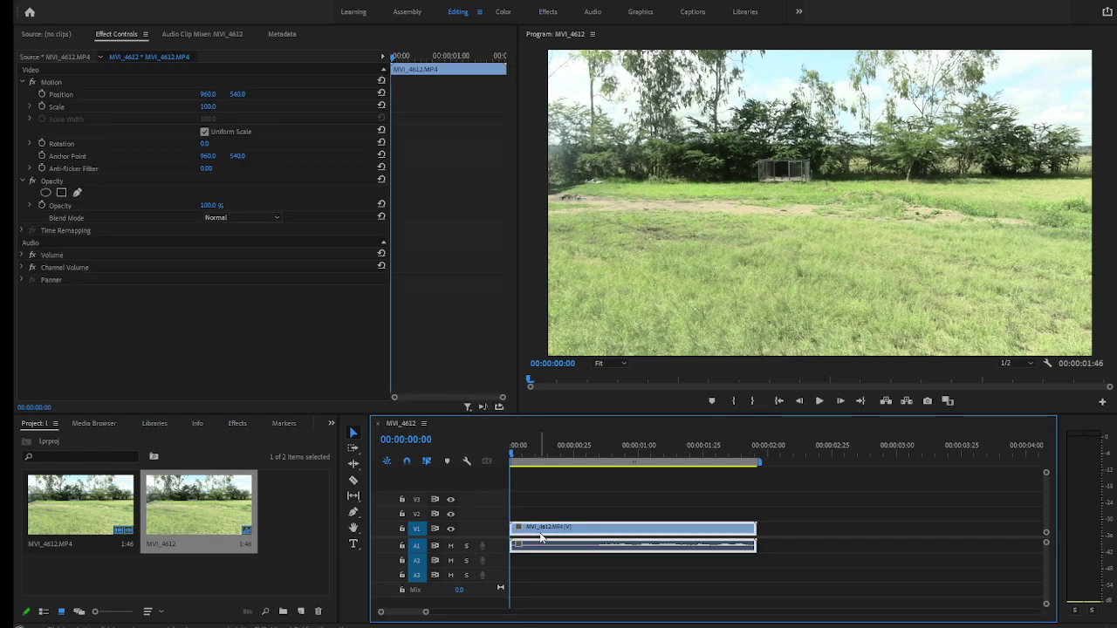
key(Delete)
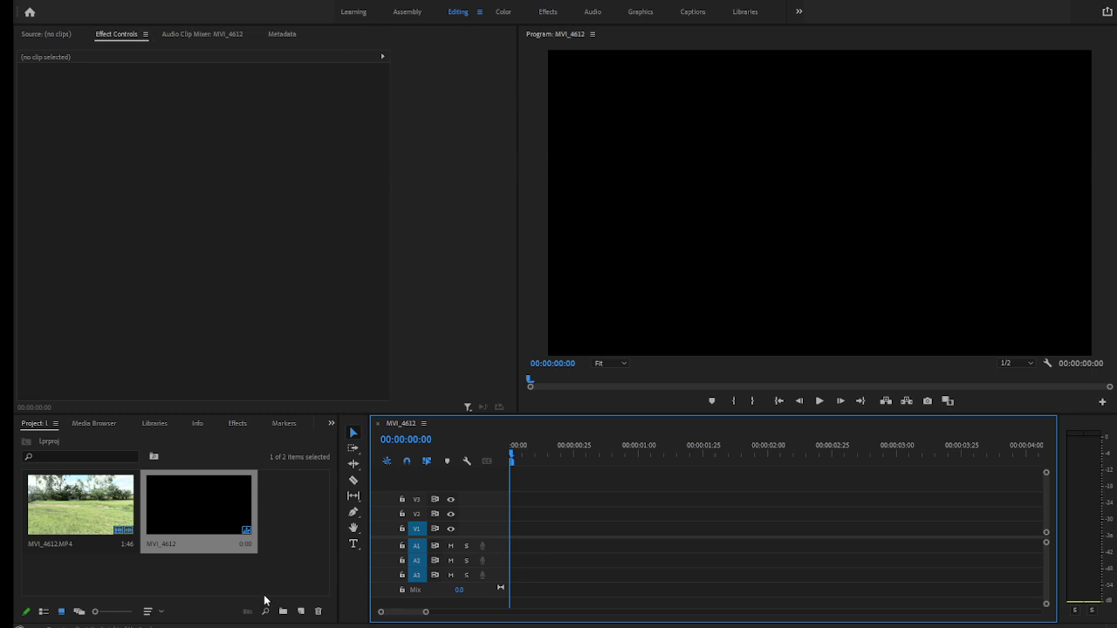
click(231, 521)
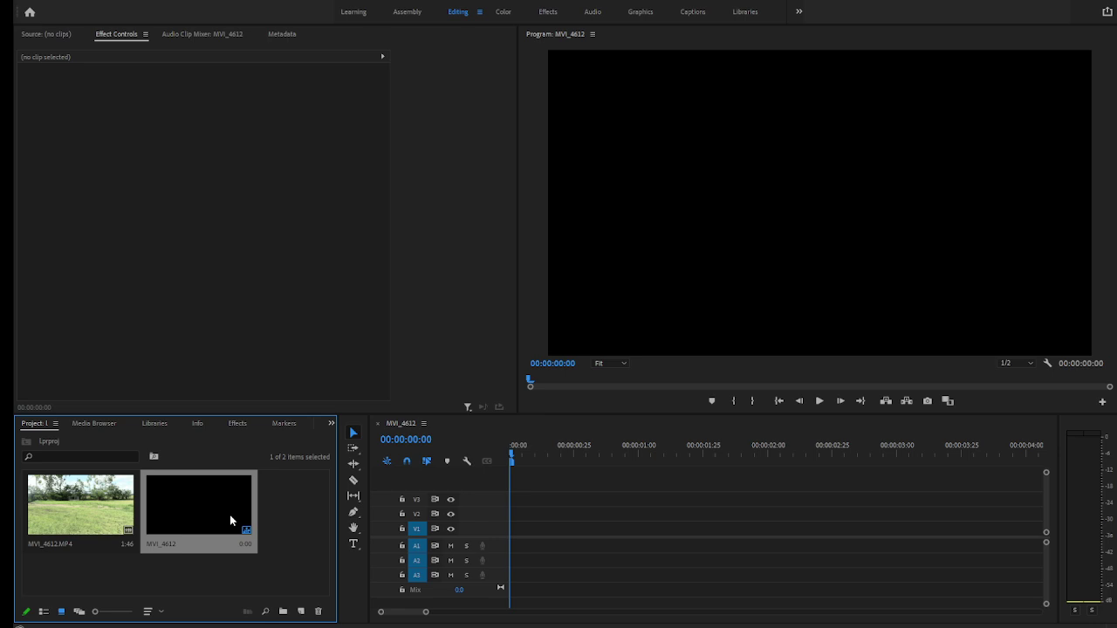
key(Delete)
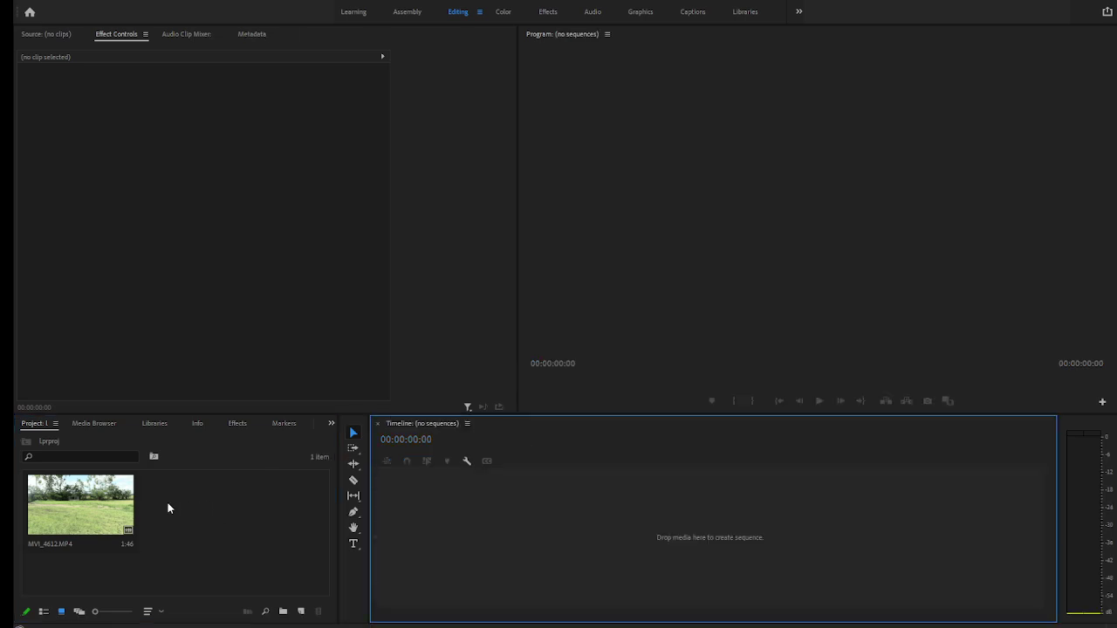
click(102, 510)
key(Delete)
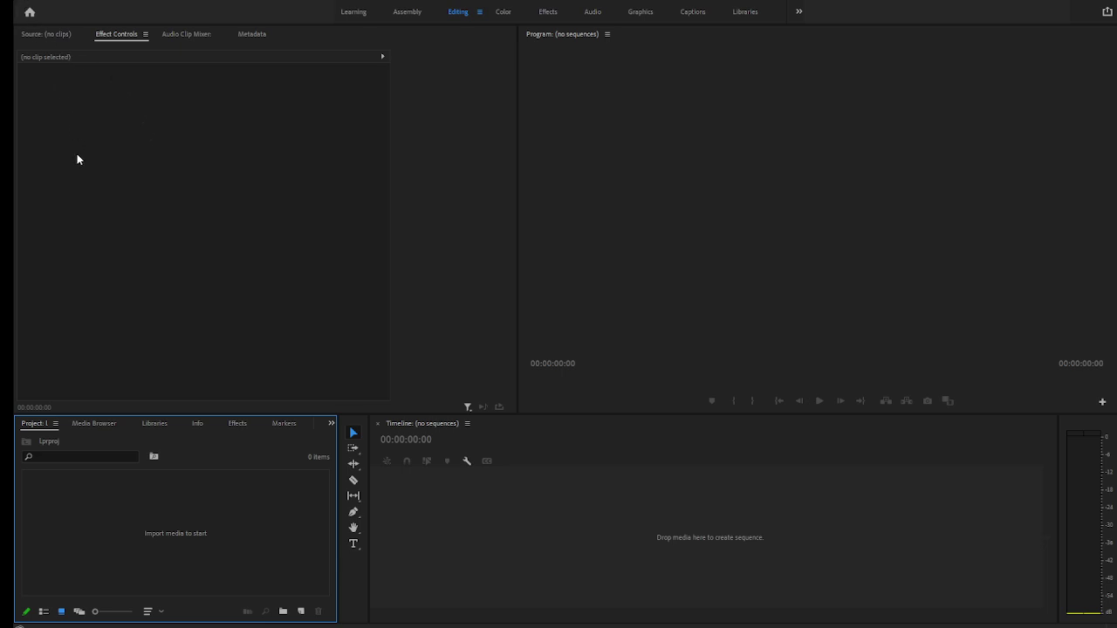
Step: Import MVI_4617.MP4 into the empty project twice
click(70, 282)
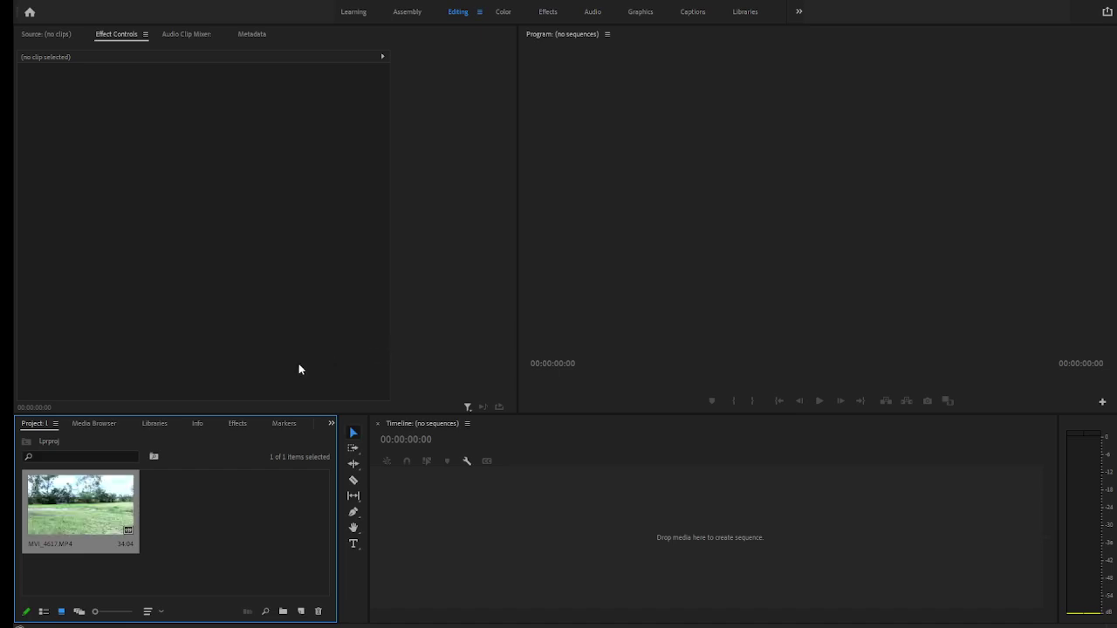
click(196, 503)
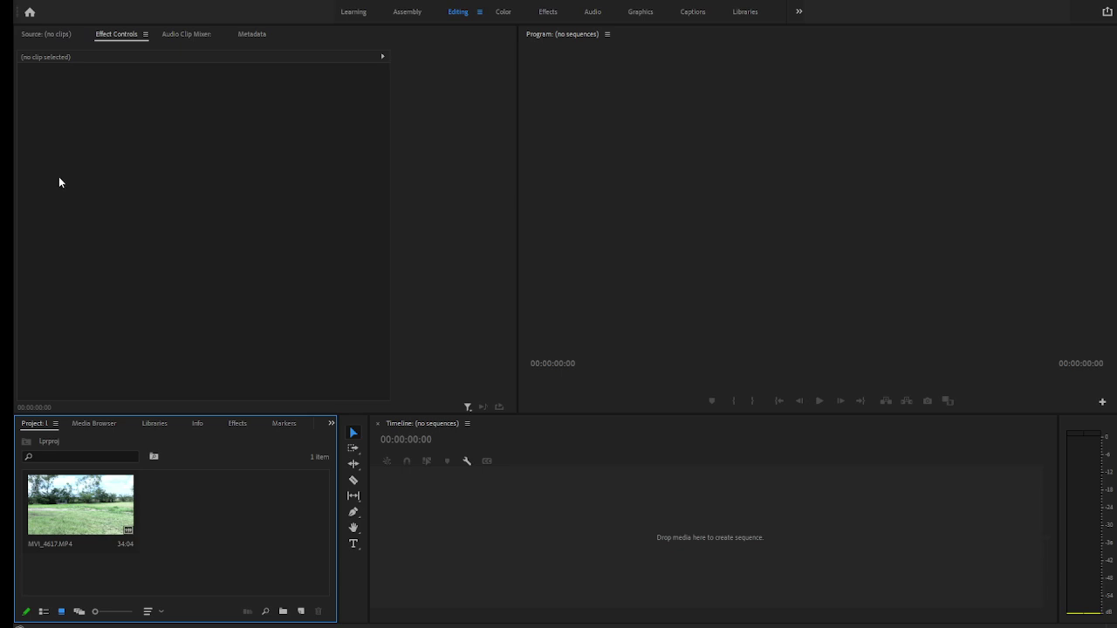
click(48, 295)
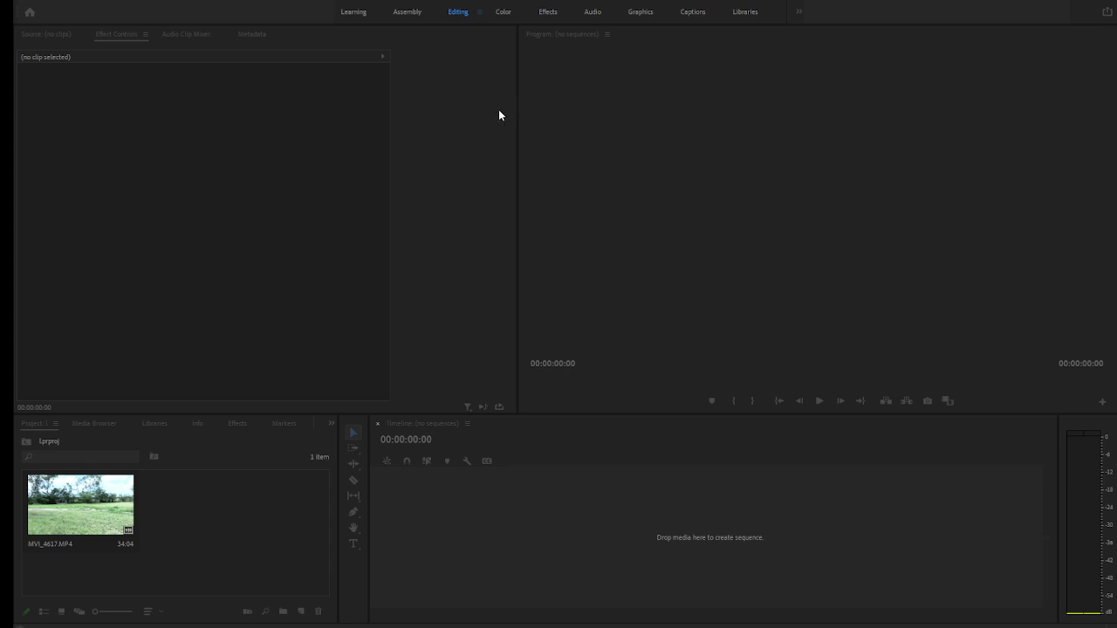
click(348, 244)
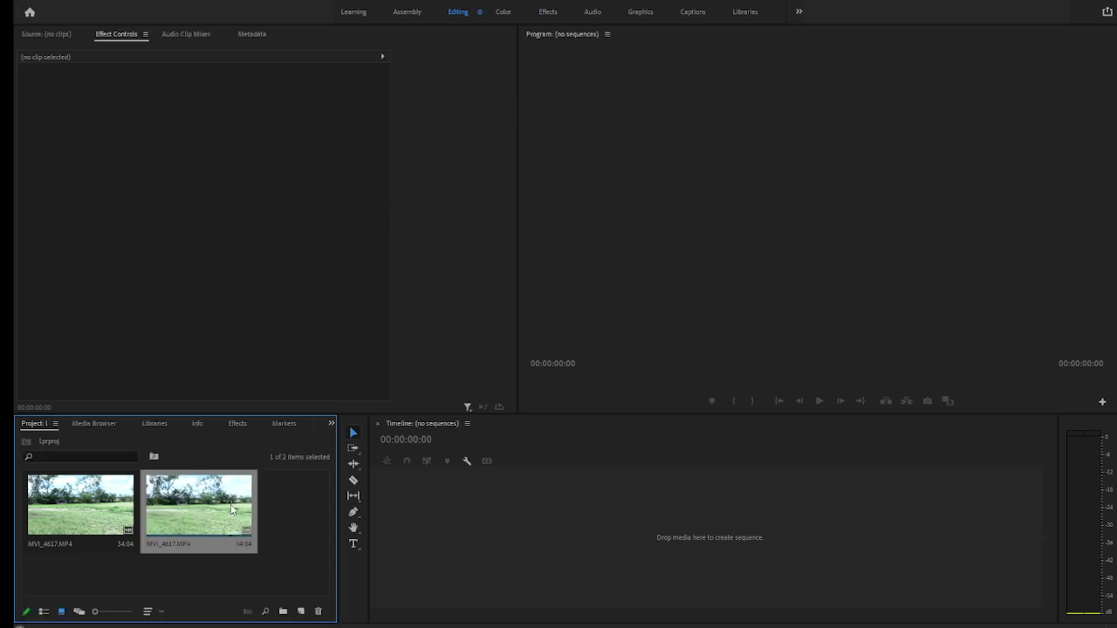
Step: Delete both copies of MVI_4617.MP4 from the project
key(Delete)
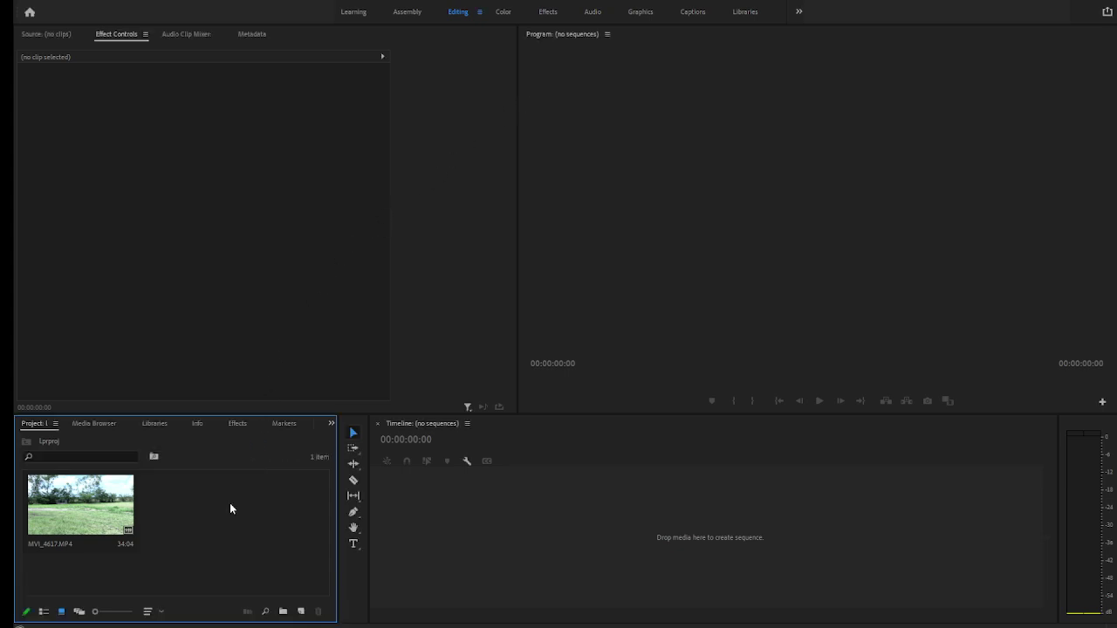
click(104, 506)
key(Delete)
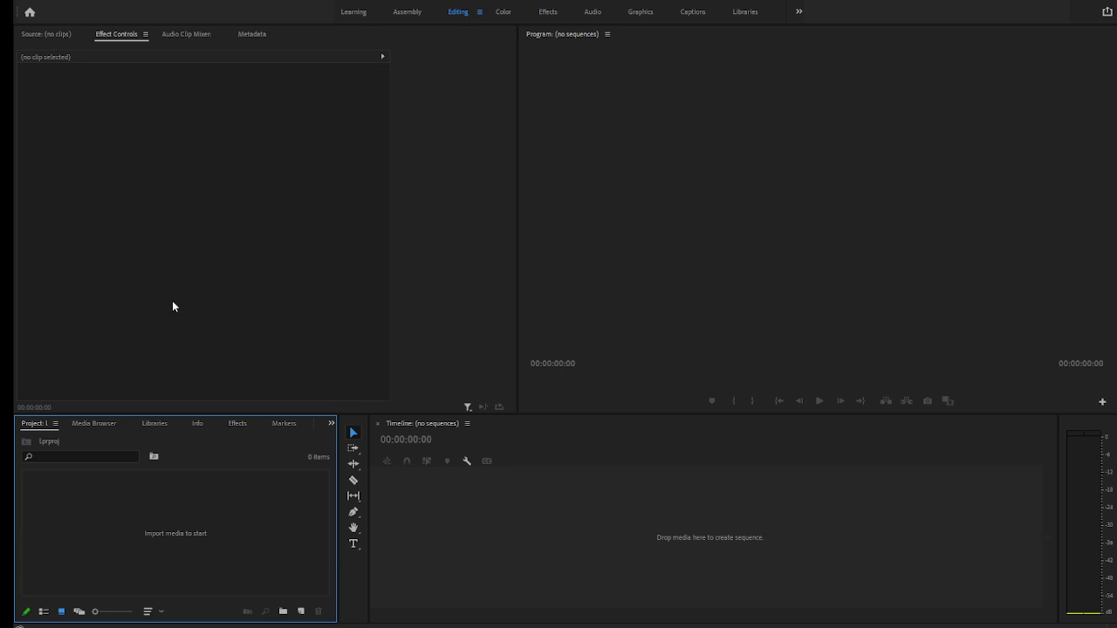
Step: Import the clips MVI_4612.MP4 and MVI_4617.MP4 into the project
double_click(103, 506)
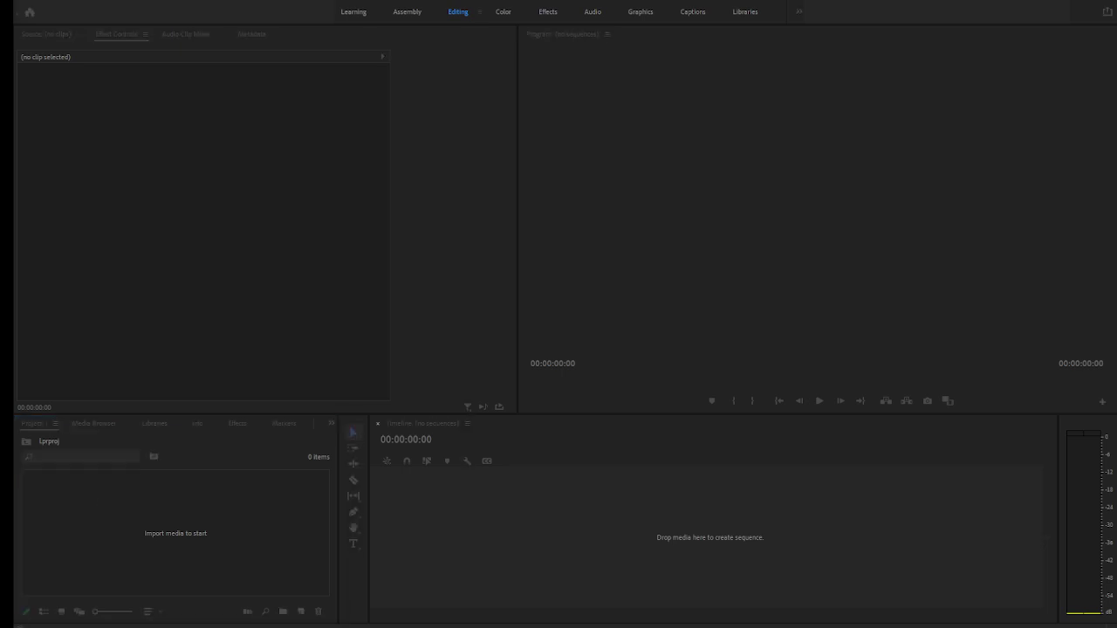
key(Escape)
click(211, 521)
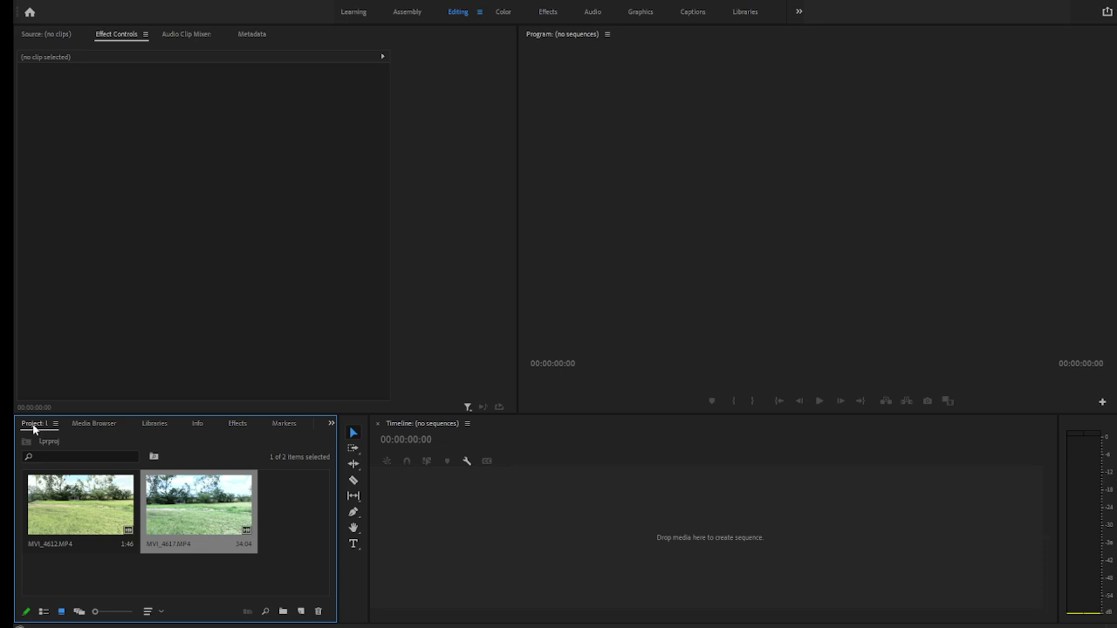
Step: Look through the Effects, Info, Markers and Libraries views and return to the project's imported clips
click(242, 426)
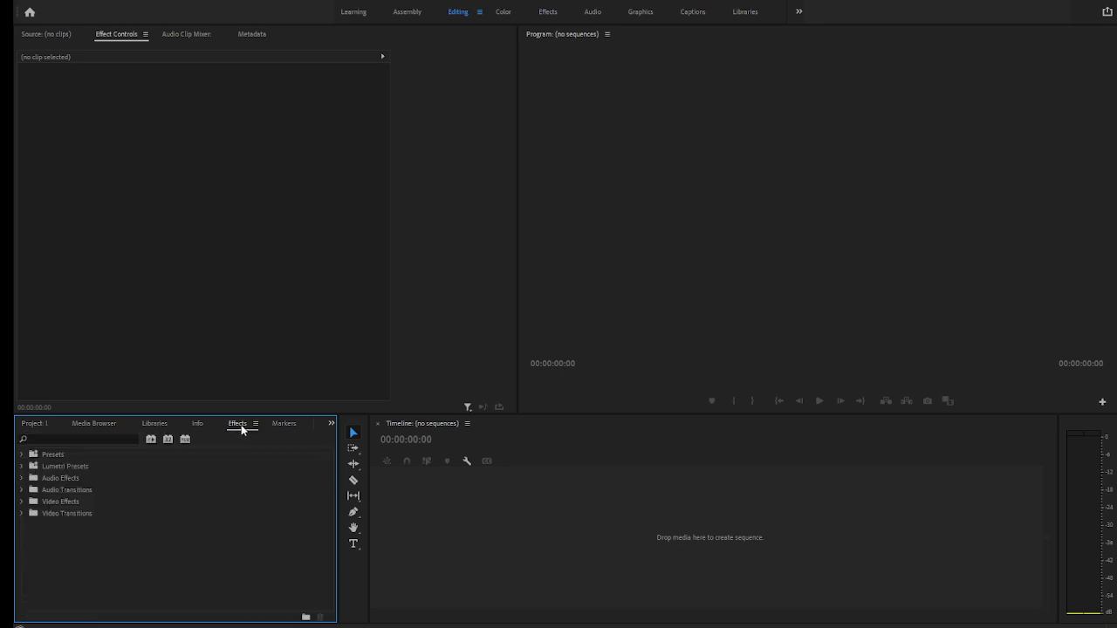
click(206, 426)
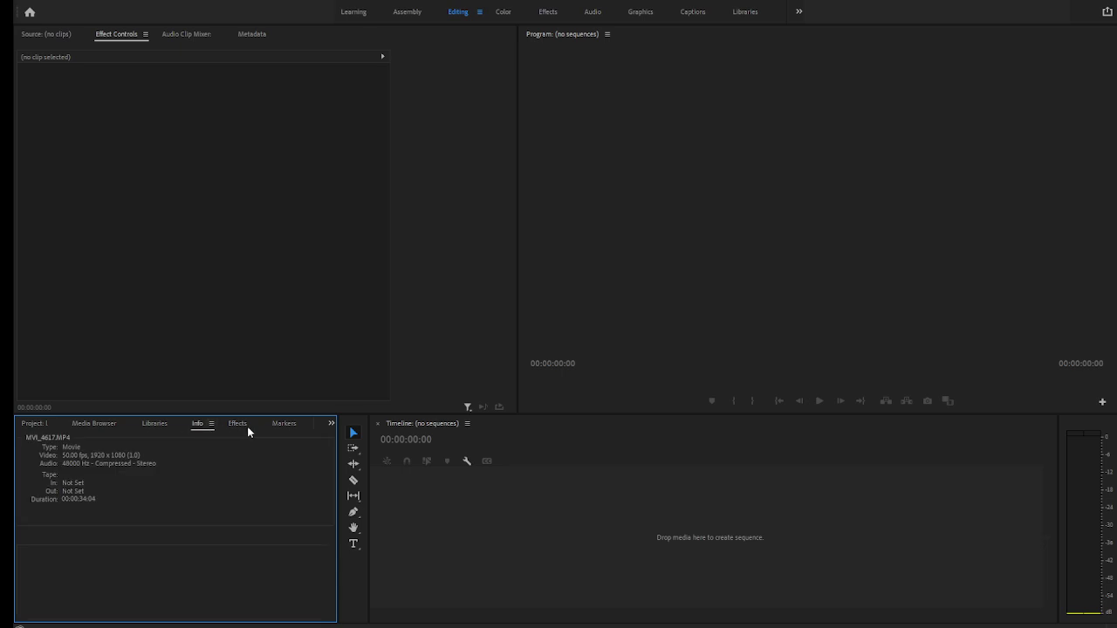
click(279, 428)
click(210, 426)
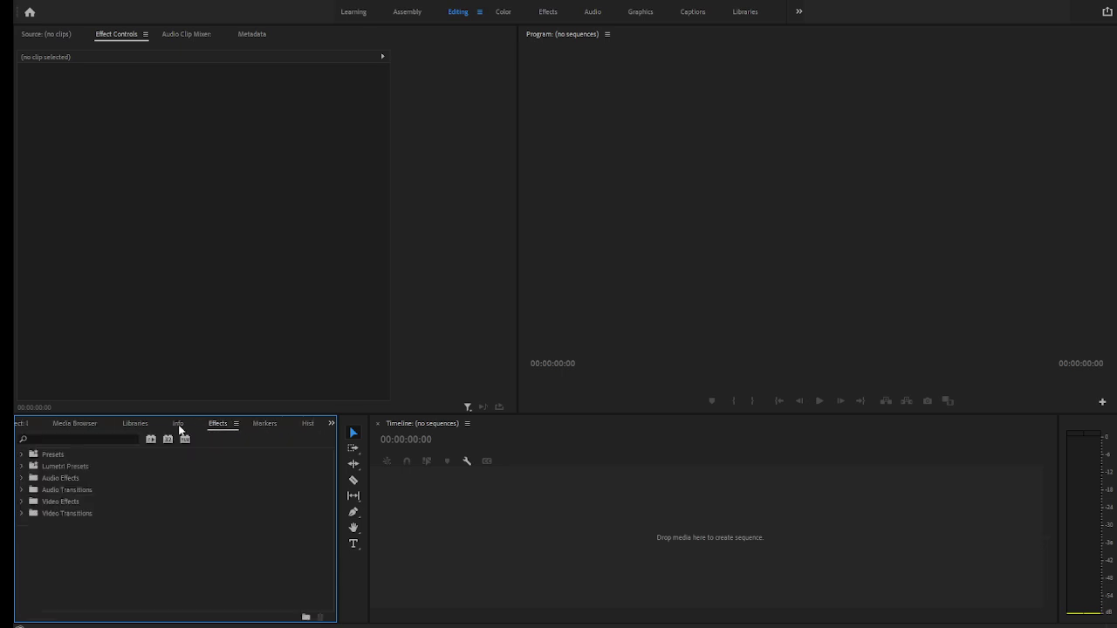
click(176, 426)
click(132, 426)
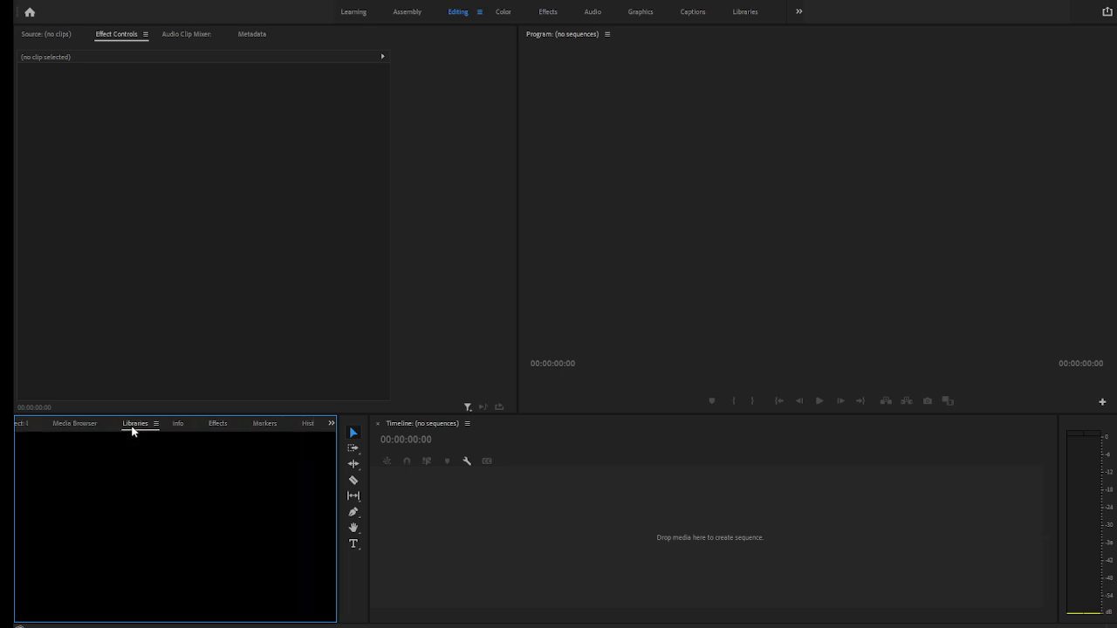
click(20, 425)
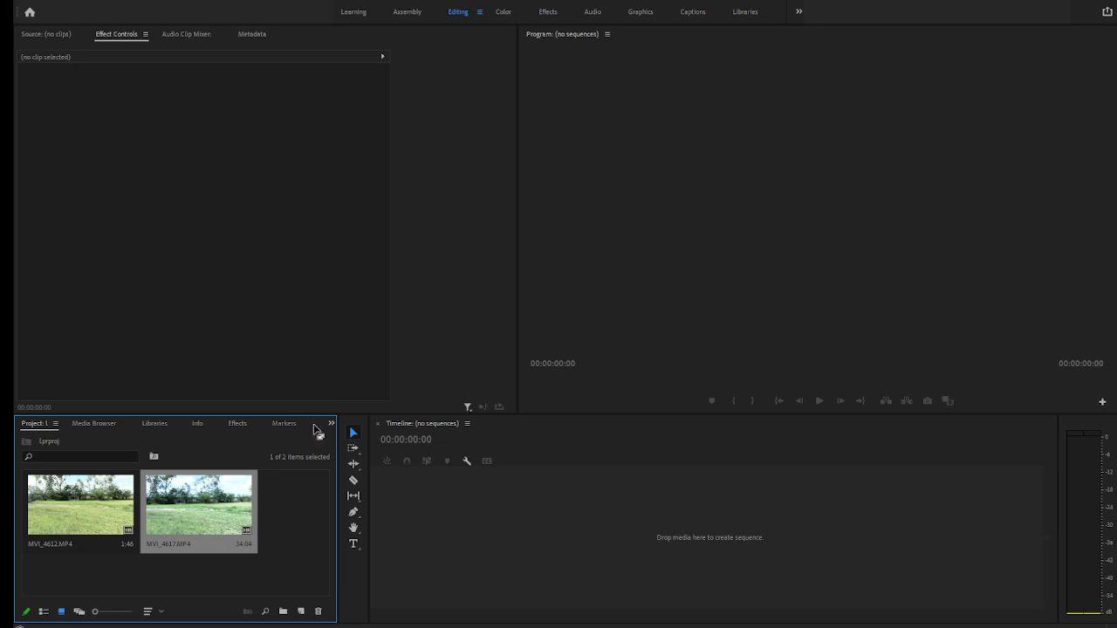
Step: Check the list of hidden panels, view the effects categories and return to the project's media
click(333, 431)
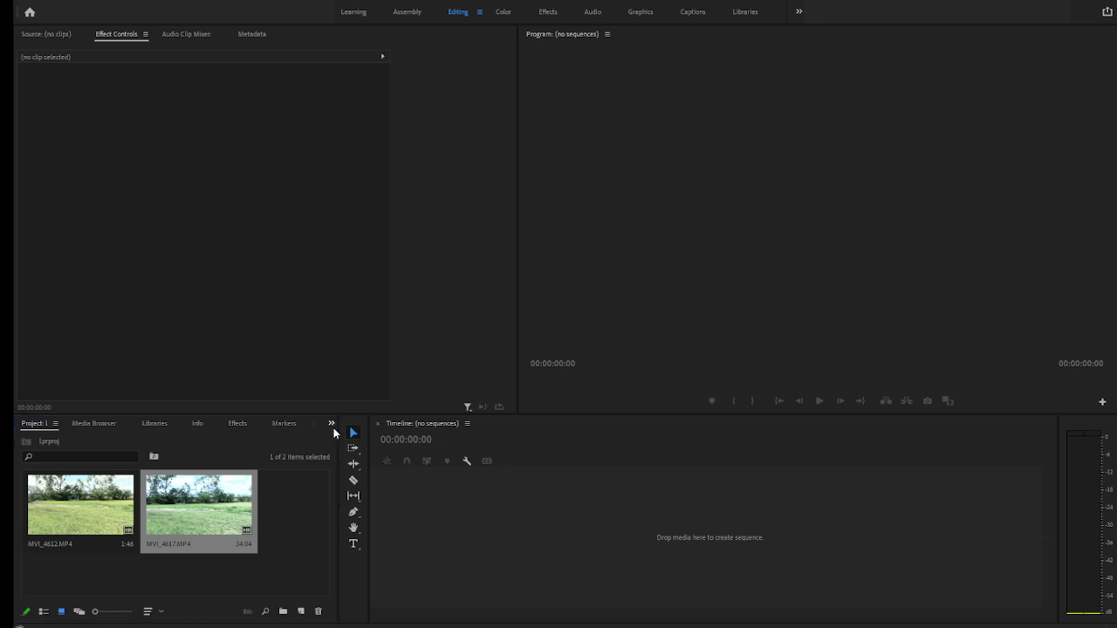
click(340, 445)
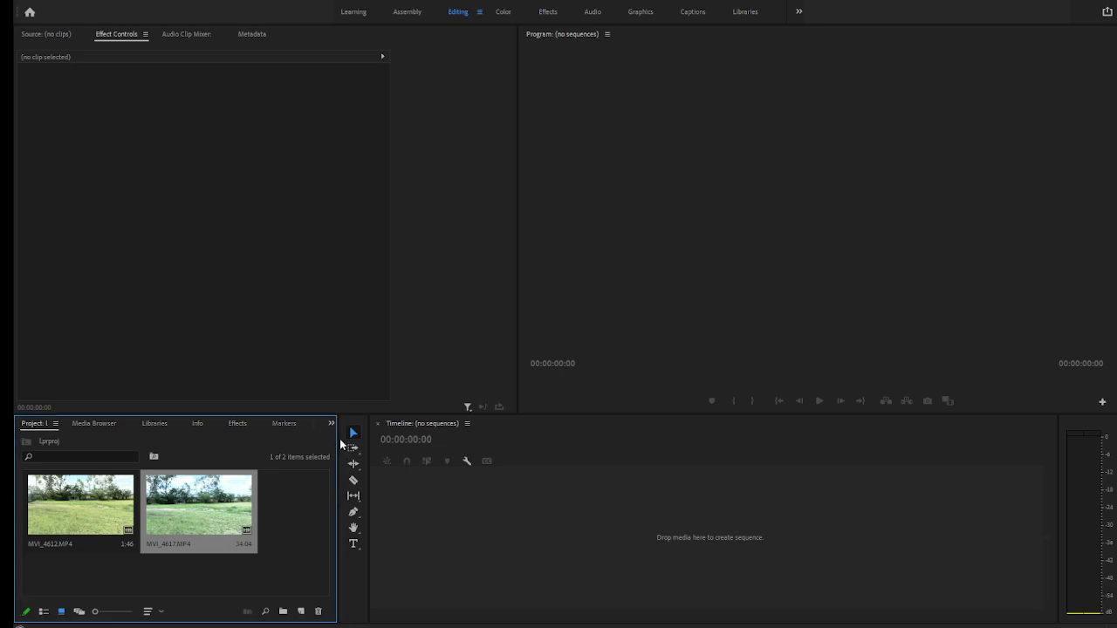
click(331, 427)
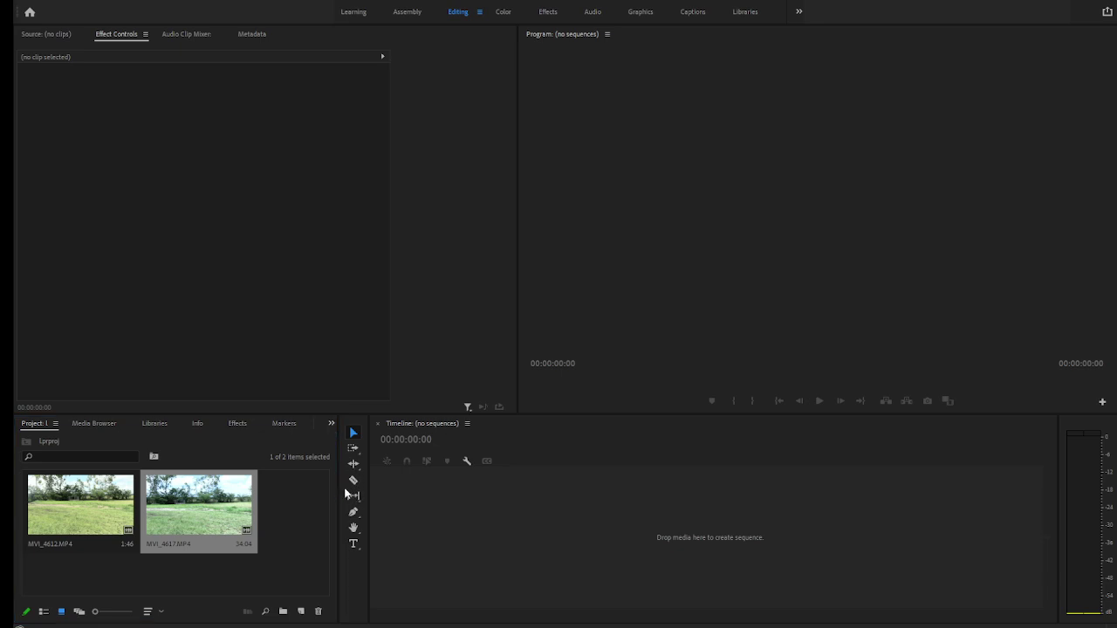
key(shift+7)
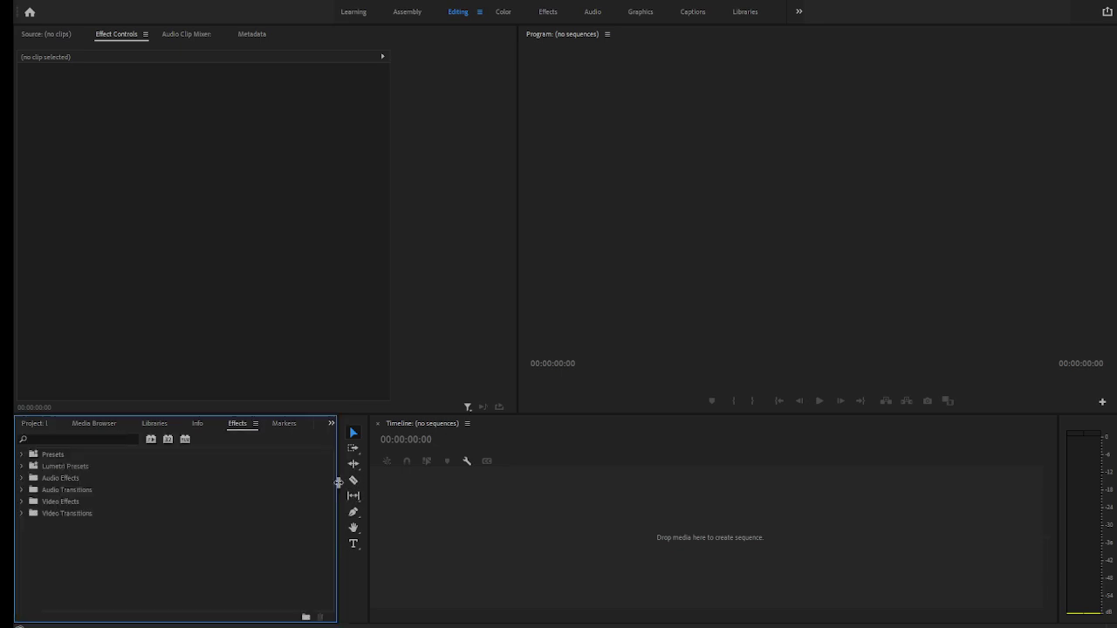
click(331, 424)
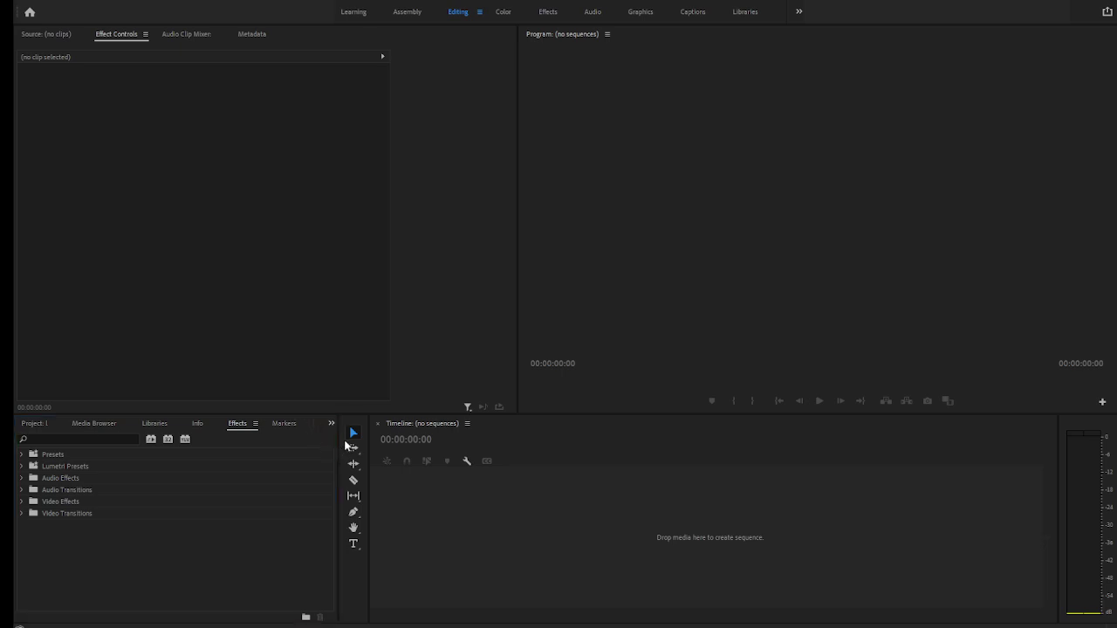
key(shift+1)
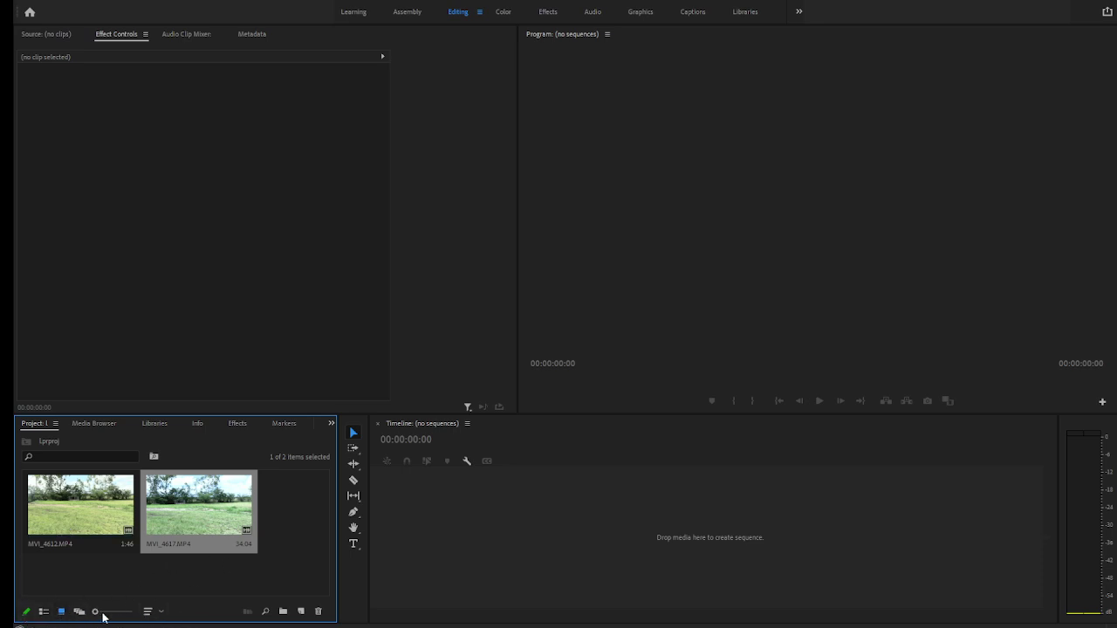
Step: Enlarge the project thumbnails to the maximum, then reduce them until both clips fit side by side
drag(95, 613, 130, 613)
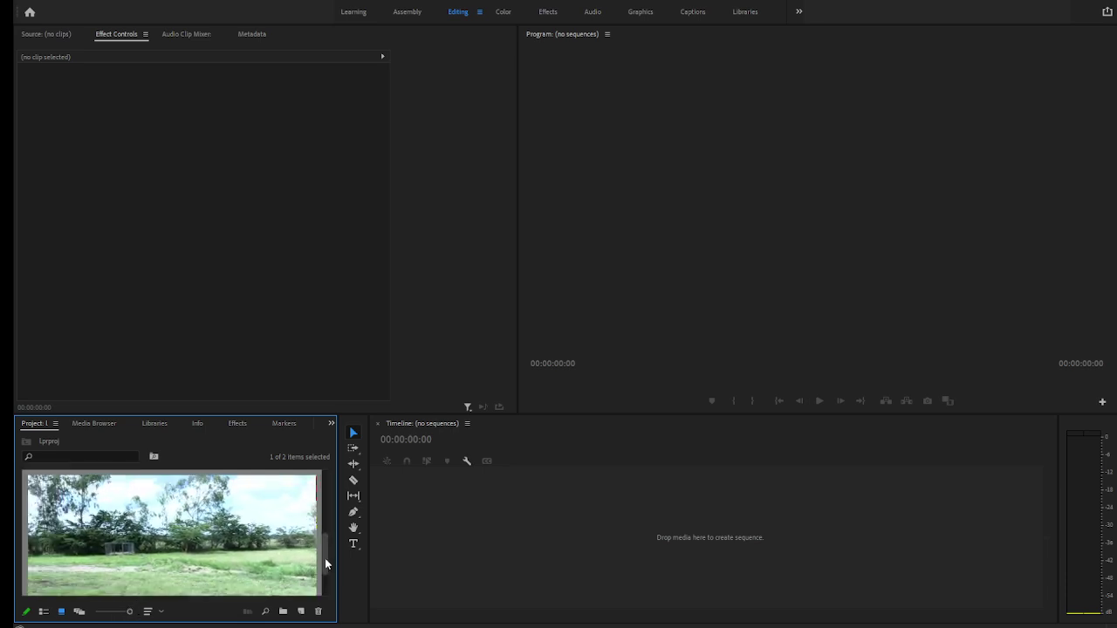
drag(325, 559, 324, 500)
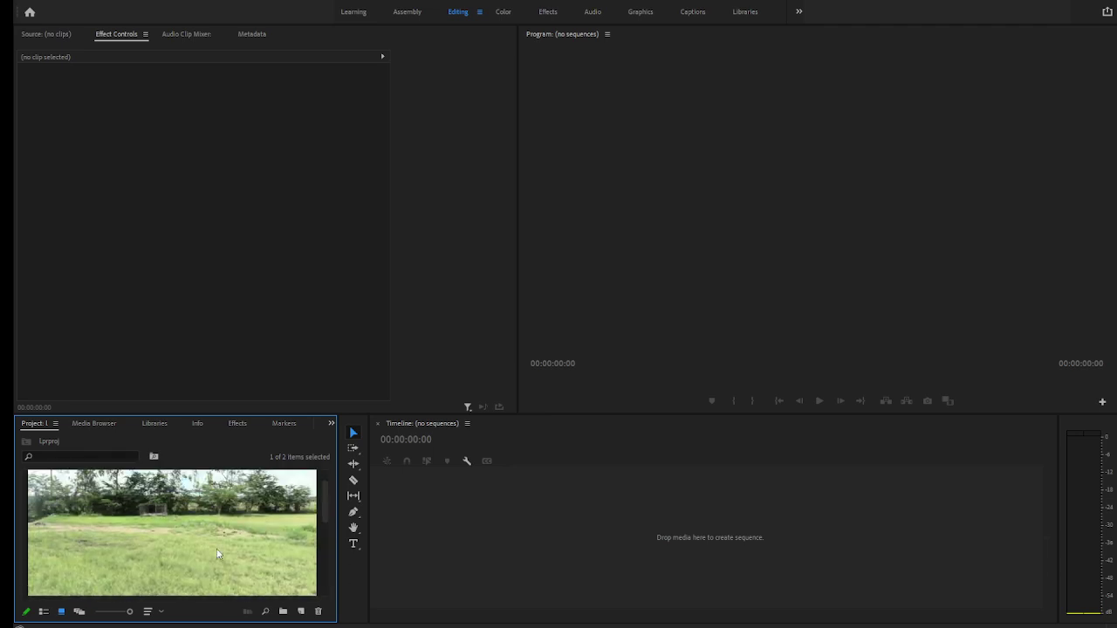
click(111, 612)
drag(111, 612, 103, 611)
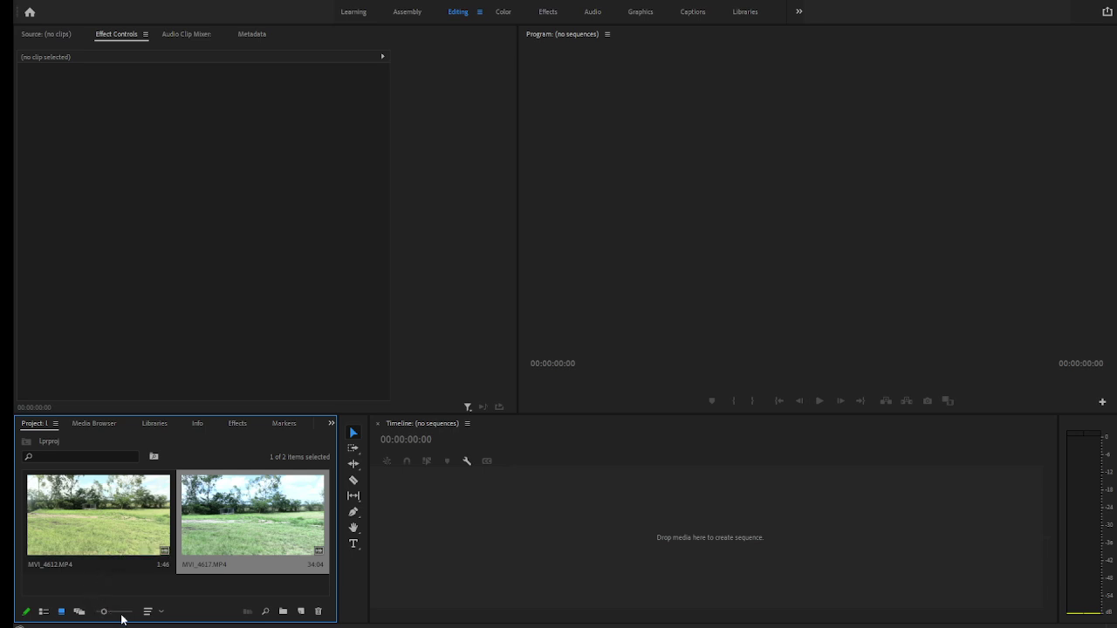
Step: Compare the icon and freeform views of the project's clips, finishing in freeform view
click(79, 612)
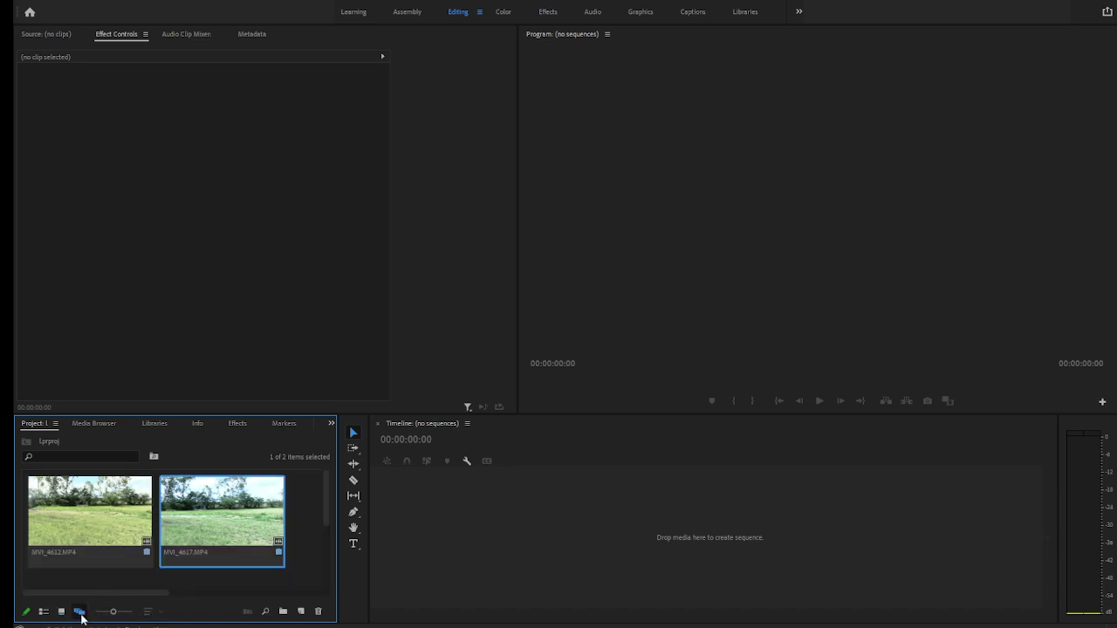
click(62, 612)
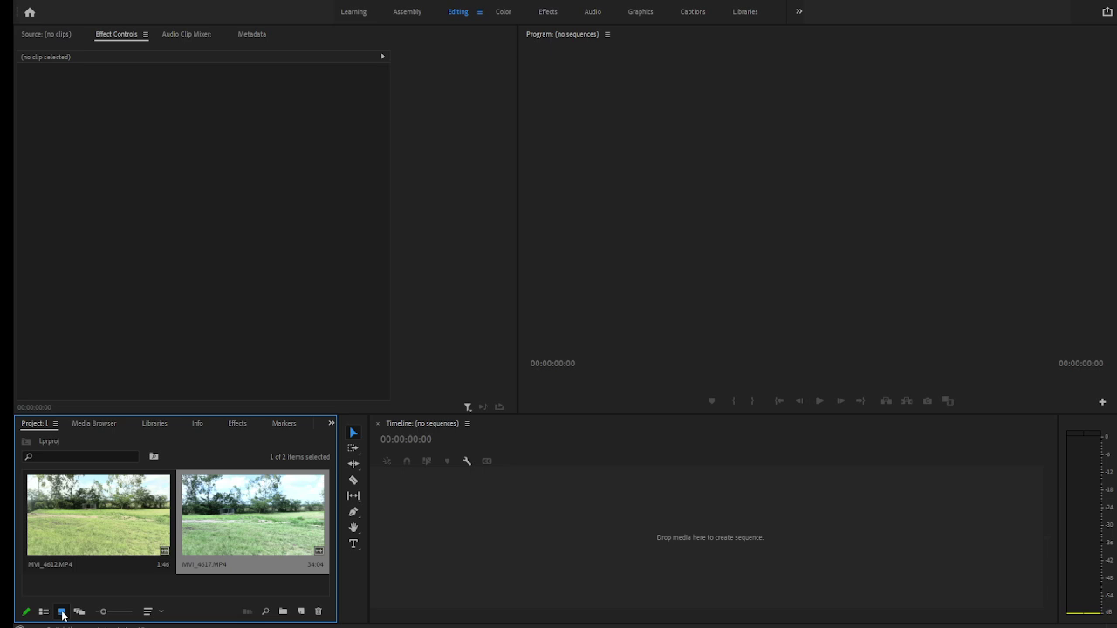
click(79, 613)
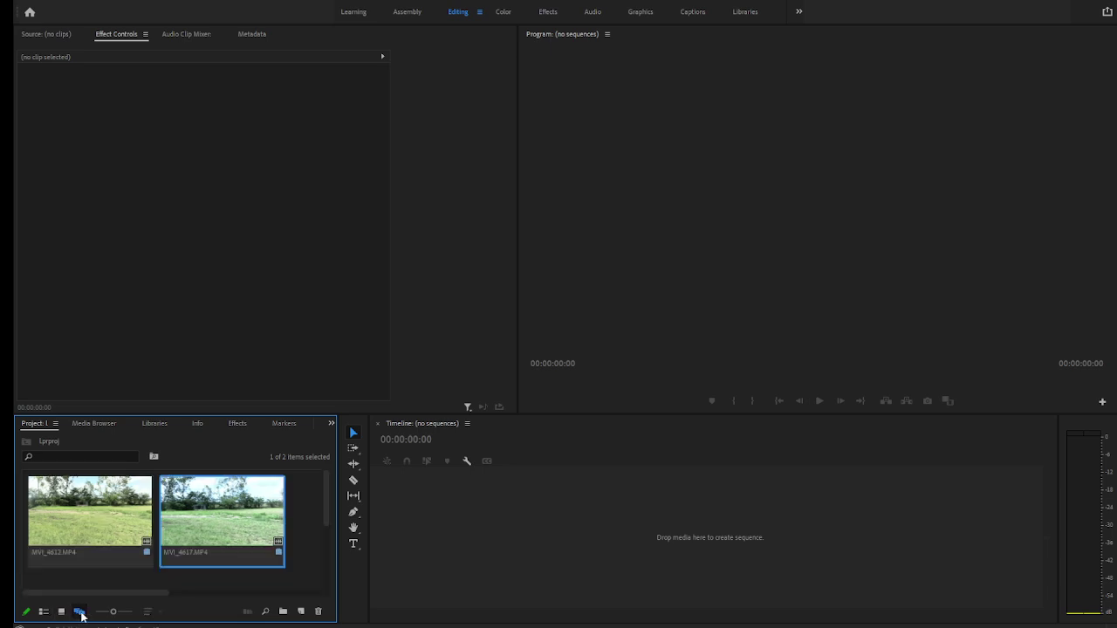
click(61, 613)
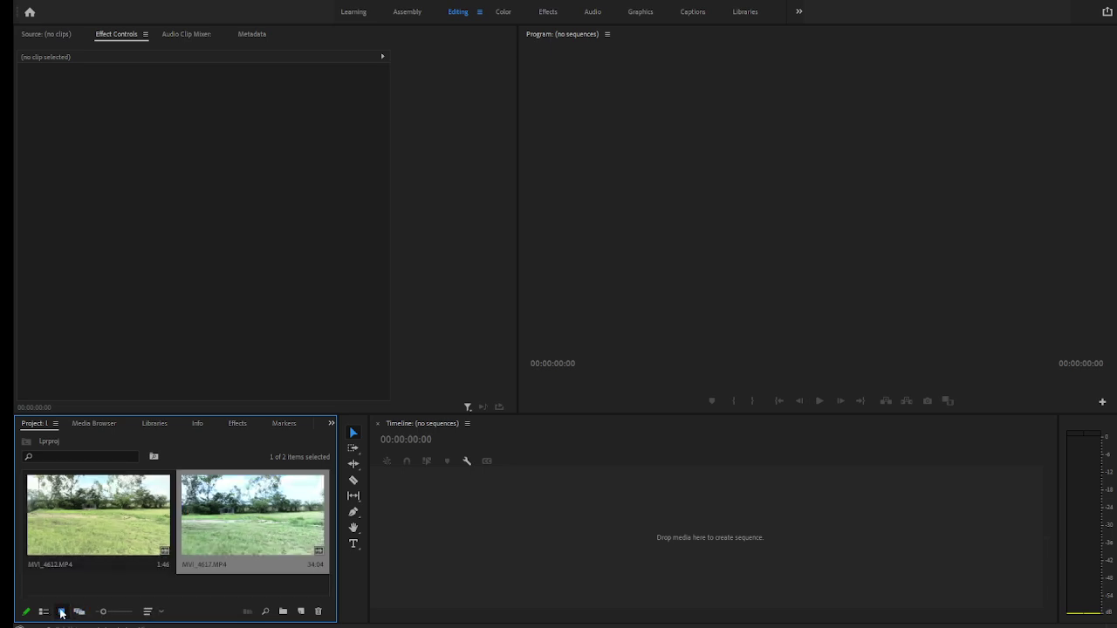
click(79, 612)
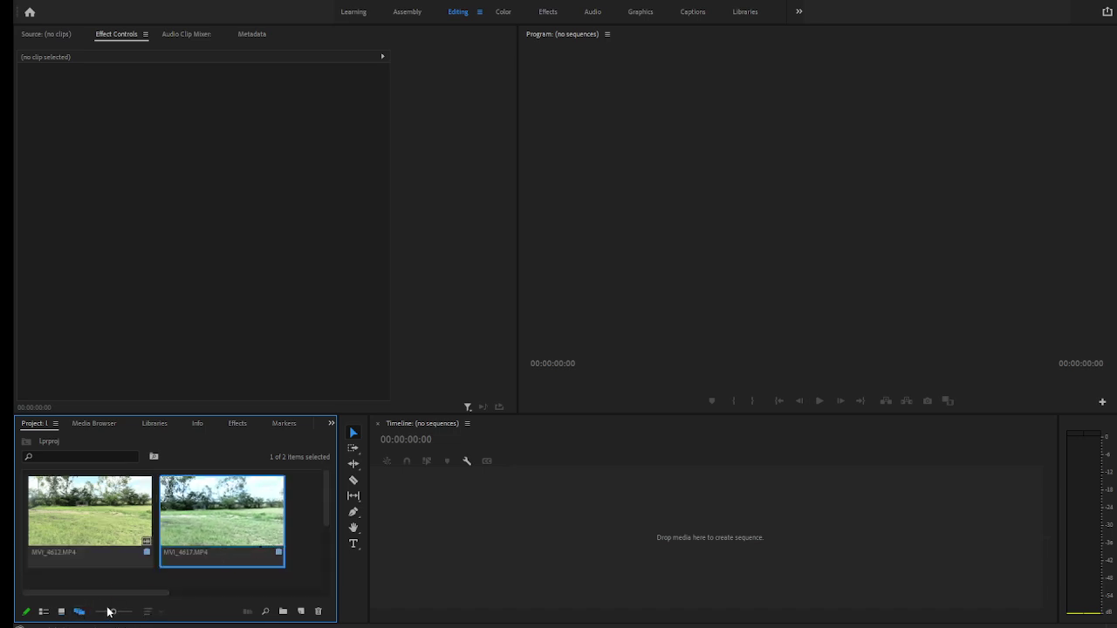
Step: Shrink the clip thumbnails in freeform view and compare them with icon view, ending back in freeform
scroll(114, 615, right, 2)
drag(114, 615, 99, 611)
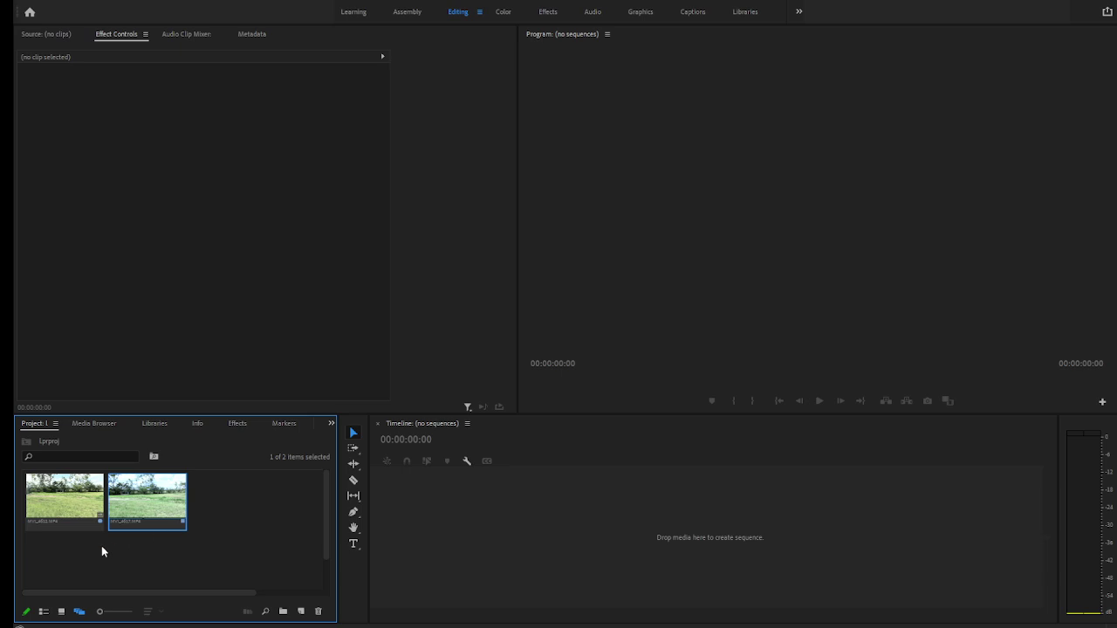
click(62, 612)
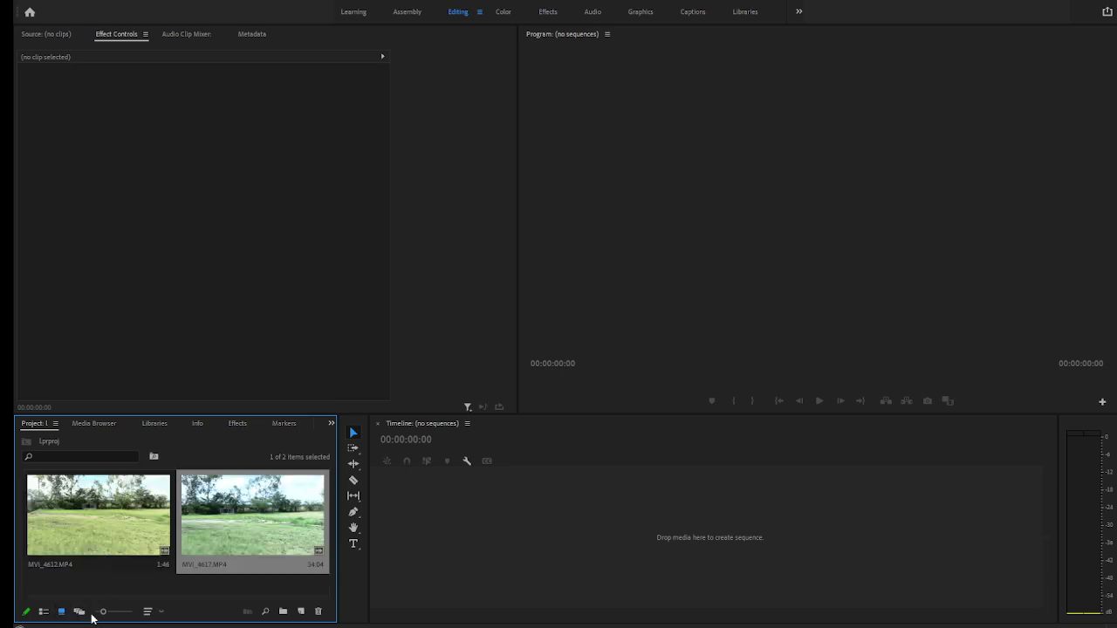
click(79, 613)
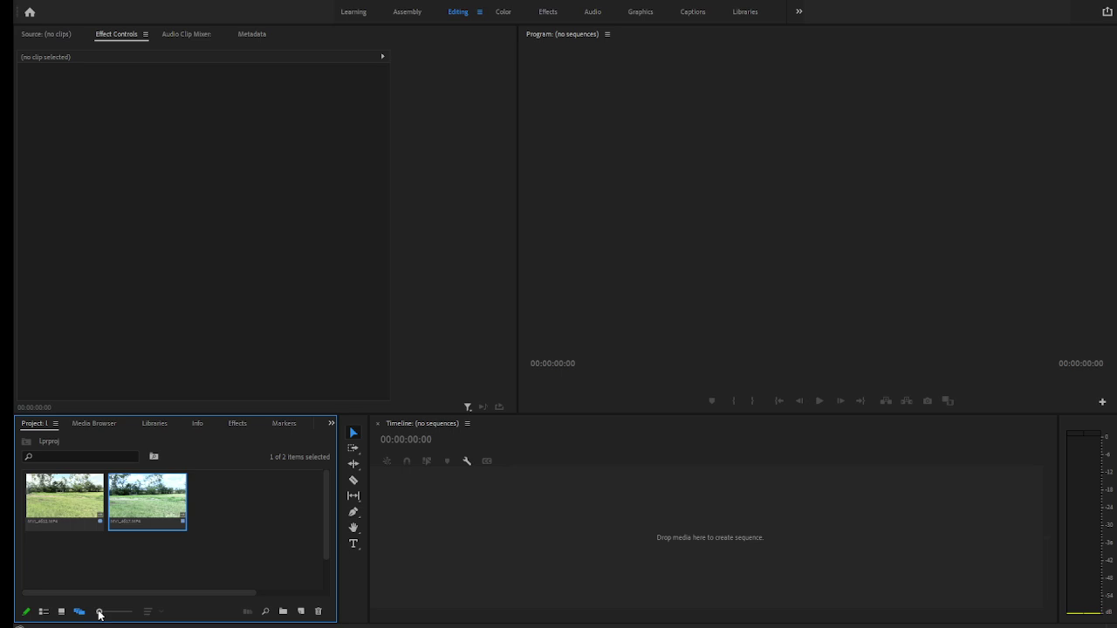
Step: Shrink the freeform thumbnails slightly, then compare the list and icon views of the project's clips, ending back in freeform view
drag(97, 611, 97, 615)
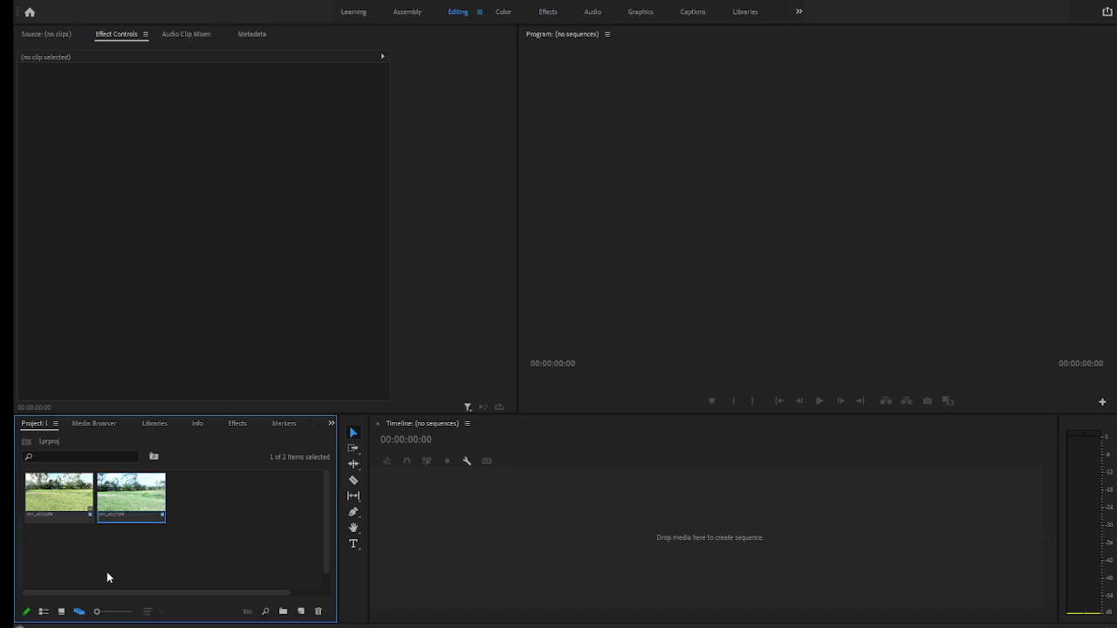
click(44, 612)
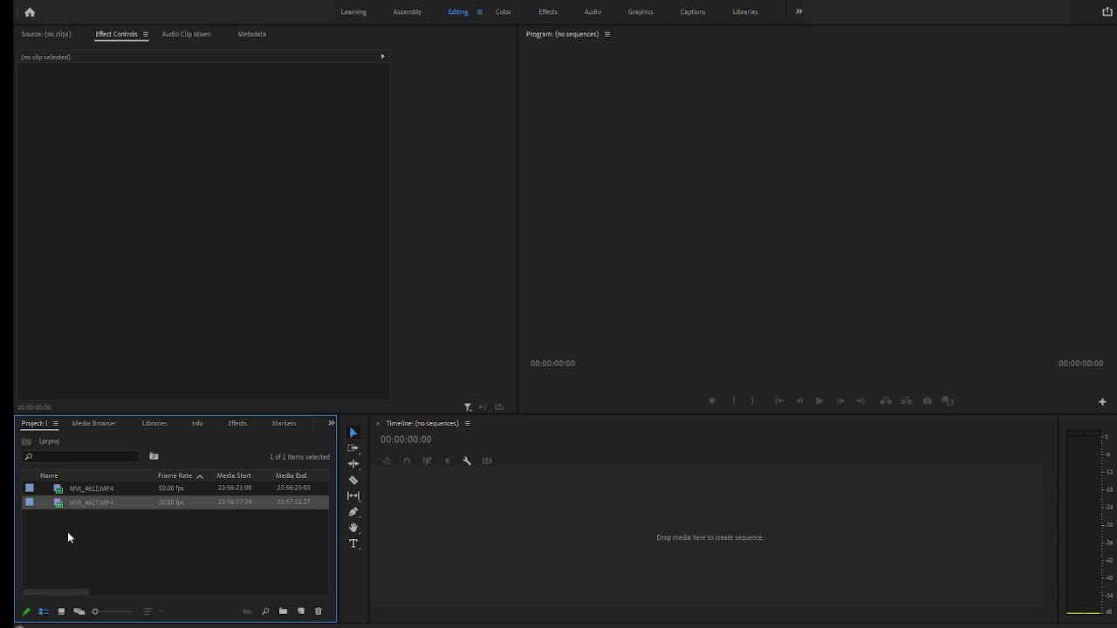
click(27, 611)
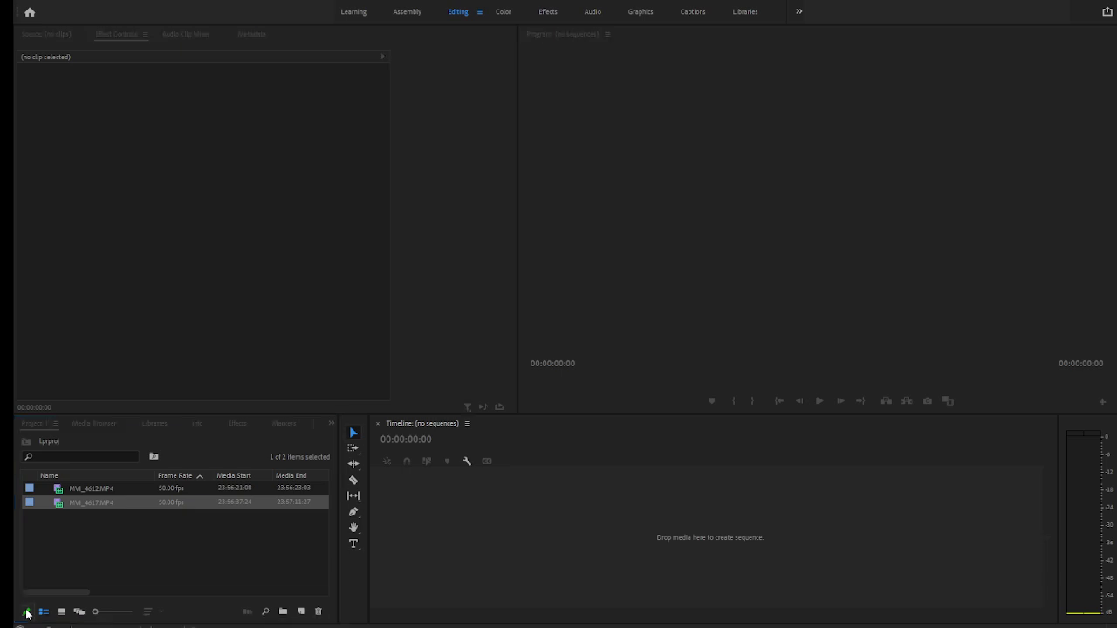
click(632, 330)
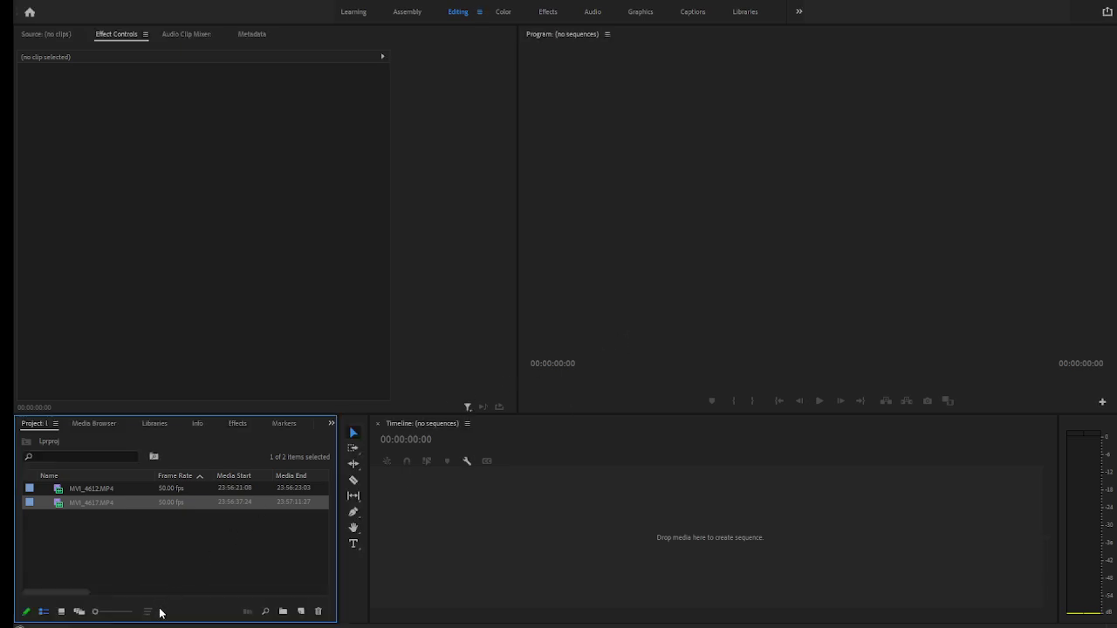
click(62, 610)
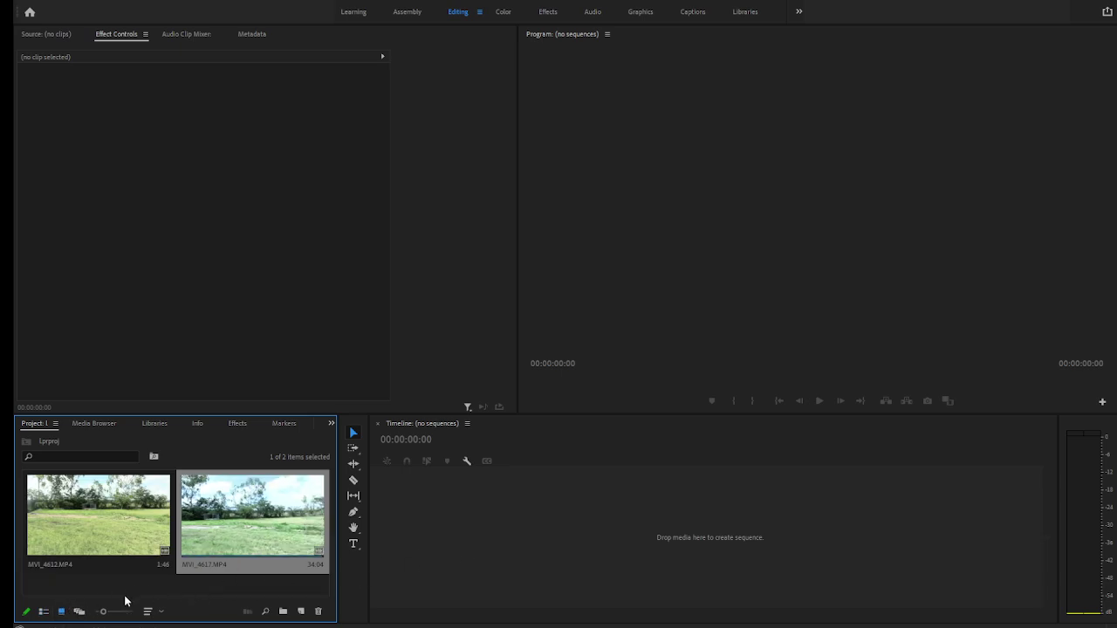
click(80, 611)
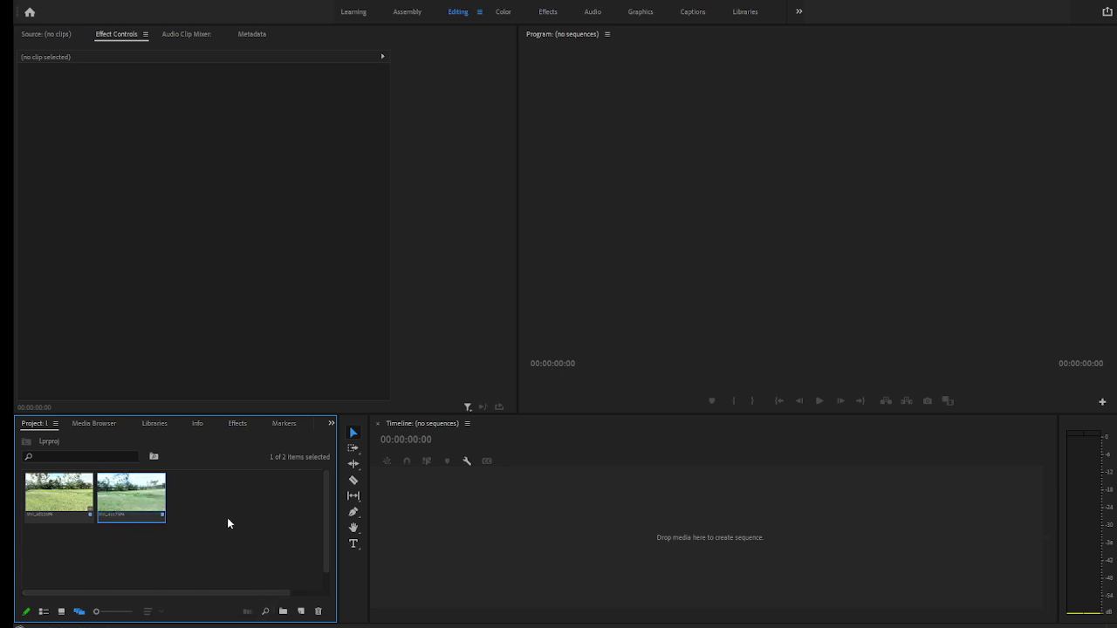
Step: View the project's Find dialog and the options for creating a new item, closing each without making changes
click(265, 609)
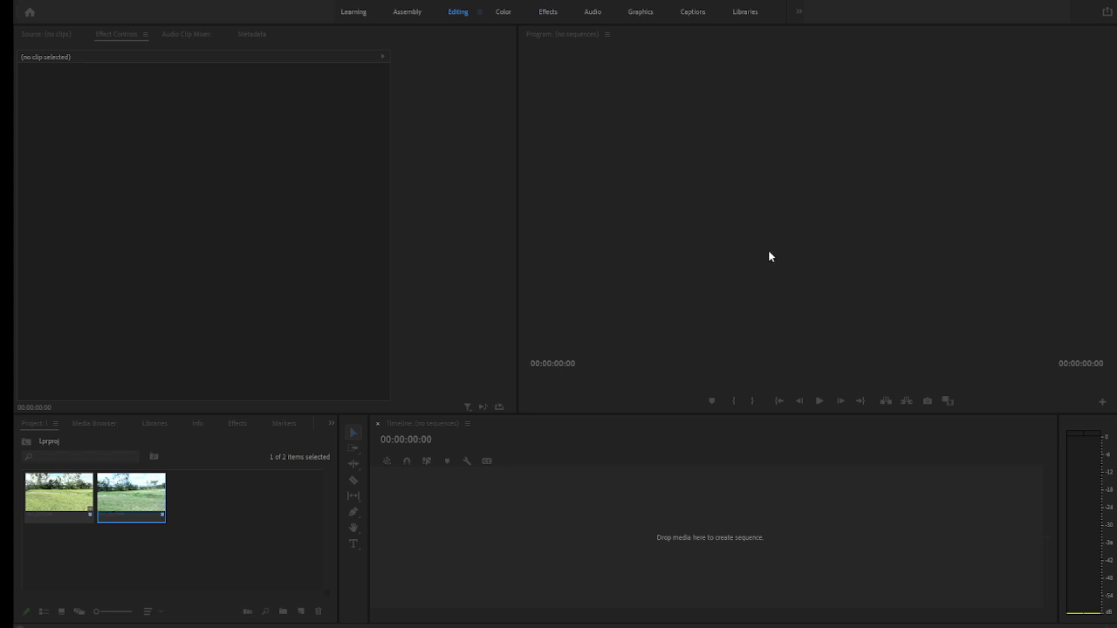
key(Escape)
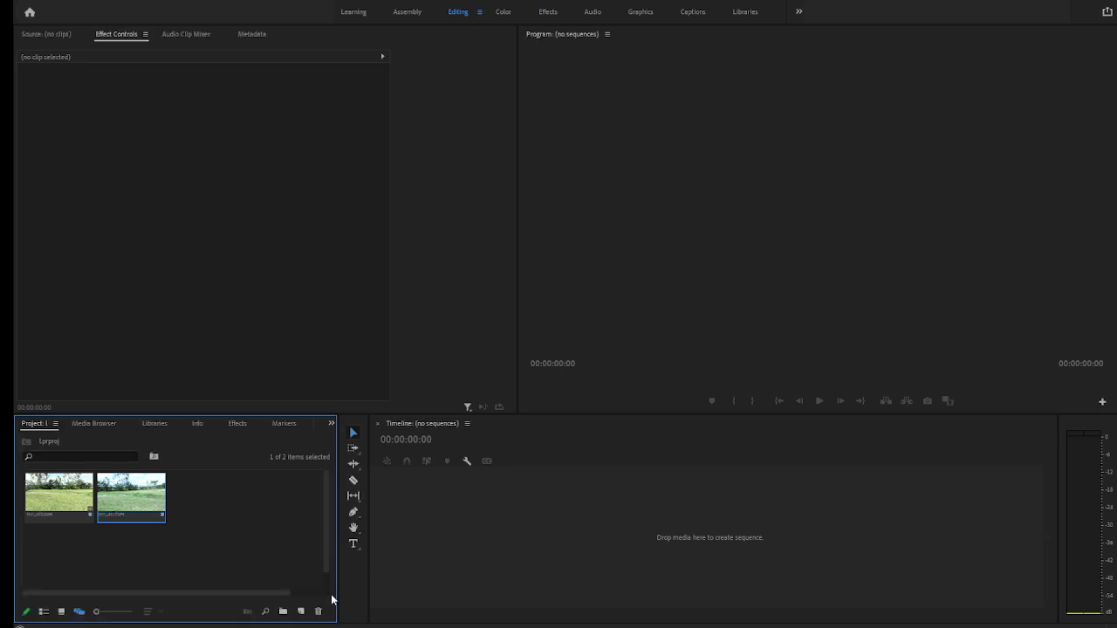
click(301, 612)
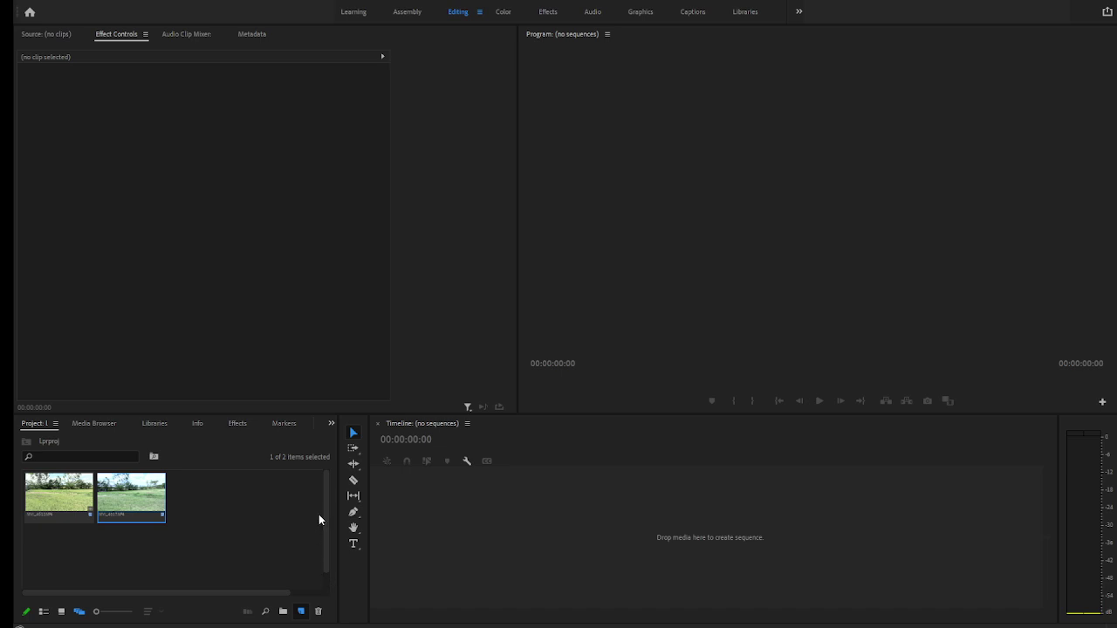
click(272, 572)
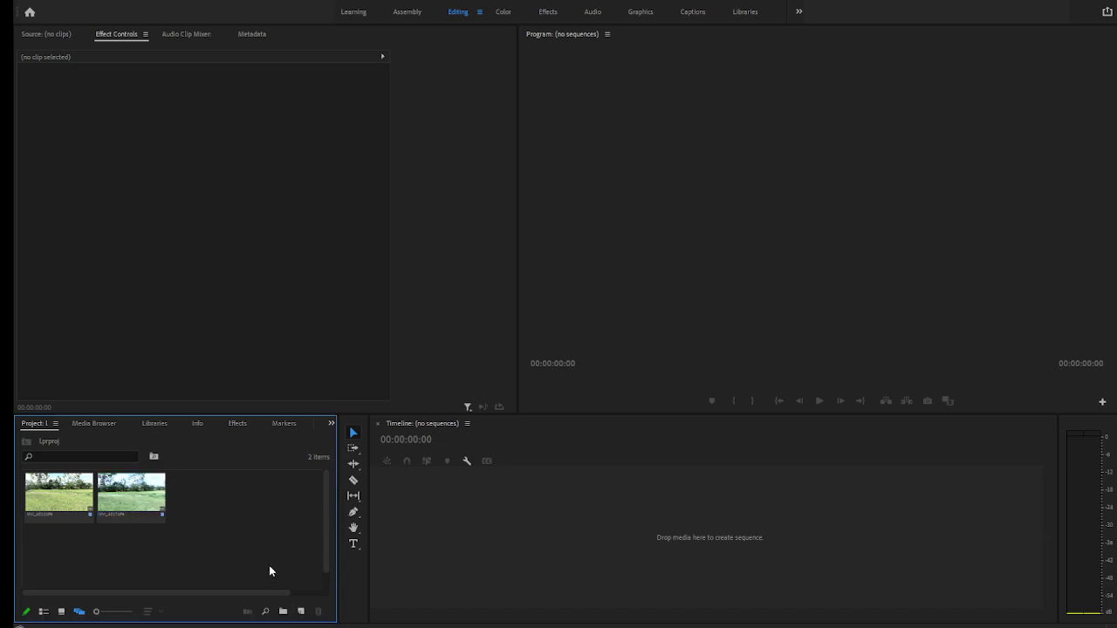
click(309, 609)
Step: Delete the MVI_4617.MP4 clip and the remaining MVI_4612.MP4 clip from the project
click(131, 493)
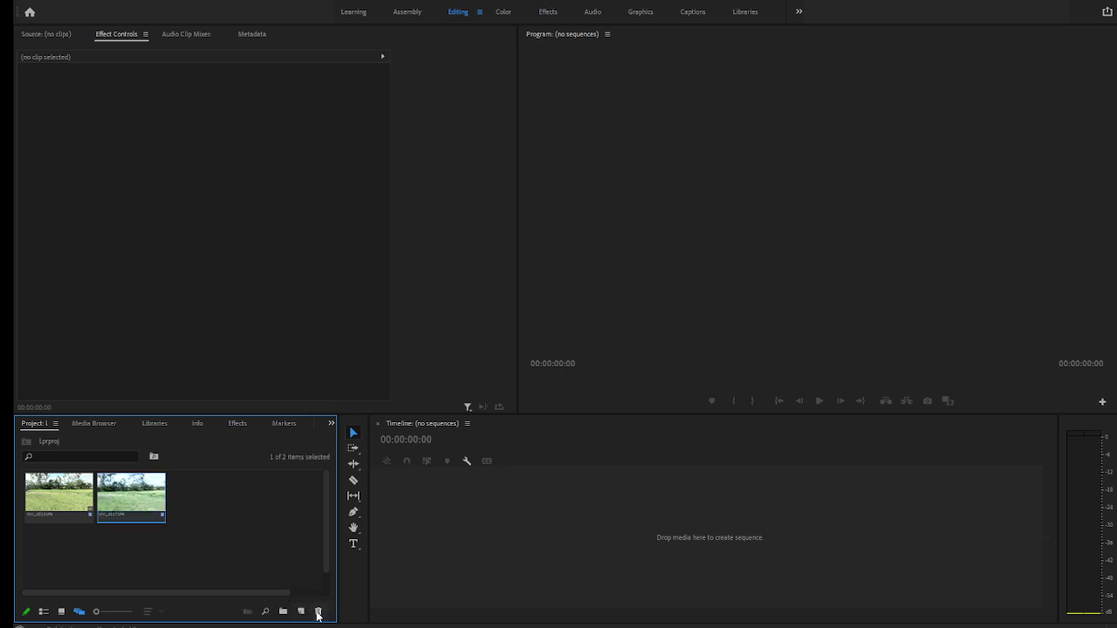
click(318, 611)
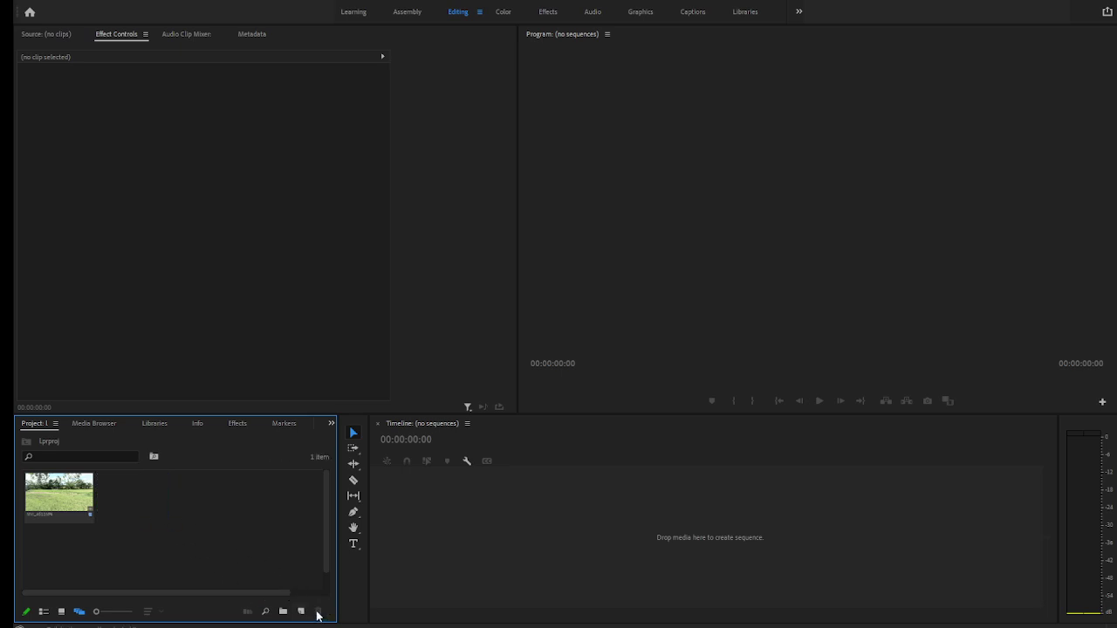
click(80, 495)
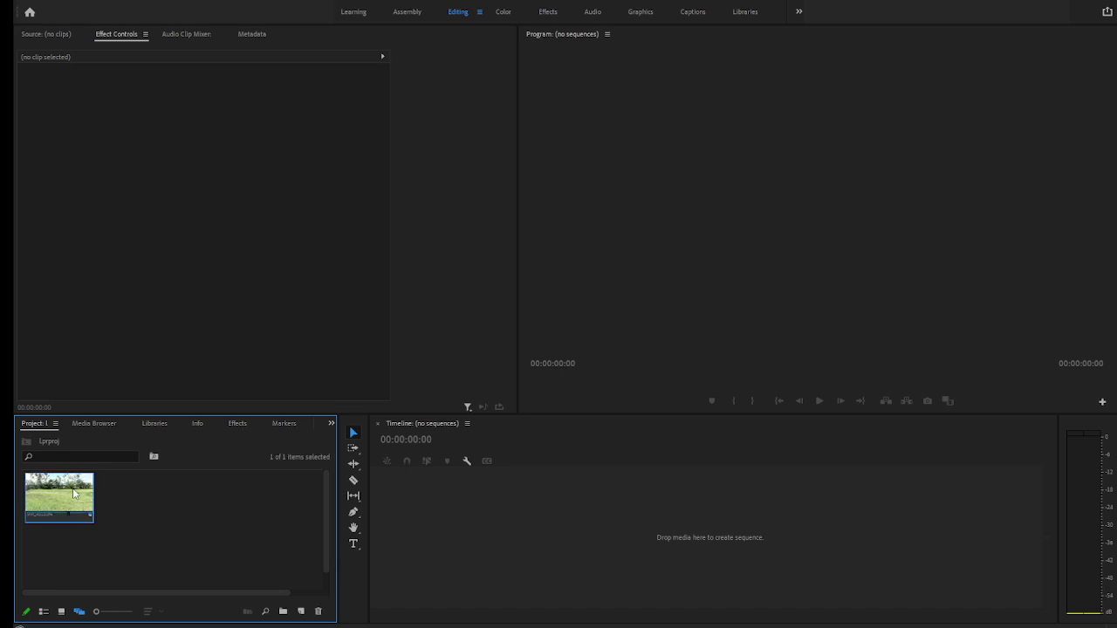
key(Delete)
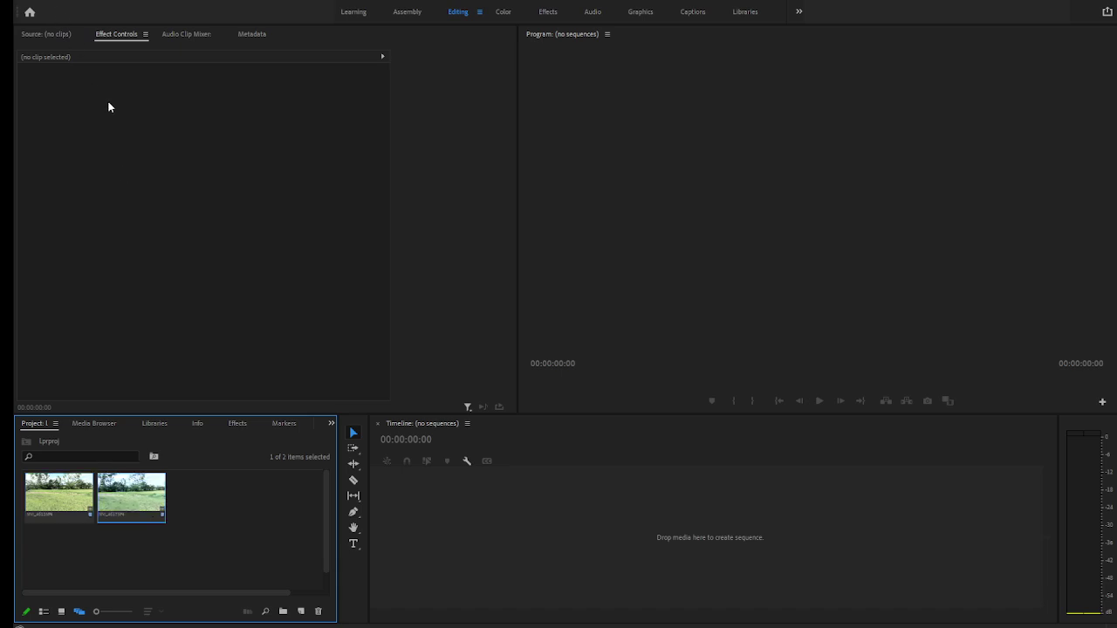
Step: Create a bin next to the two clips in freeform view and delete it again
click(228, 528)
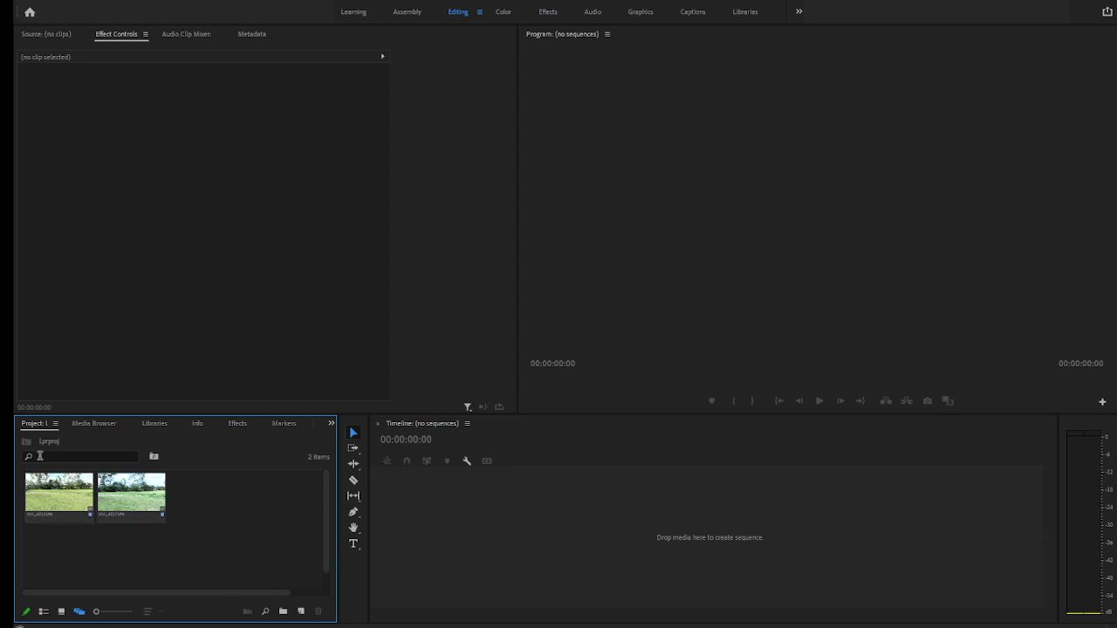
click(283, 615)
click(194, 543)
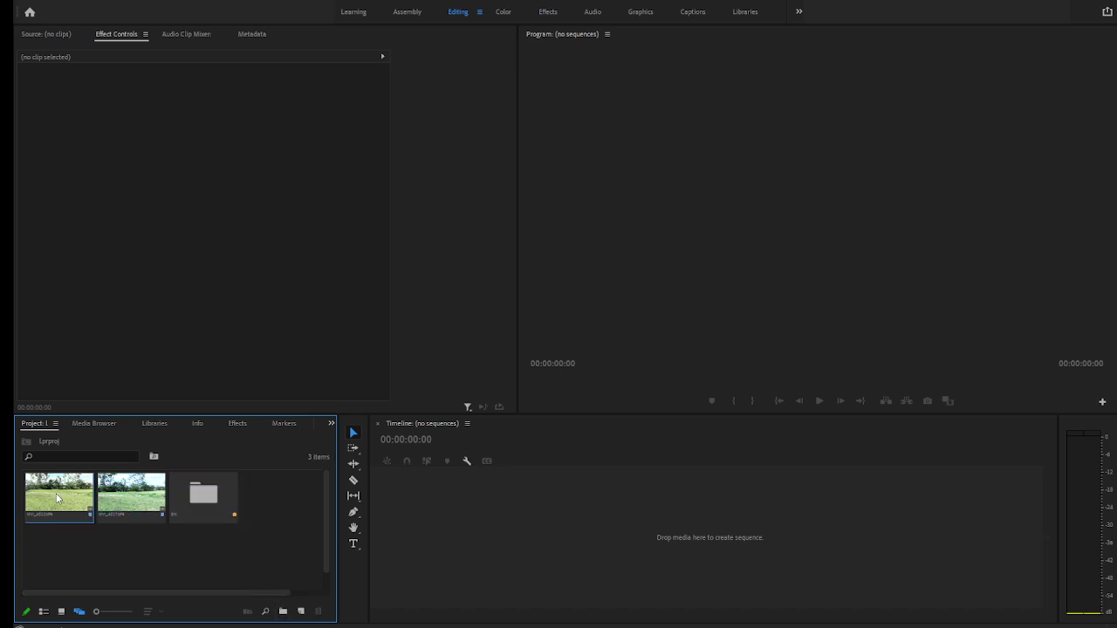
click(198, 509)
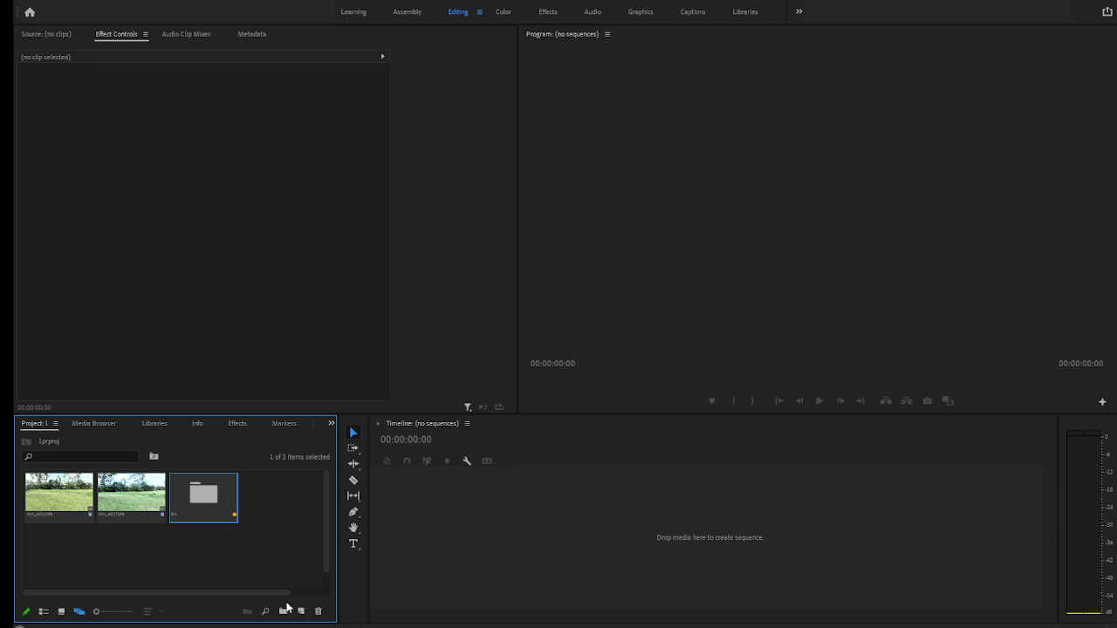
click(318, 611)
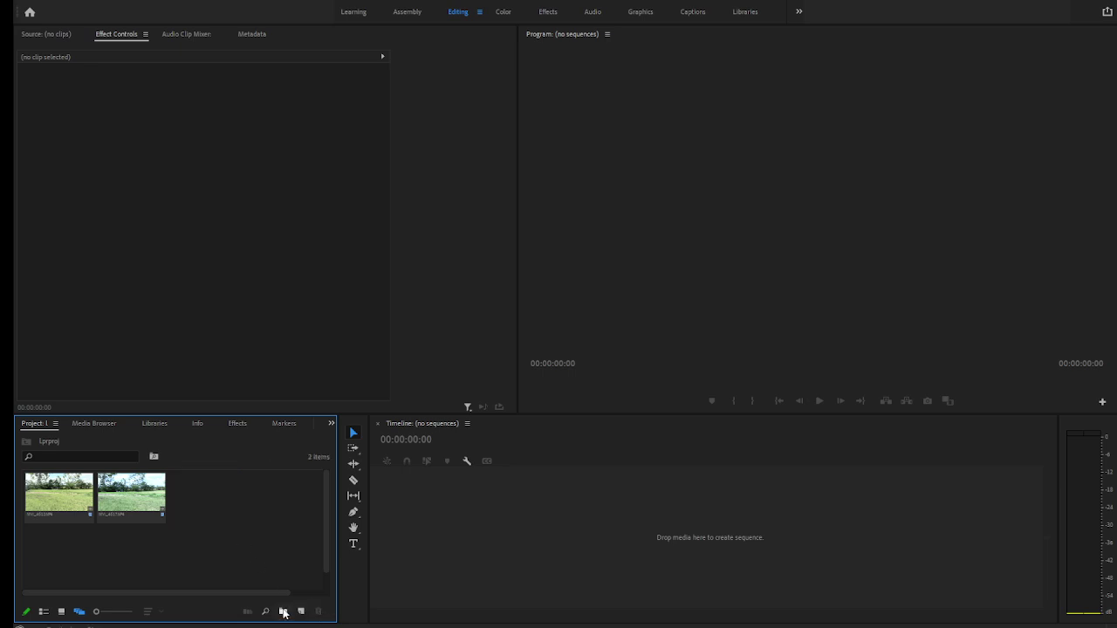
Step: Create a new bin with the default name Bin beside the clips, look inside it and return to the project's top level
click(283, 611)
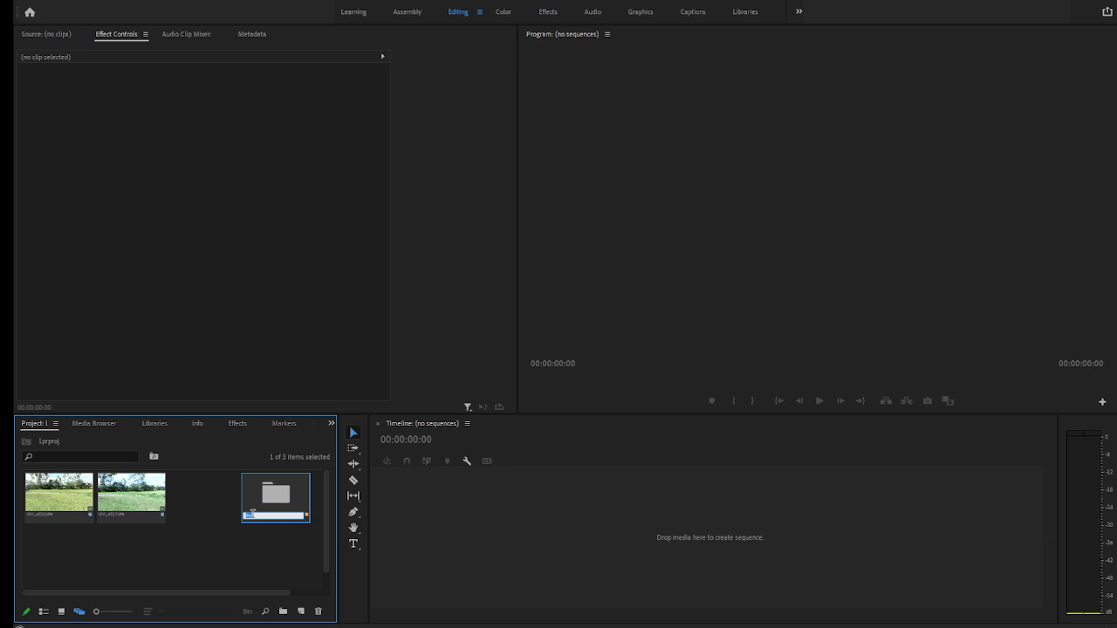
text(m)
click(244, 542)
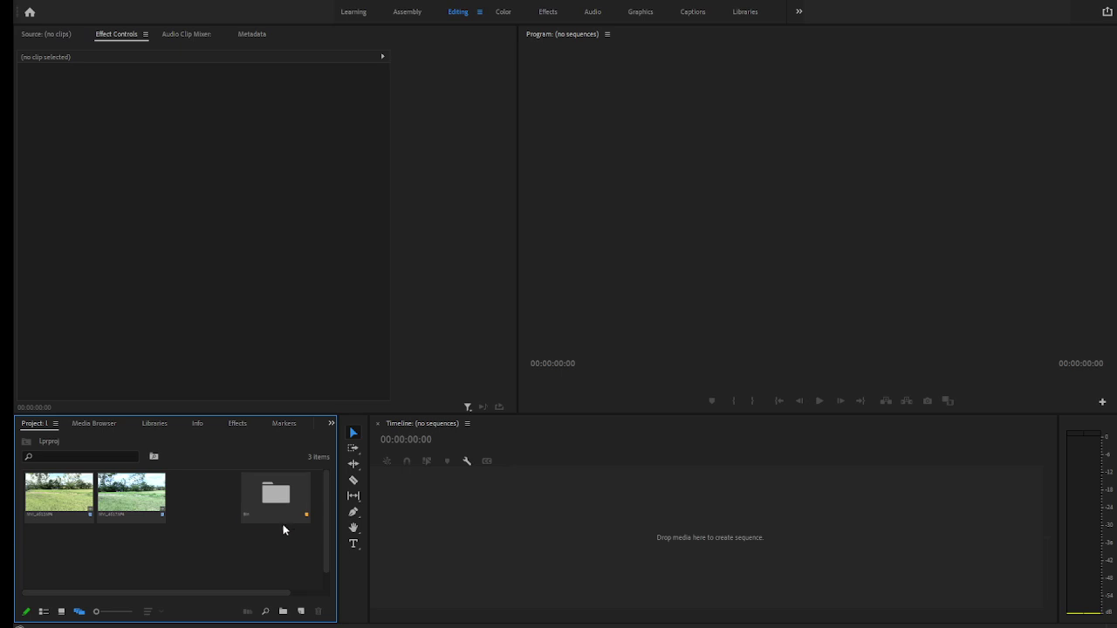
click(266, 520)
double_click(260, 520)
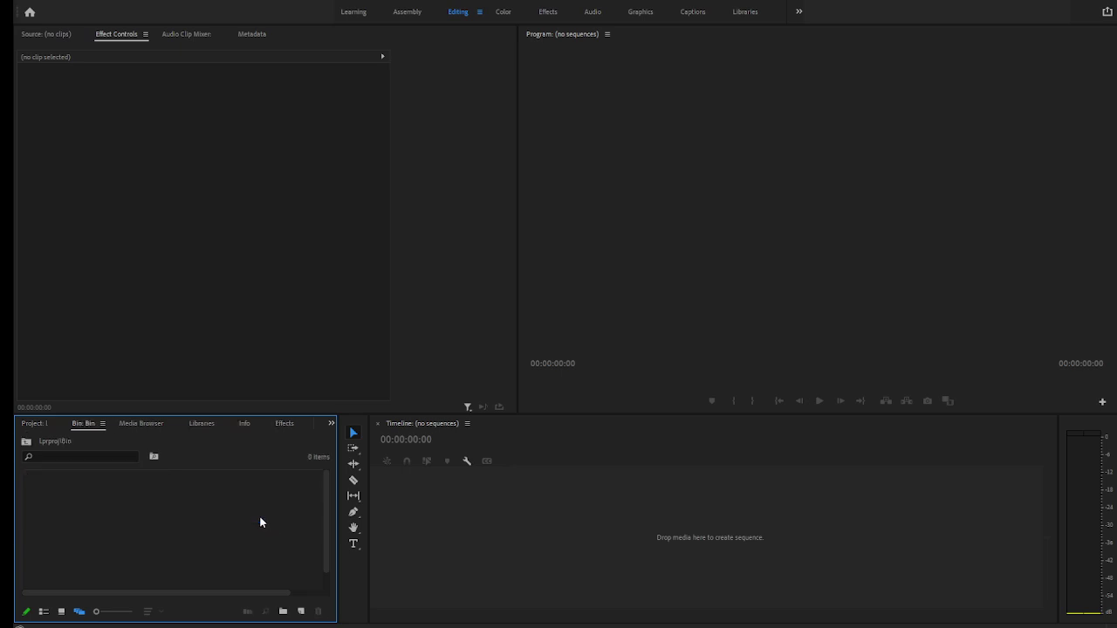
click(26, 441)
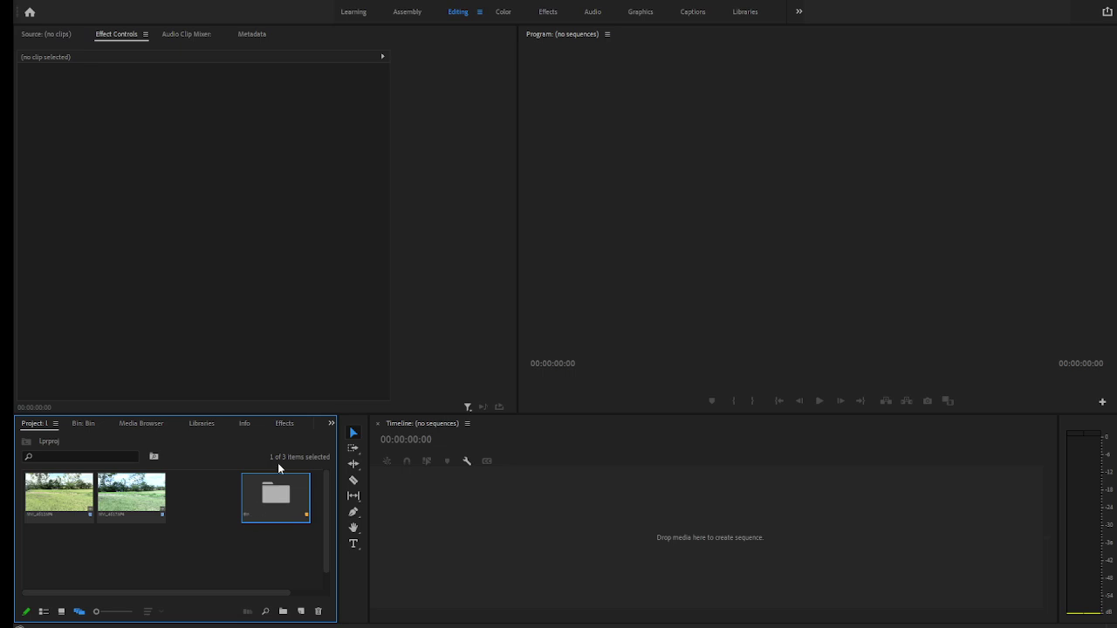
Step: Try to rename the new bin as music in freeform view
key(Return)
text(musicy)
click(274, 539)
click(261, 520)
key(Return)
key(BackSpace)
click(265, 507)
click(121, 555)
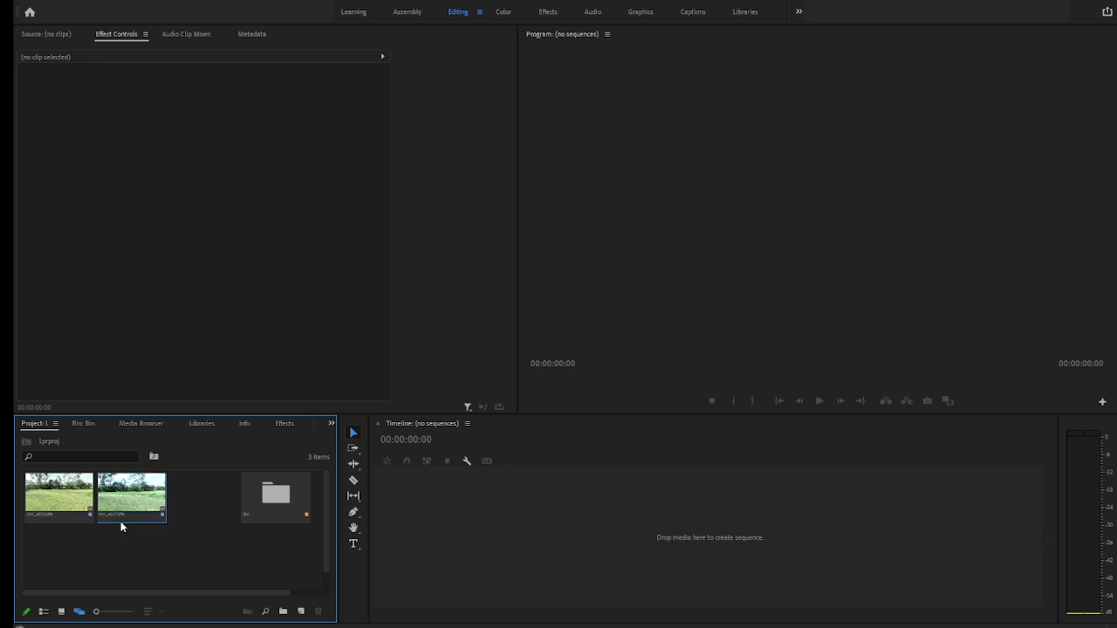
Step: Switch the project to icon view and move the clips MVI_4617.MP4 and MVI_4612.MP4 into the bin
drag(124, 510, 274, 494)
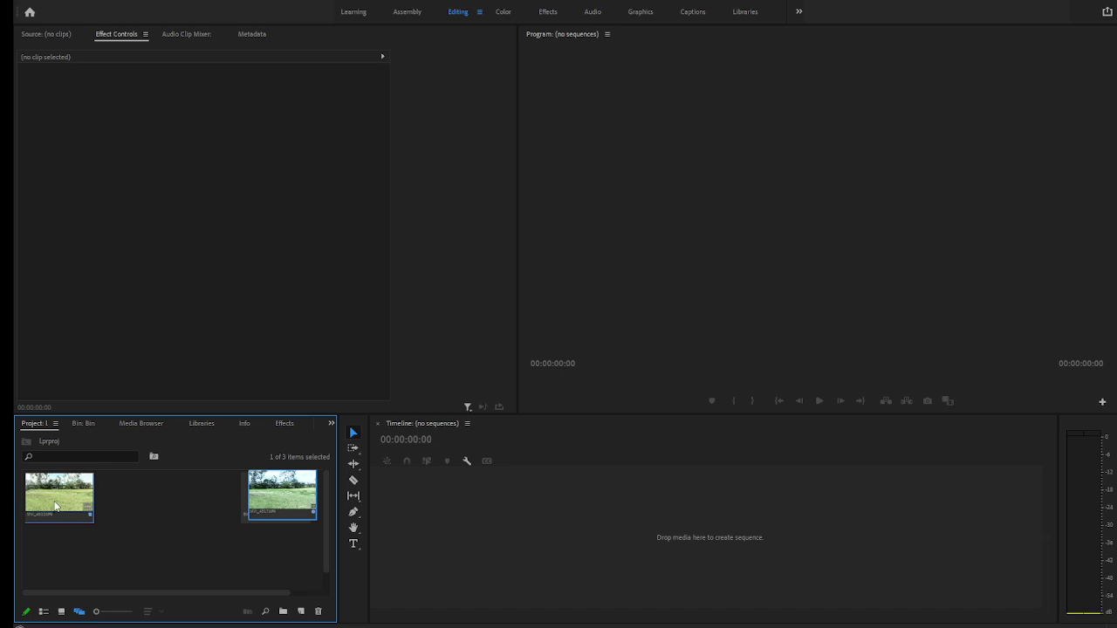
drag(55, 506, 275, 504)
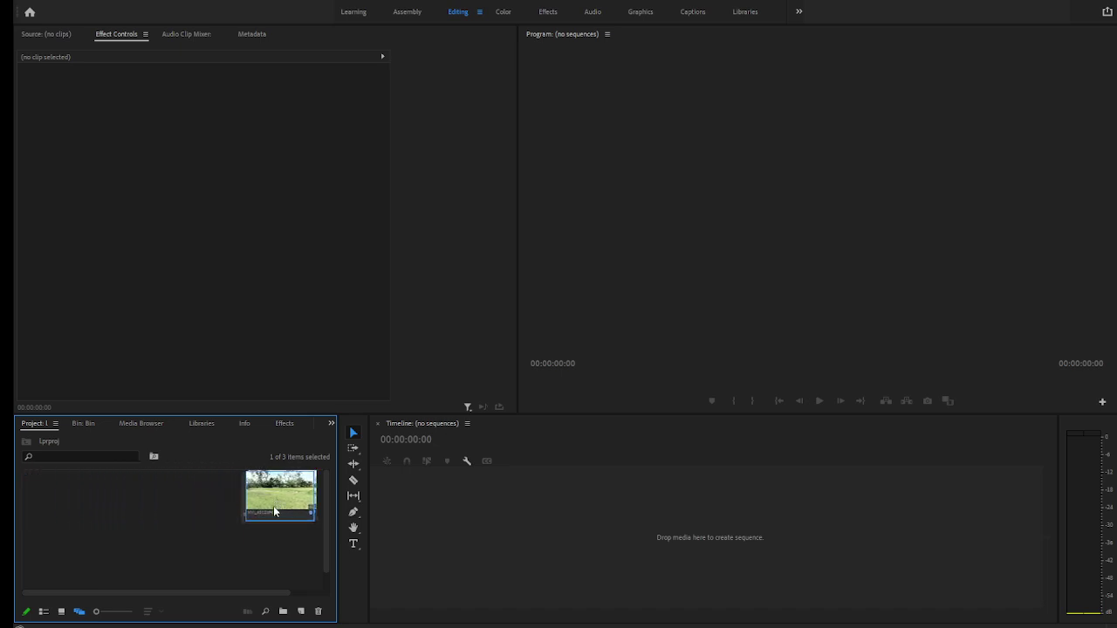
click(61, 611)
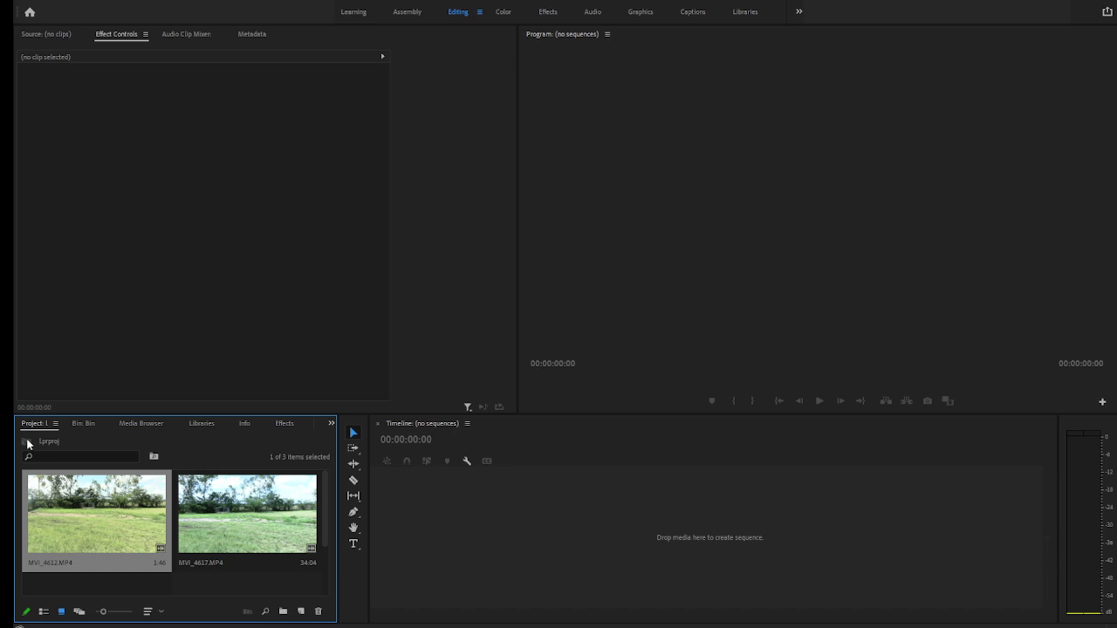
scroll(167, 547, down, 2)
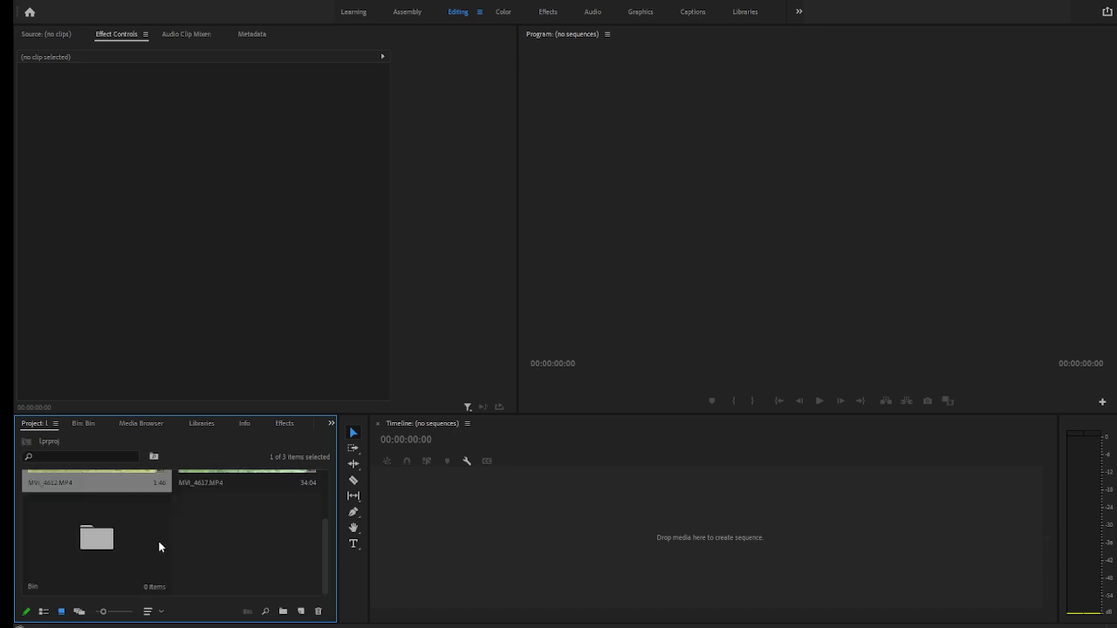
drag(235, 477, 105, 547)
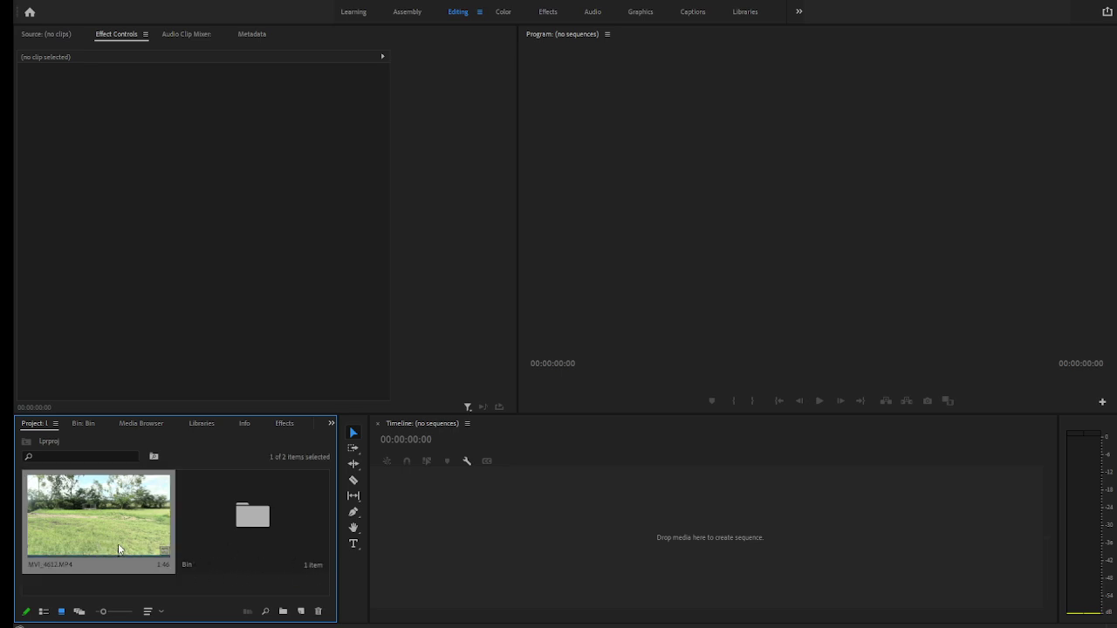
click(252, 533)
Step: Open the bin to check the clips inside it, and return to the project's top level
double_click(252, 533)
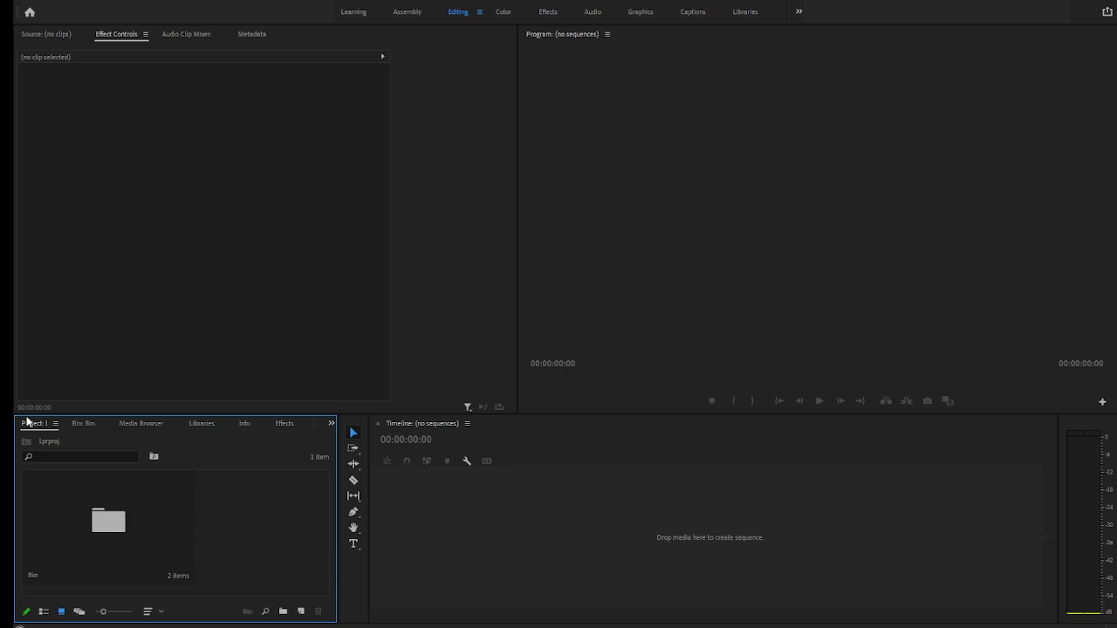
double_click(100, 527)
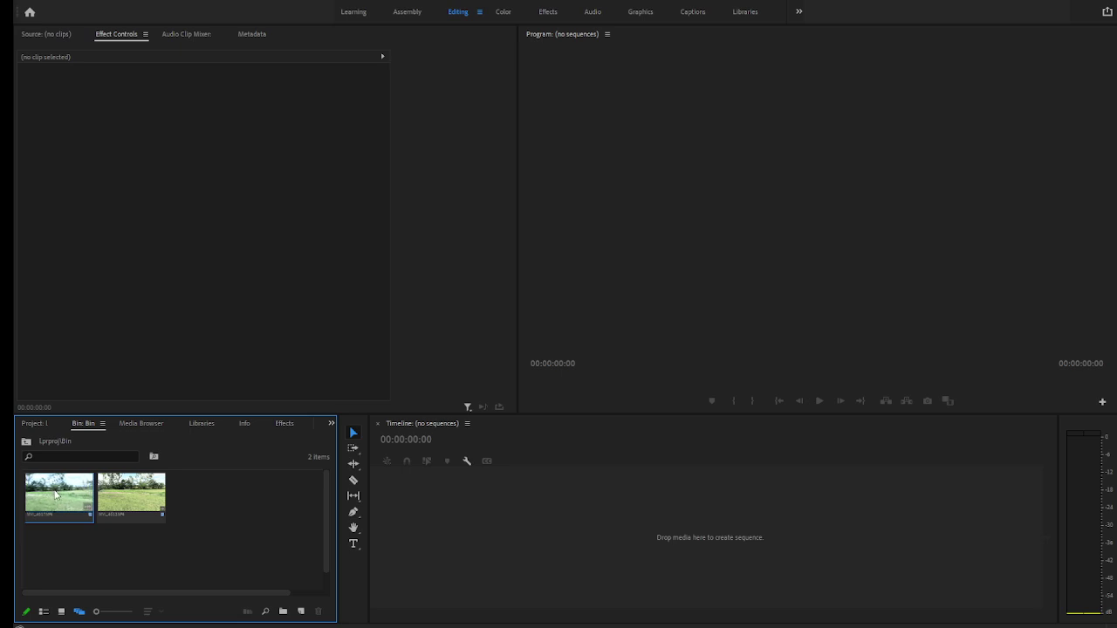
click(68, 498)
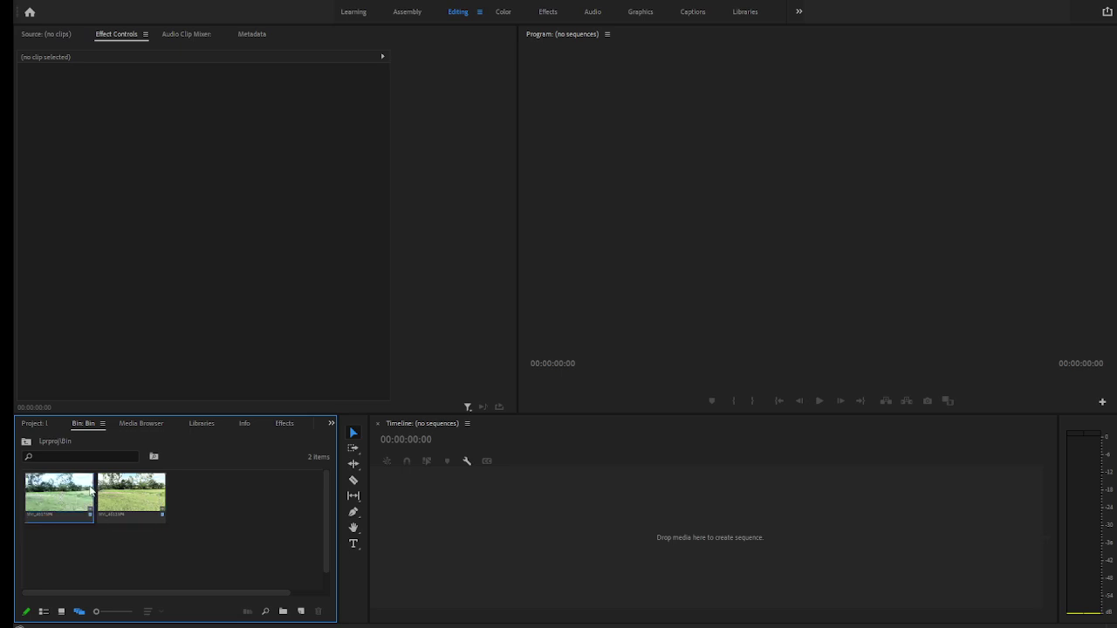
click(213, 485)
click(26, 444)
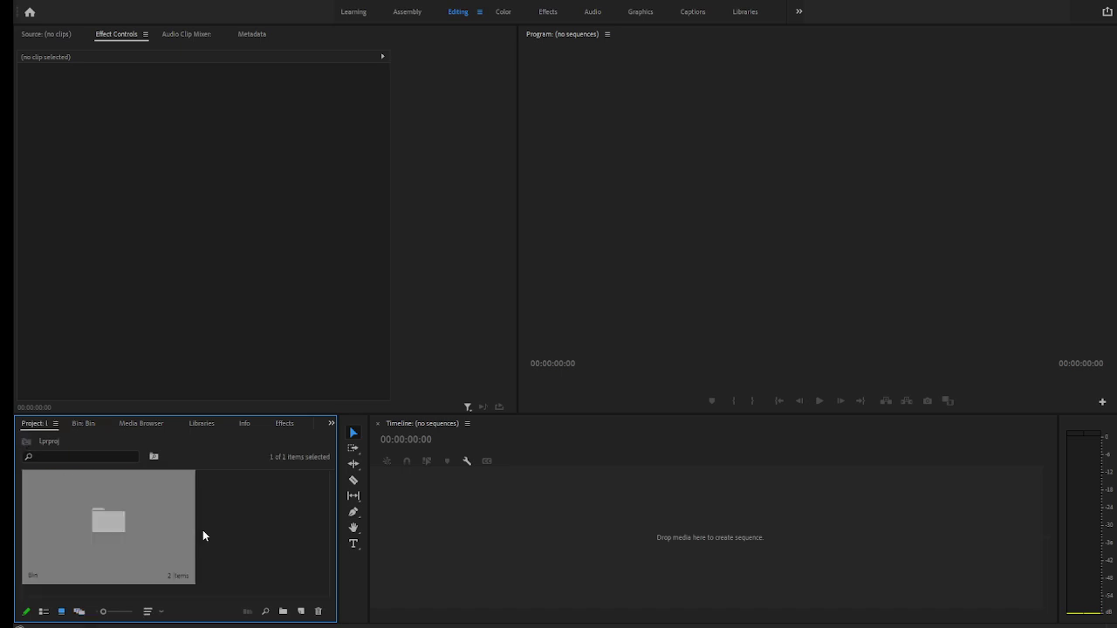
click(233, 528)
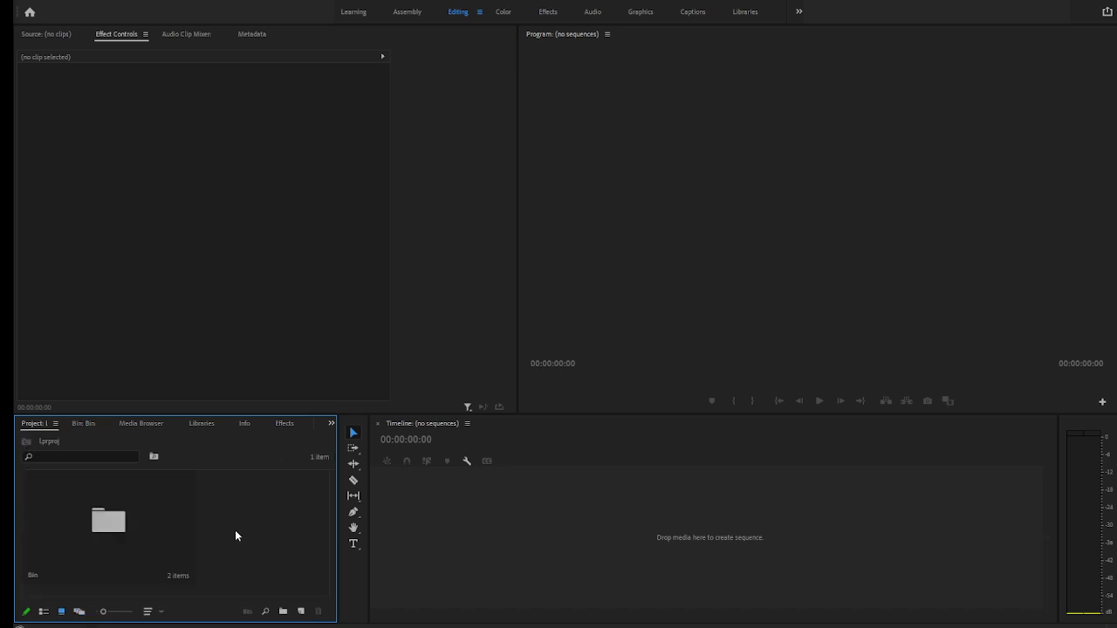
Step: Rename the bin that holds the two clips as f
click(101, 539)
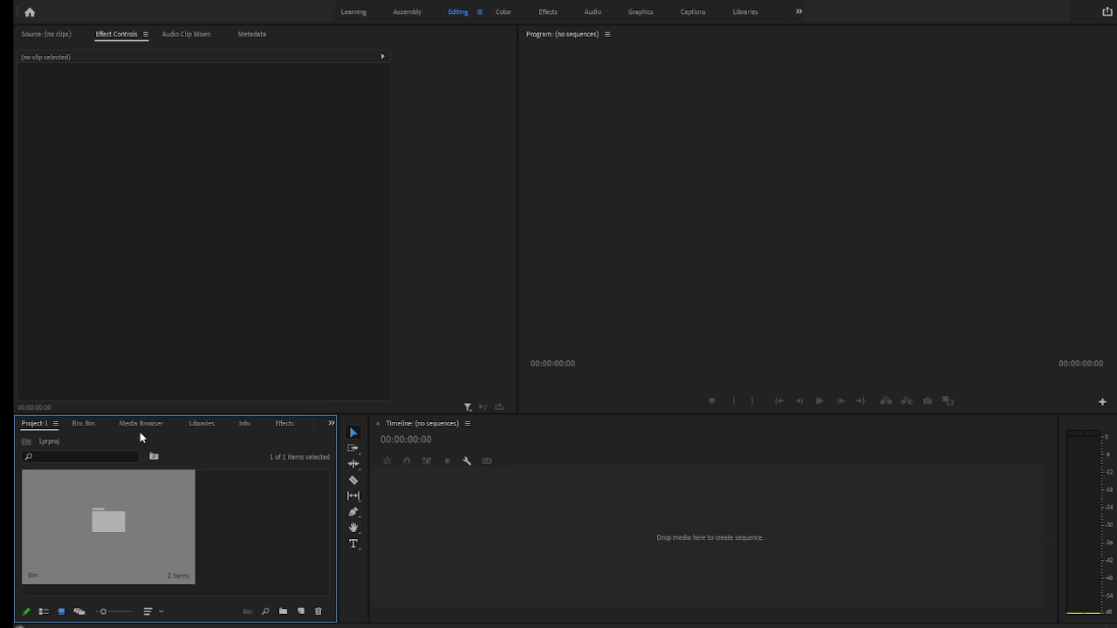
key(Return)
text(f)
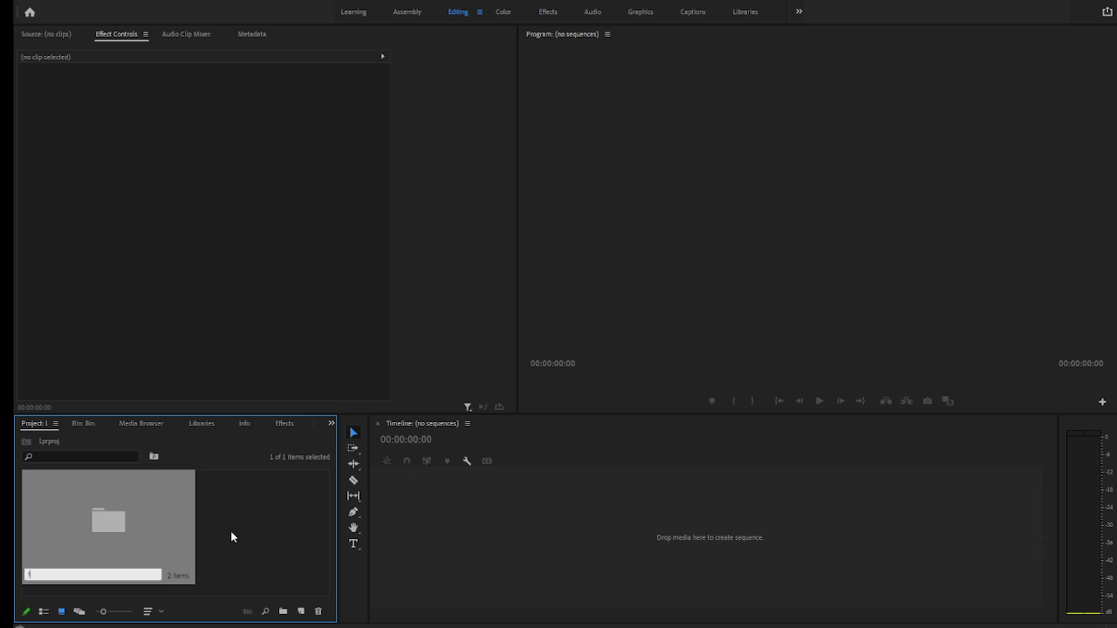
click(231, 530)
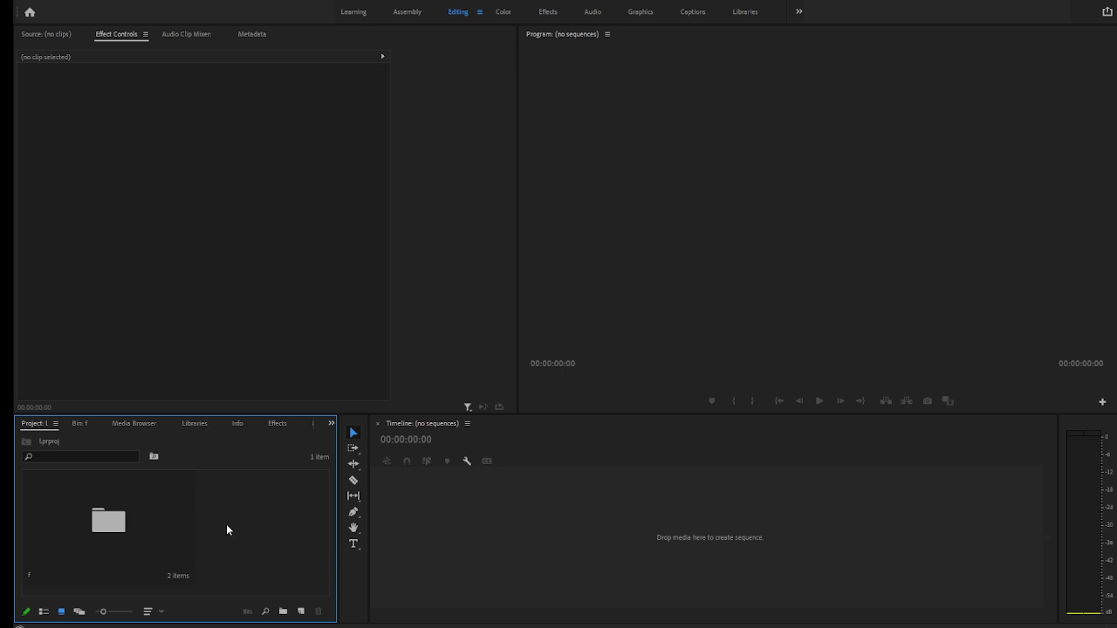
Step: Create a second bin named c beside the bin f
click(282, 610)
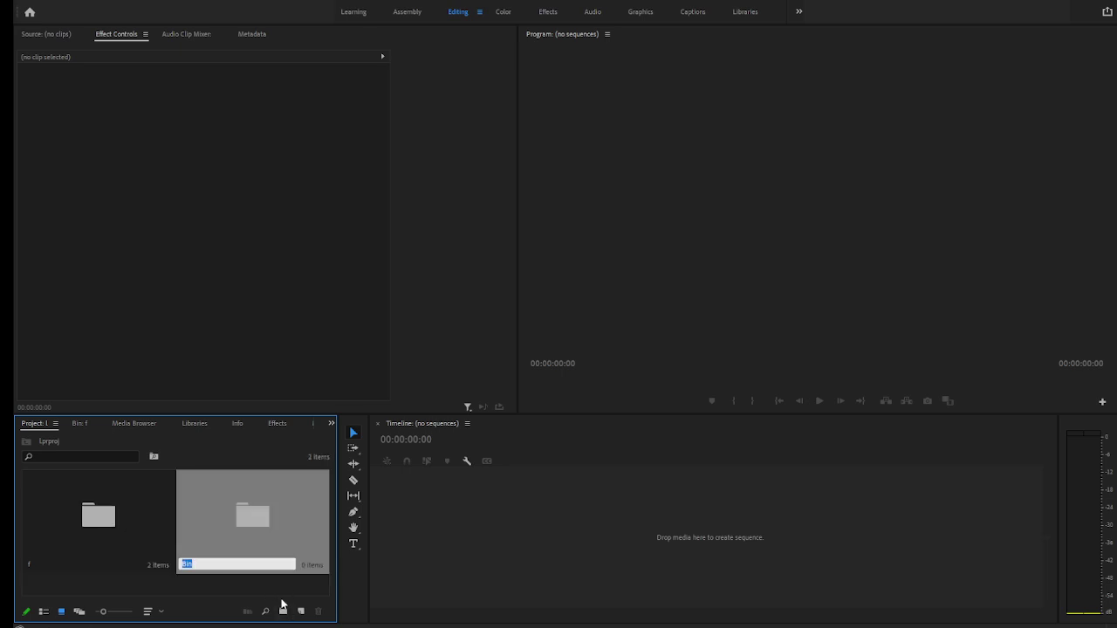
text(c)
key(Tab)
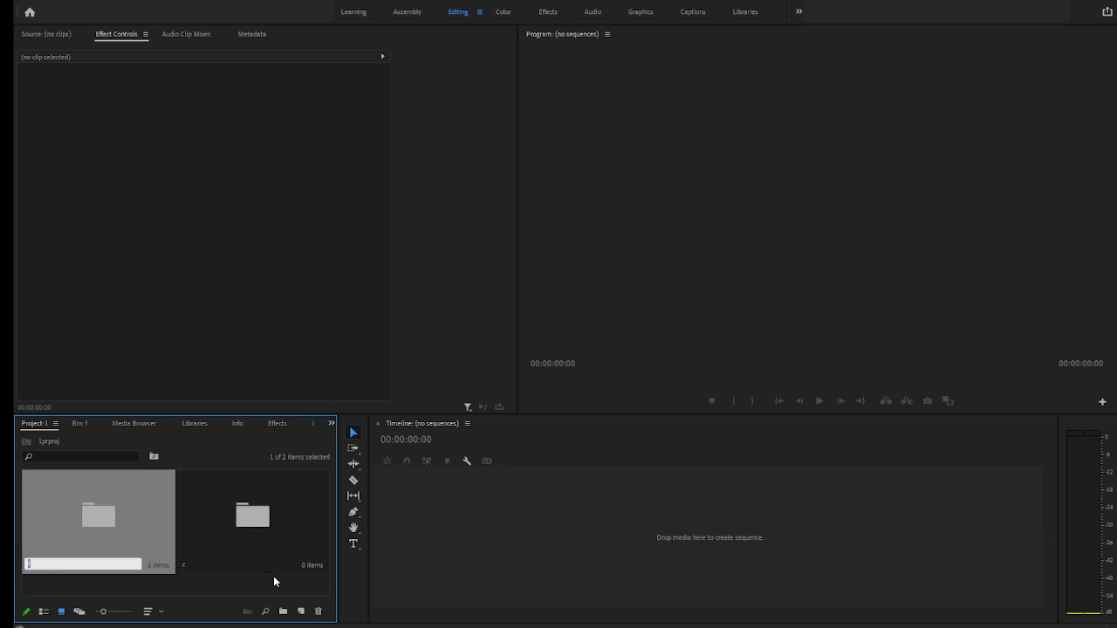
click(195, 581)
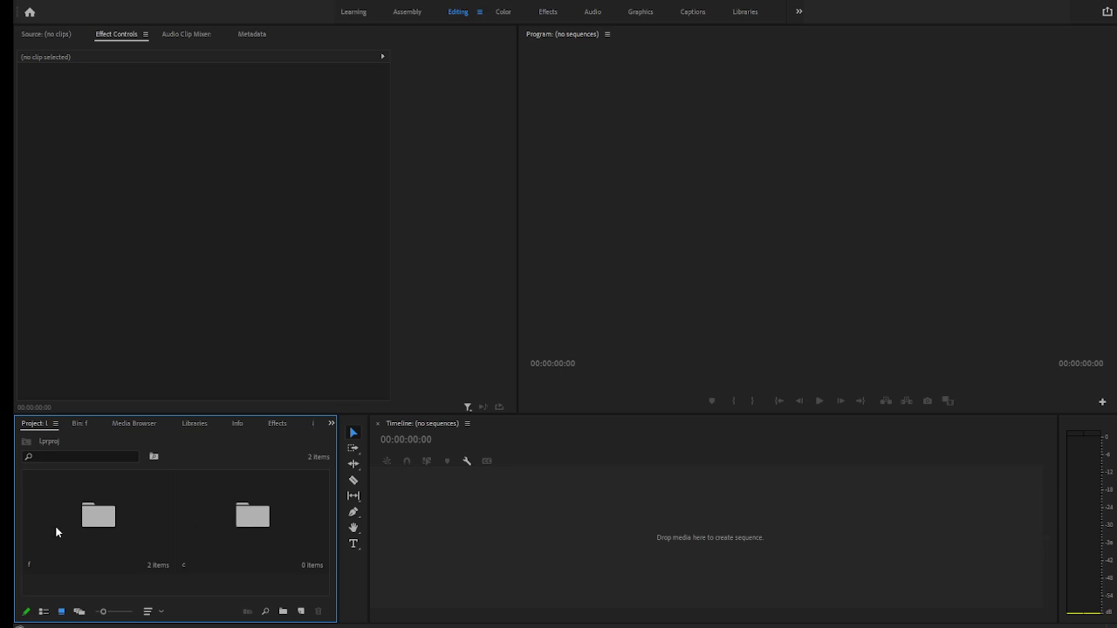
Step: Delete the bin c, undo the deletion and delete it again
click(251, 530)
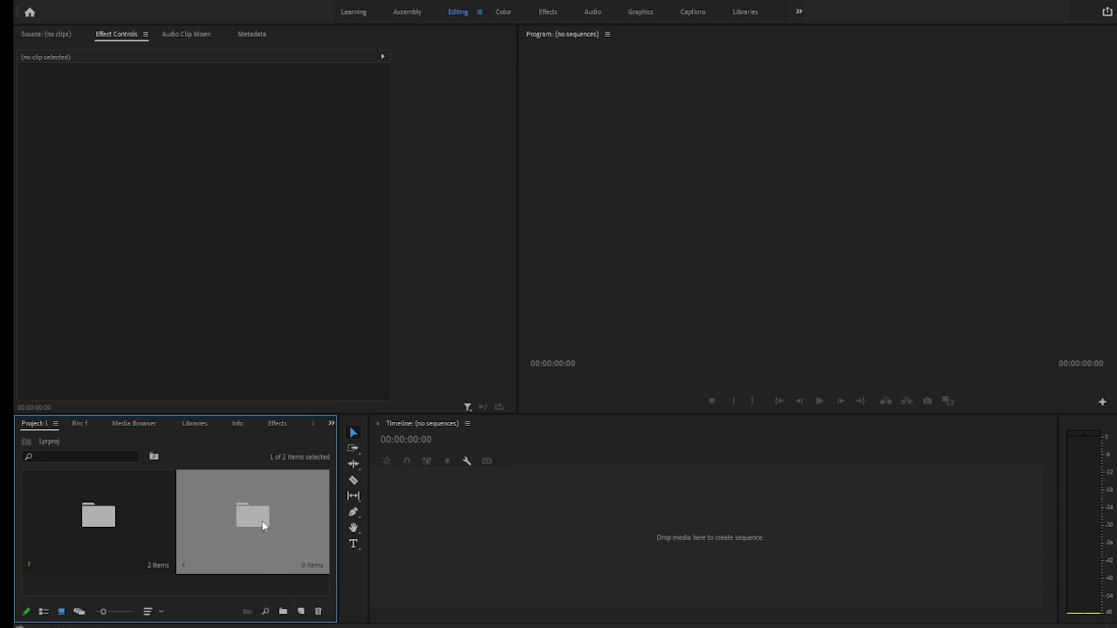
click(318, 611)
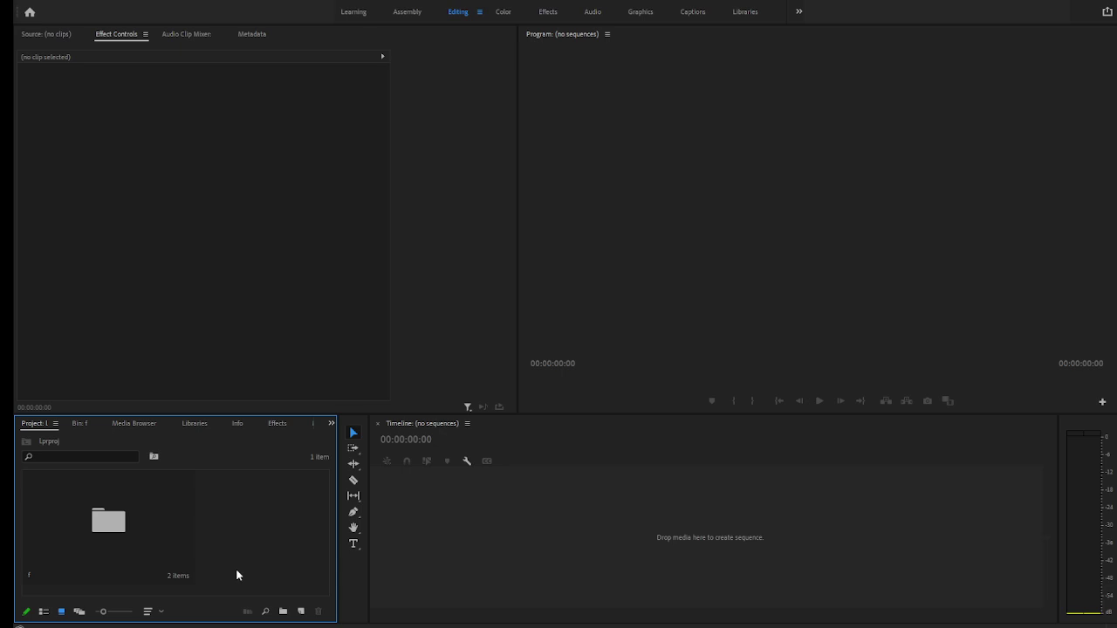
key(ctrl+z)
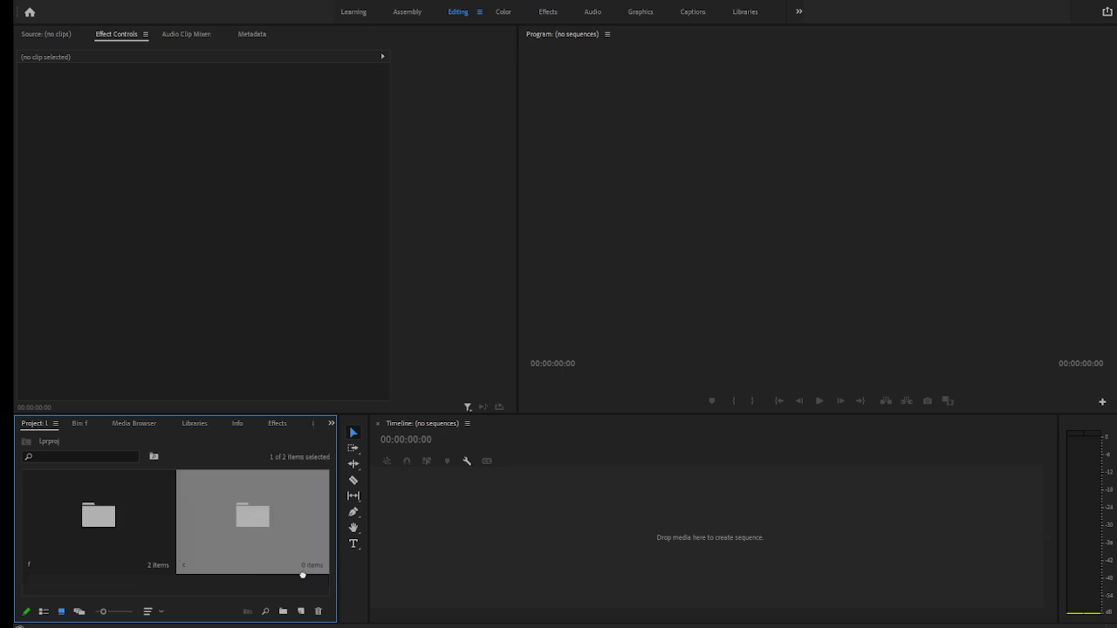
click(318, 611)
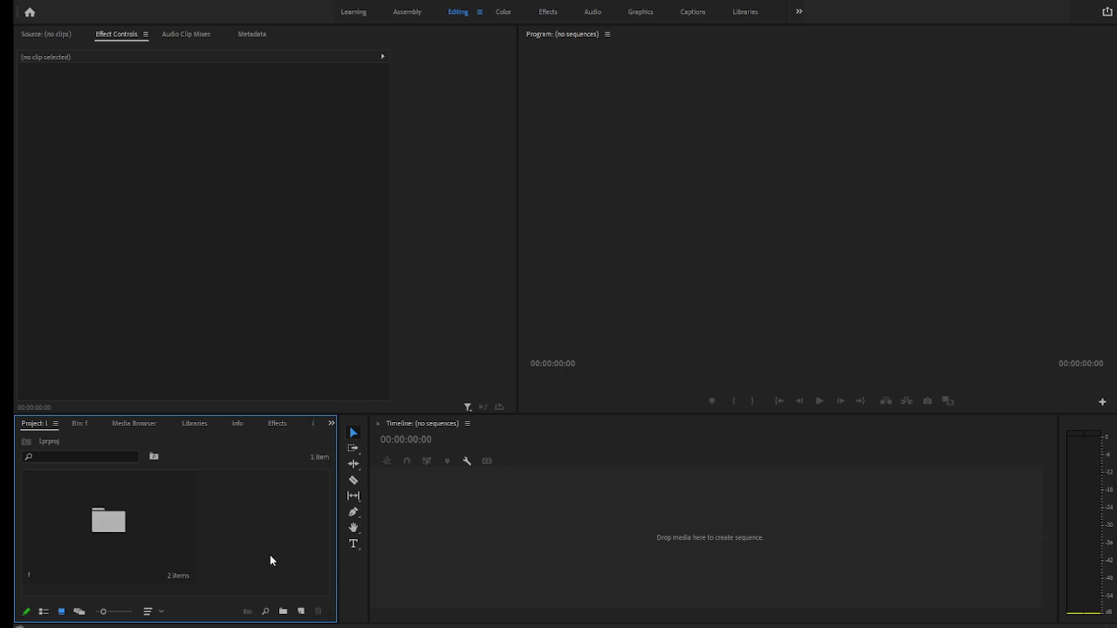
Step: Open the bin f and move both clips to new spots farther apart in its freeform layout
double_click(99, 525)
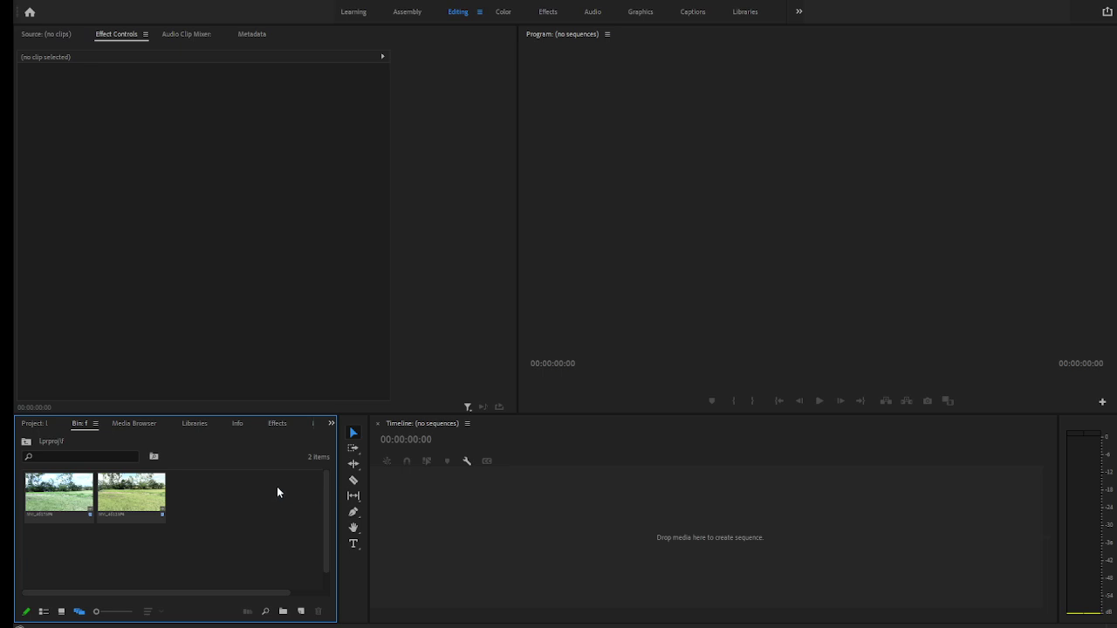
drag(126, 496, 324, 514)
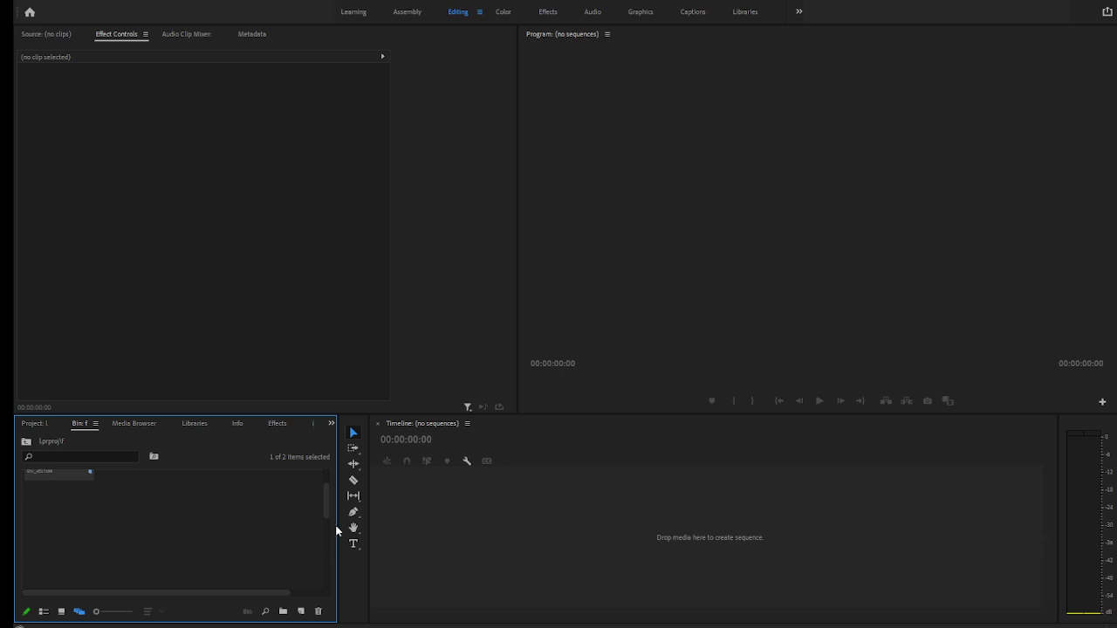
scroll(329, 506, down, 2)
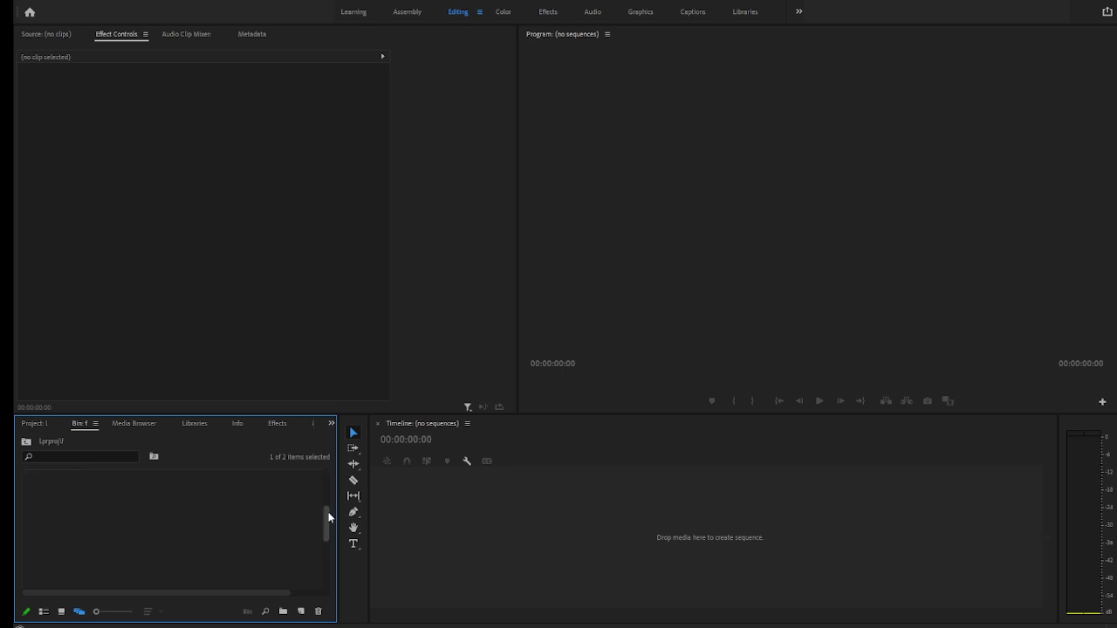
drag(329, 517, 327, 474)
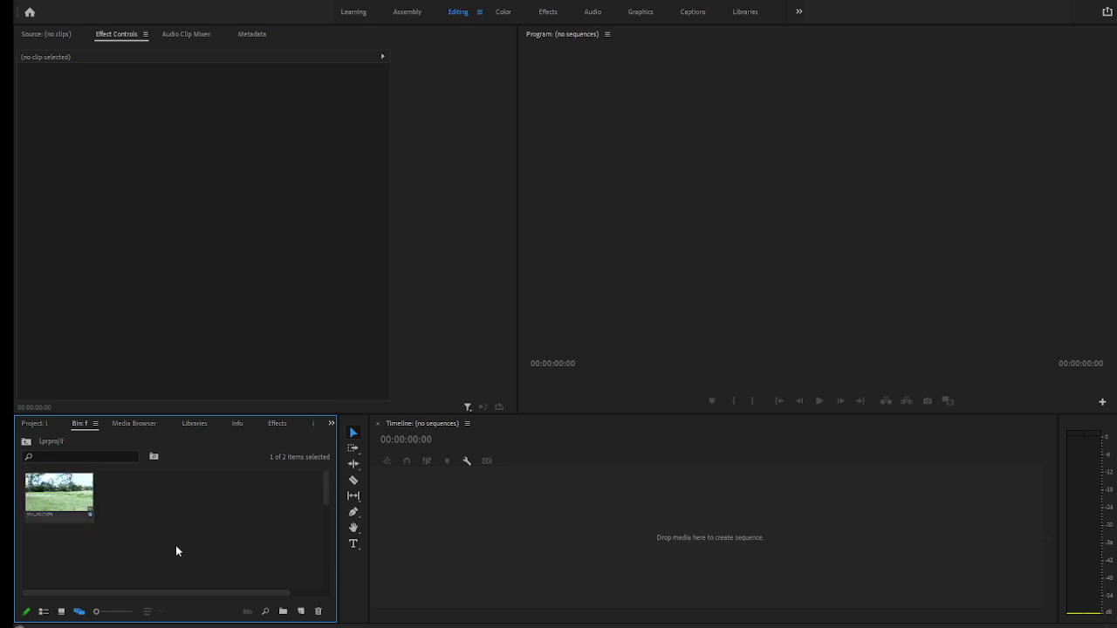
drag(62, 513, 270, 596)
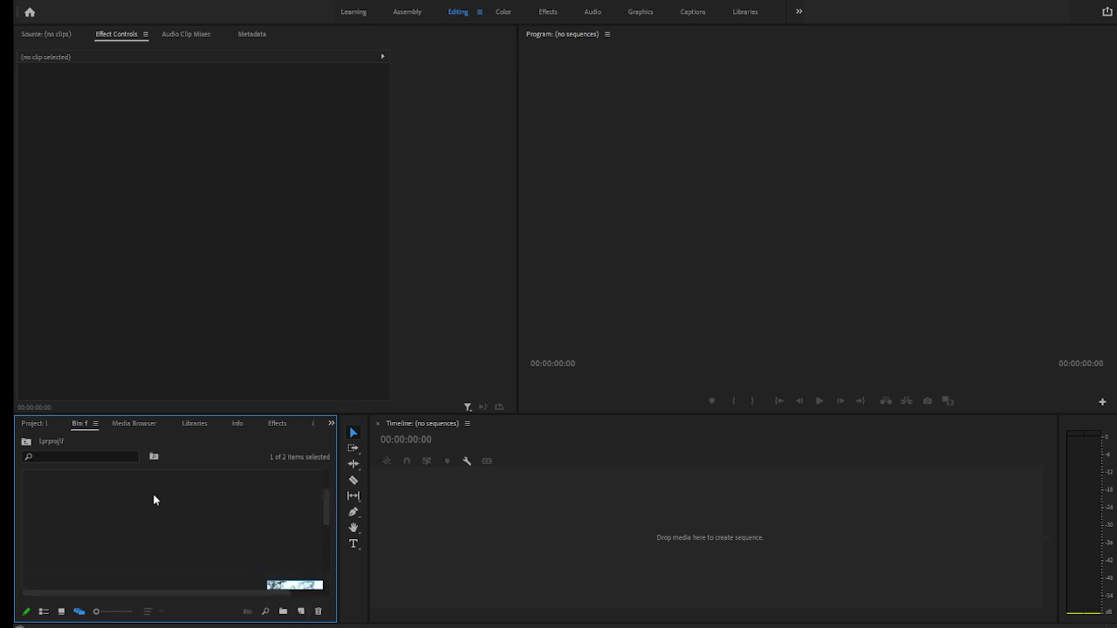
Step: Return to the project's top level and create a new sequence from the bin f
click(26, 441)
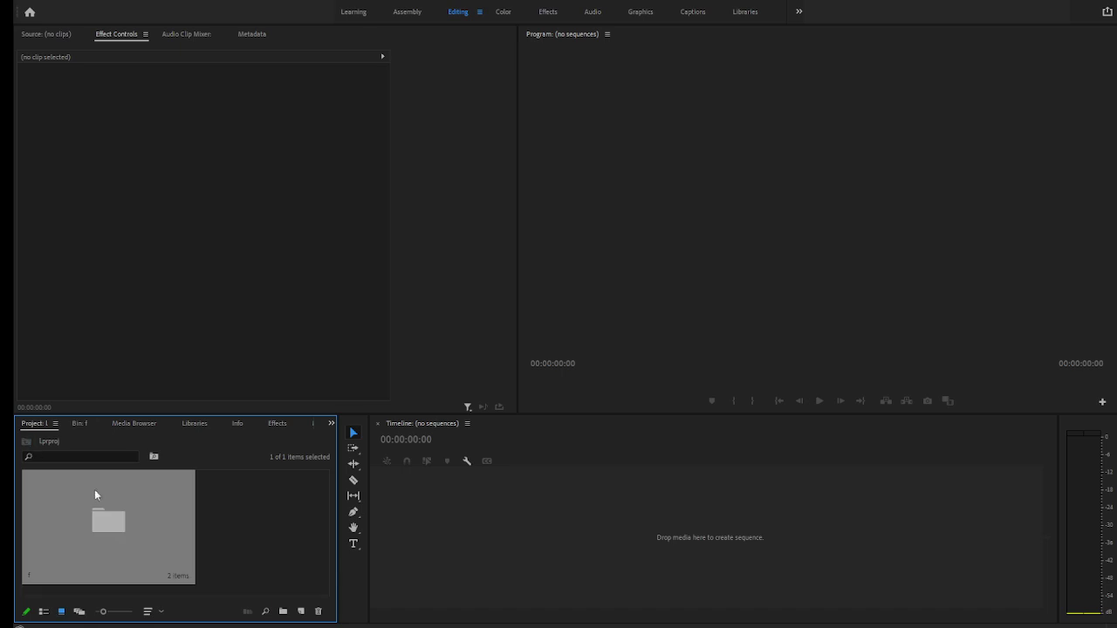
drag(116, 521, 303, 612)
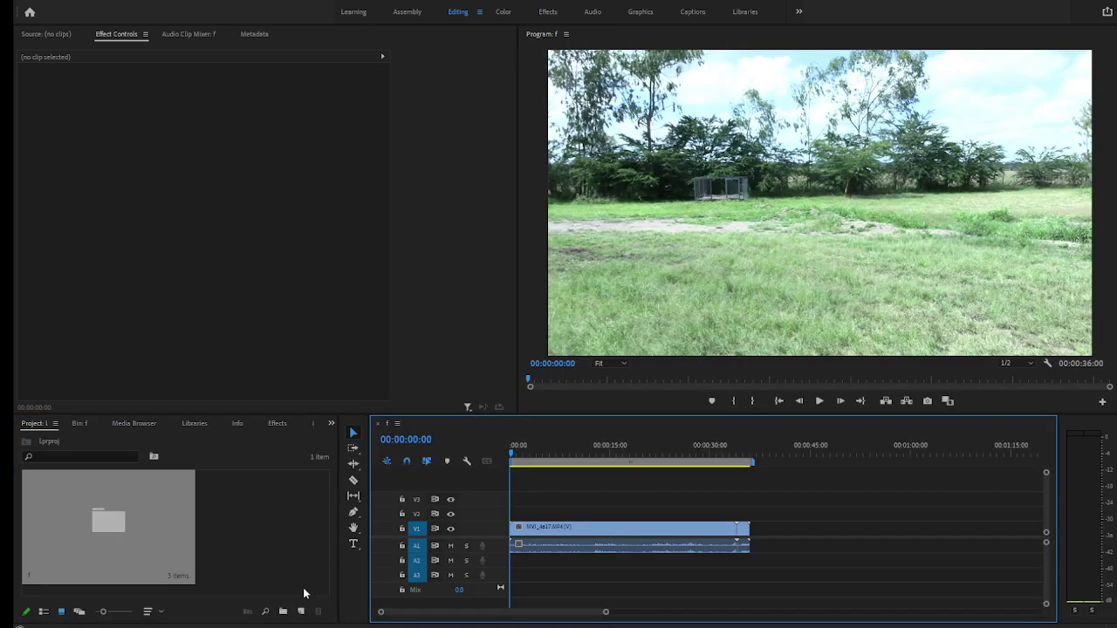
click(231, 539)
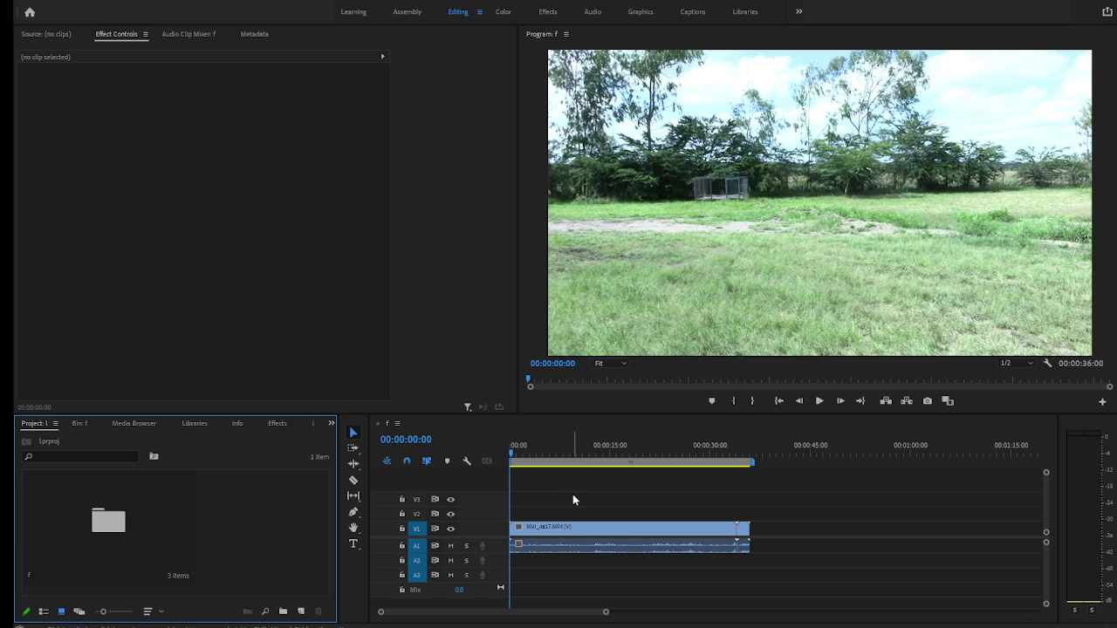
Step: Select all the clips in the sequence's timeline and delete them
drag(576, 499, 778, 553)
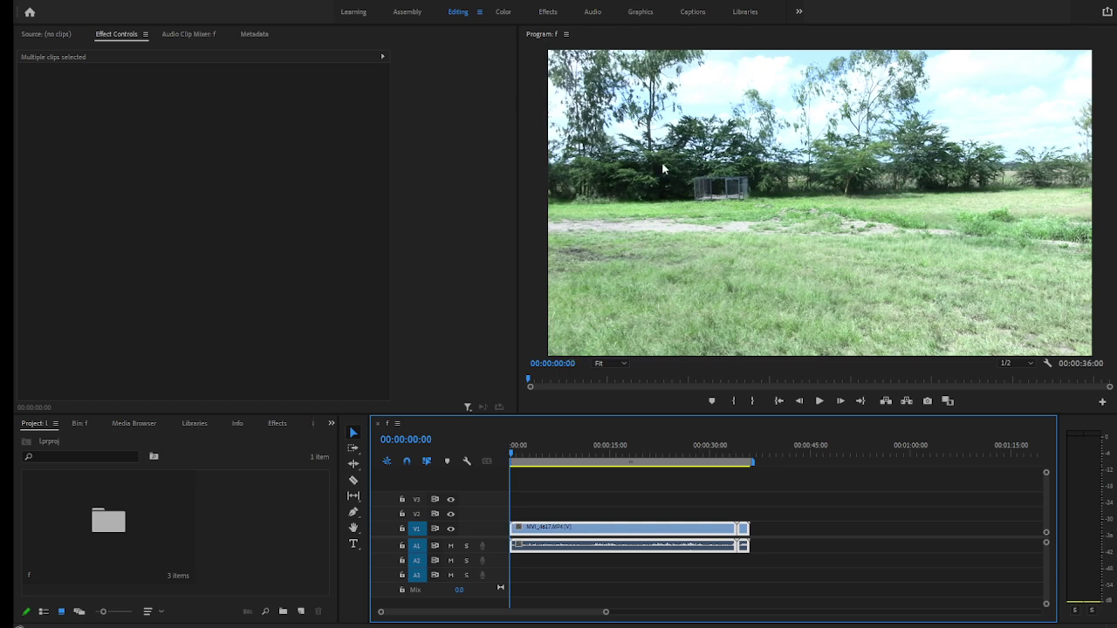
drag(766, 530, 633, 549)
key(Delete)
Step: Look inside the bin f, return to the top level and place the whole bin at the start of the timeline
double_click(98, 526)
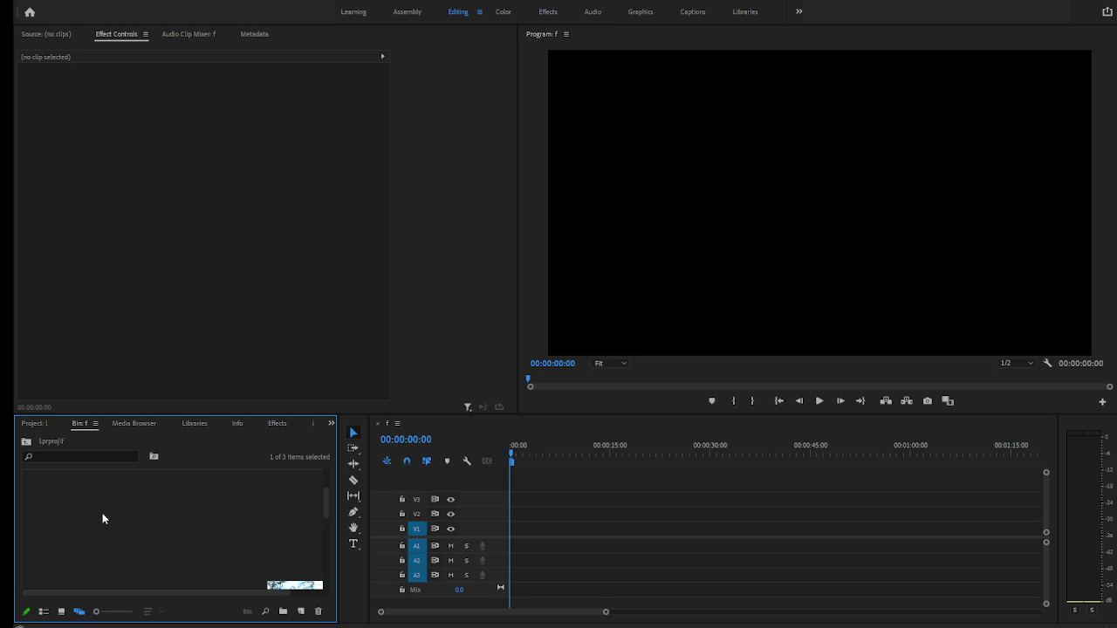
click(26, 442)
drag(103, 534, 516, 548)
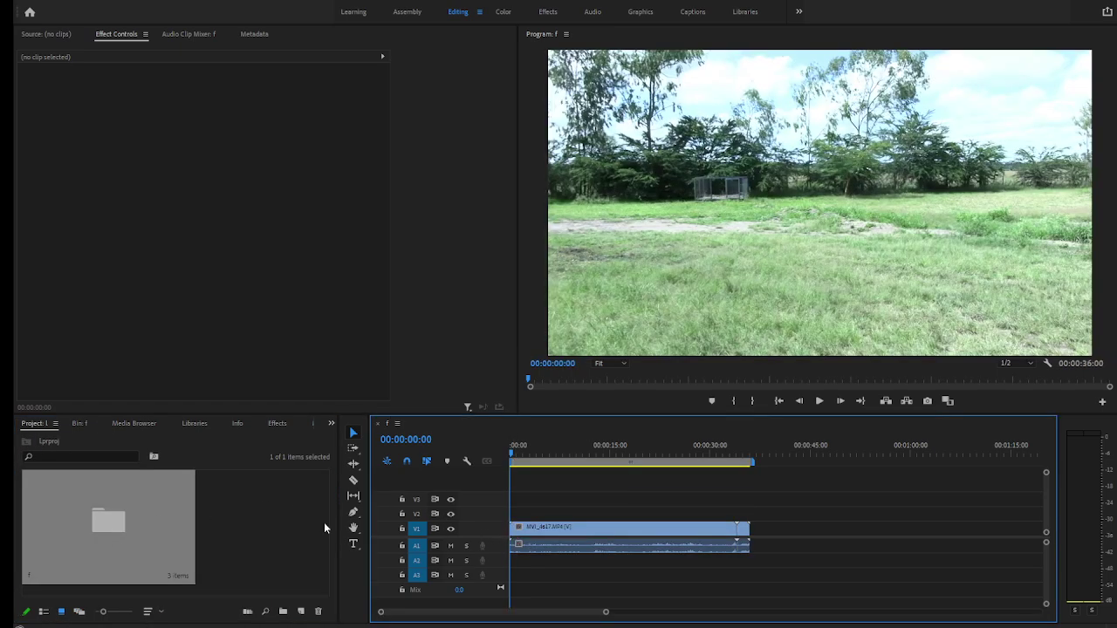
Step: Place the bin f a second time after the existing clips in the timeline and delete that second set
drag(125, 518, 890, 543)
drag(845, 496, 1009, 559)
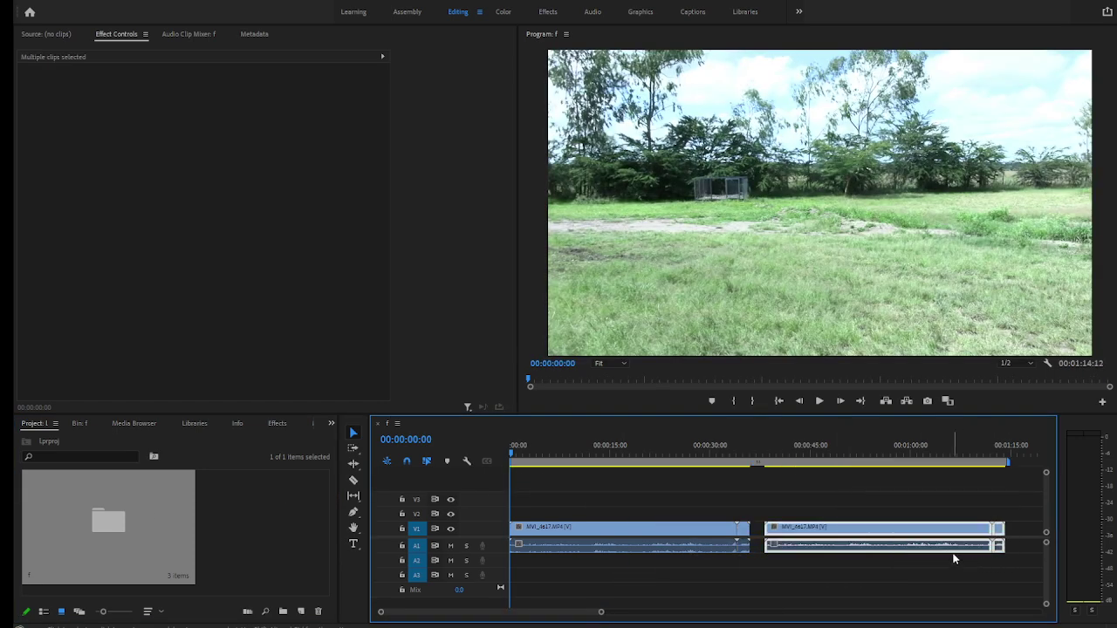
key(Delete)
click(284, 522)
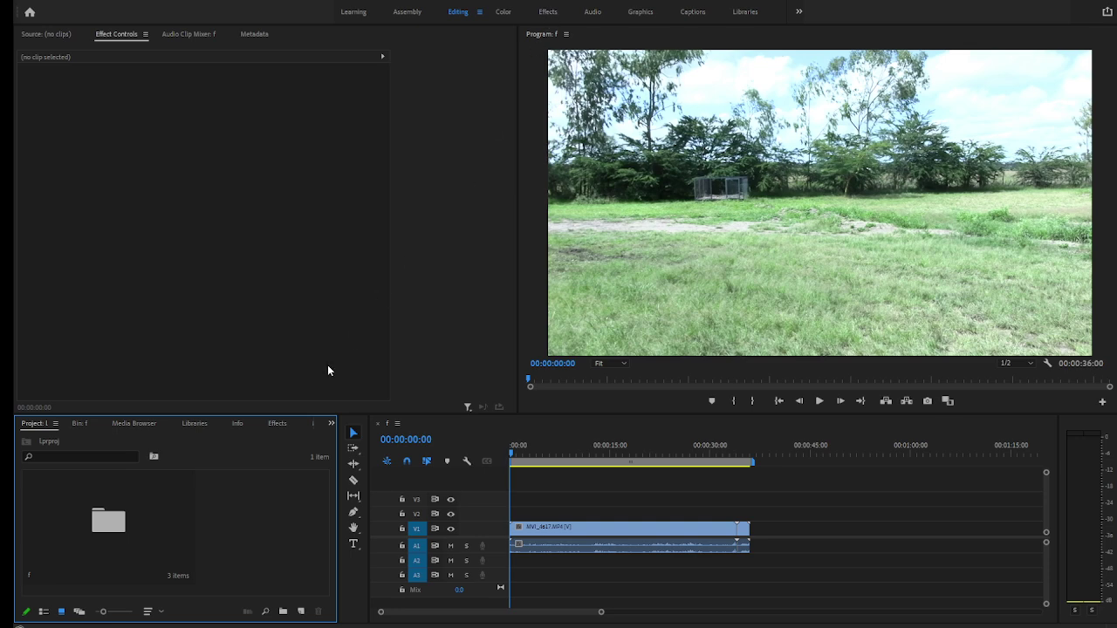
Step: Show the effects library, look at the Effects workspace and return to the Editing workspace
click(332, 424)
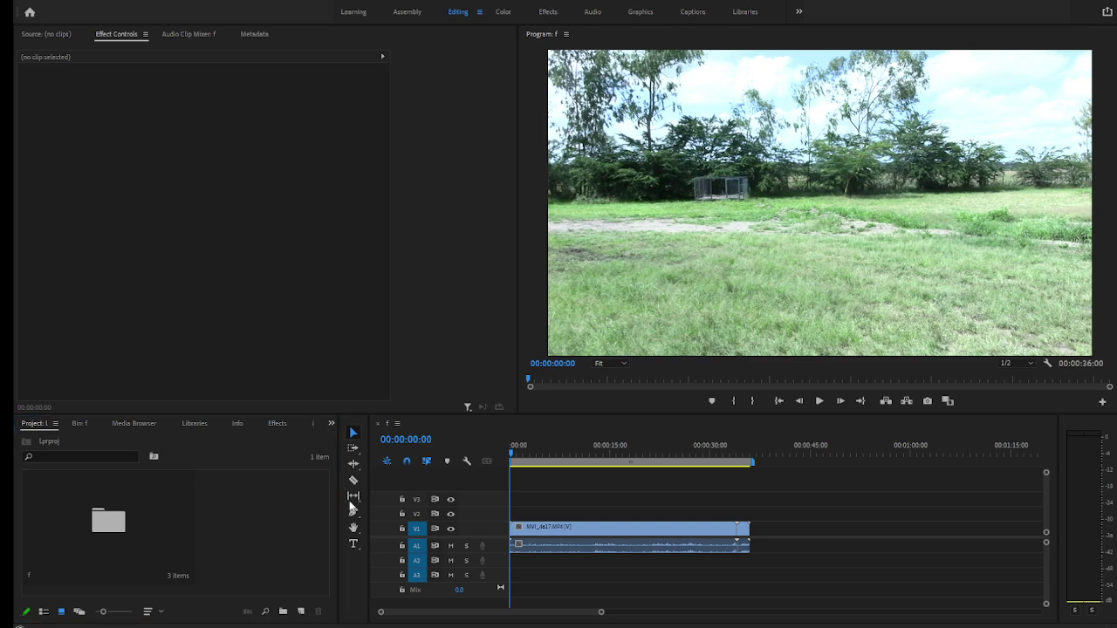
click(277, 435)
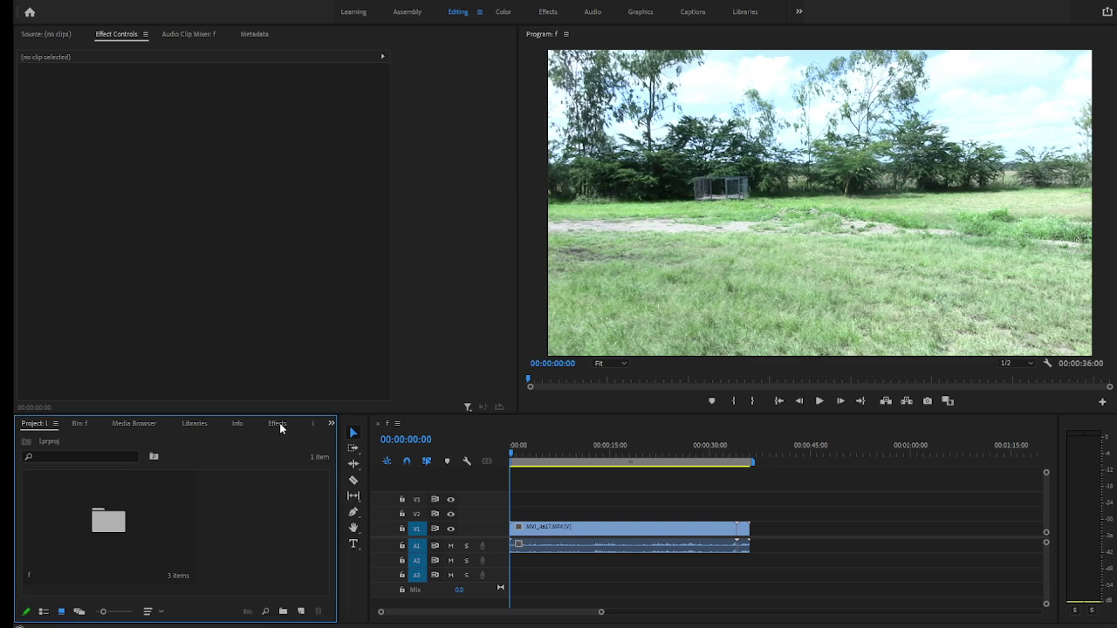
click(277, 424)
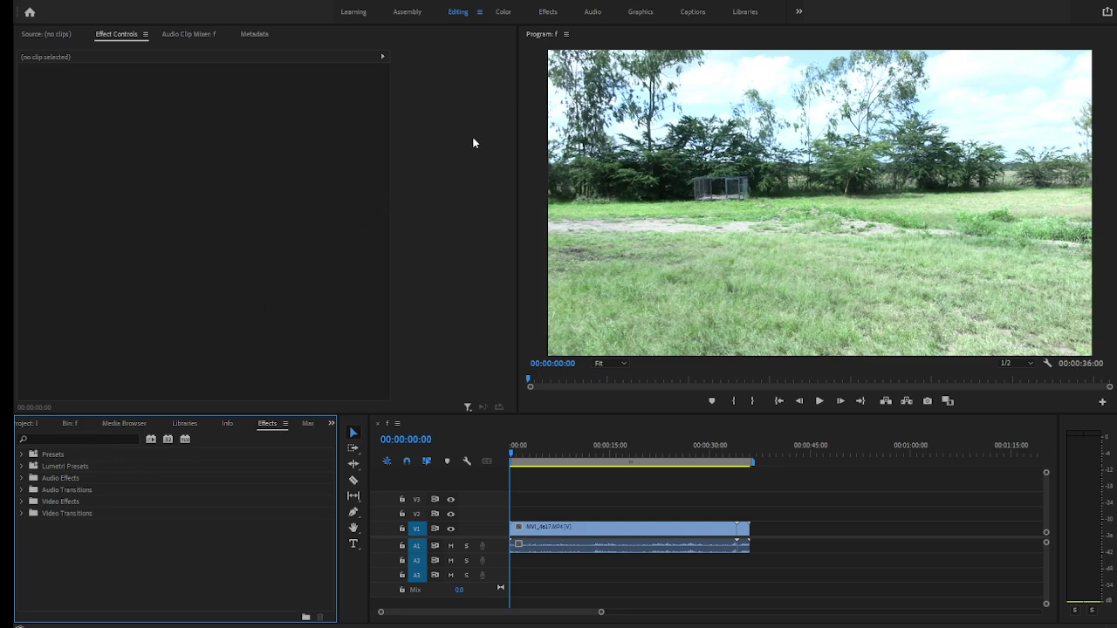
click(547, 13)
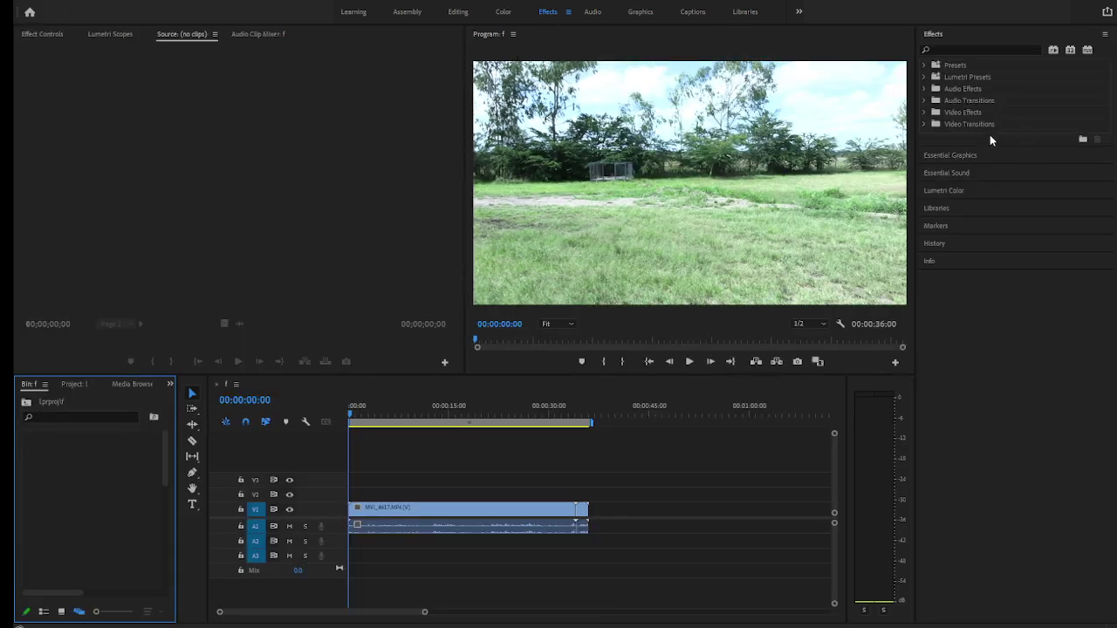
click(454, 13)
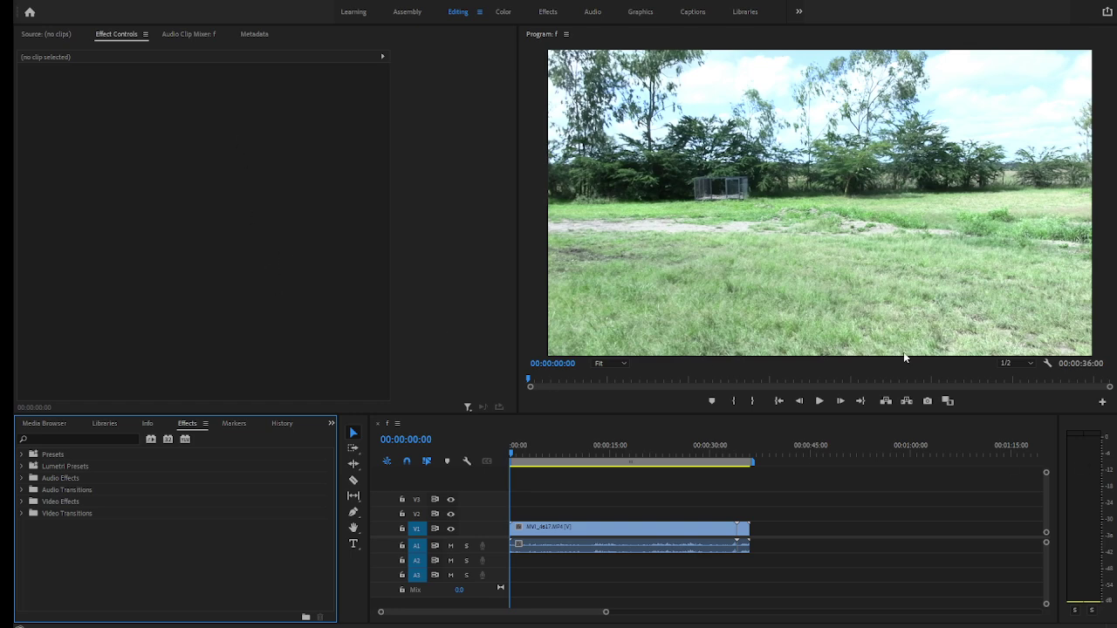
Step: Alternate the focus between the timeline and the effects library, ending on the effects library
click(993, 504)
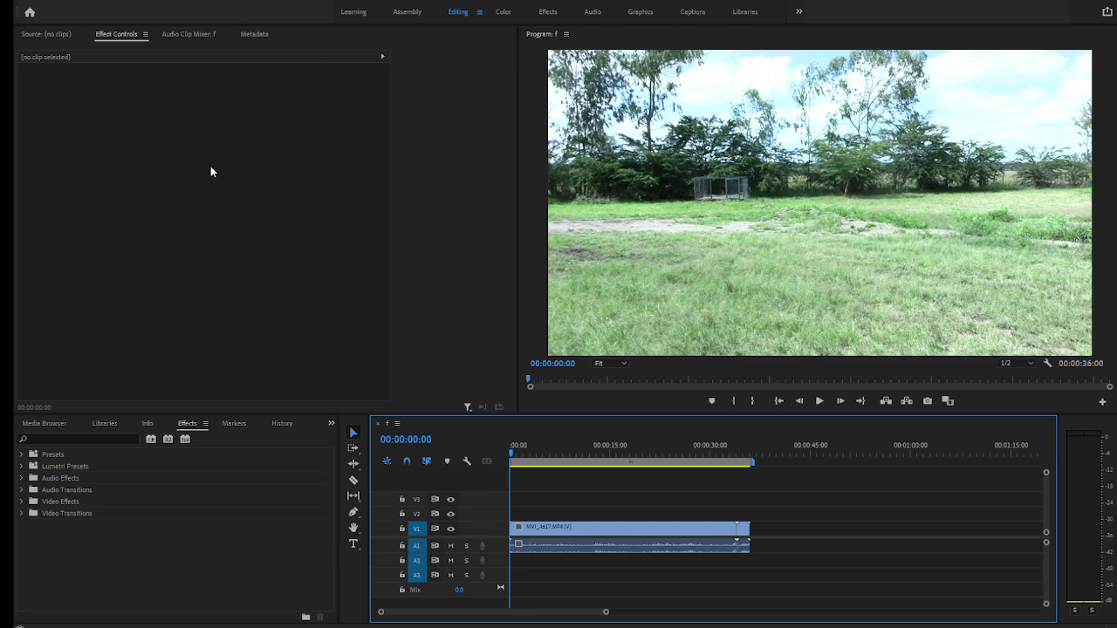
key(shift+7)
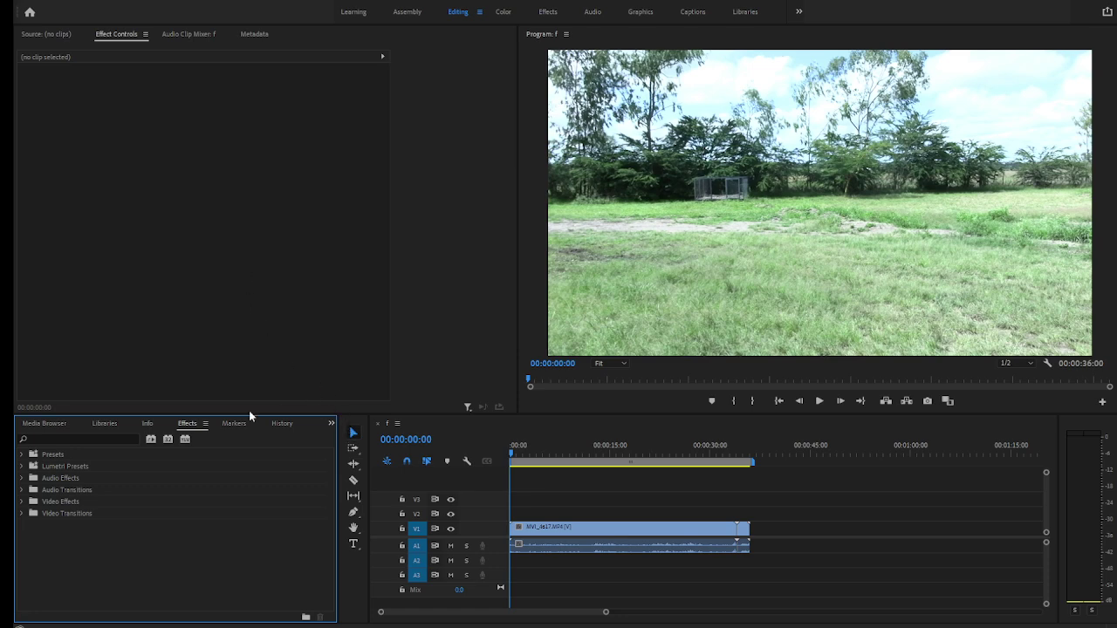
click(663, 500)
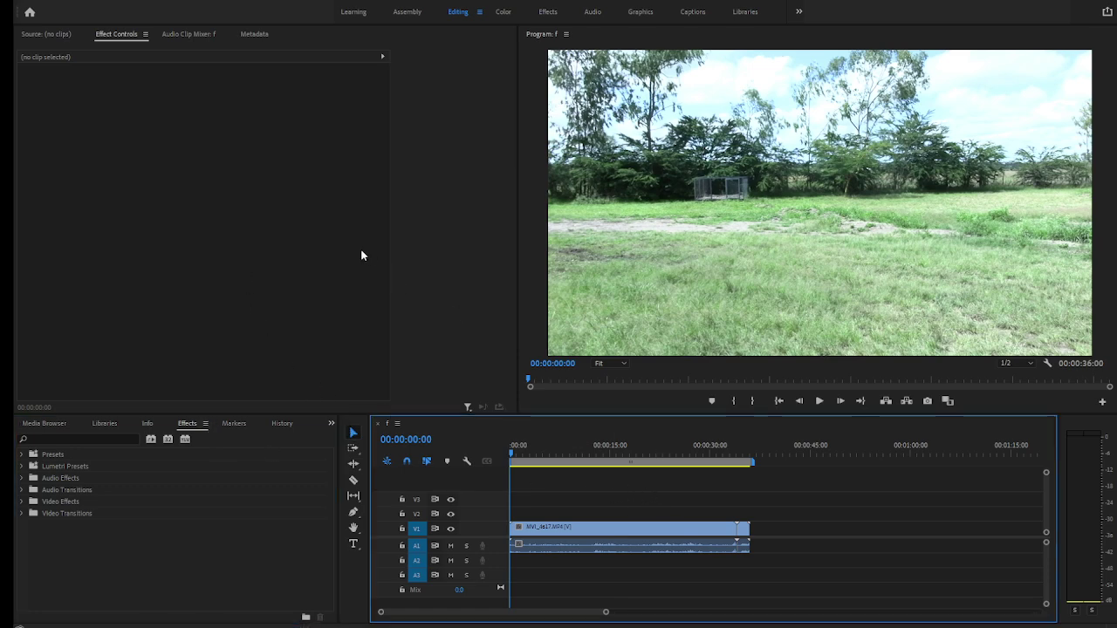
click(187, 424)
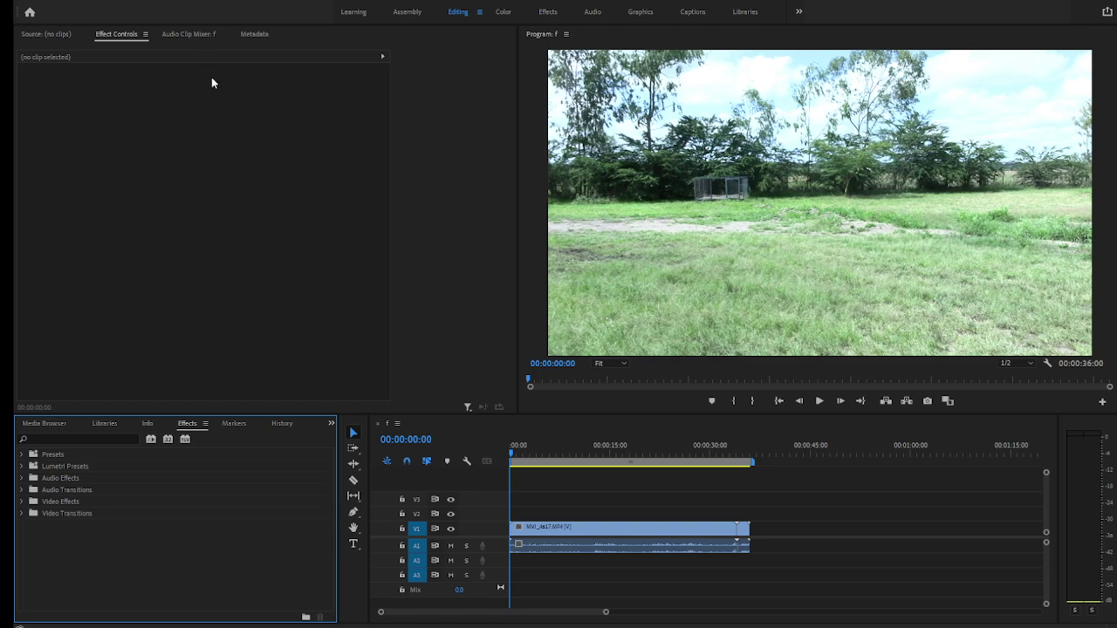
Step: Select the clip MVI_4617.MP4 in the timeline and view its Motion, Opacity and audio settings in Effect Controls
click(207, 154)
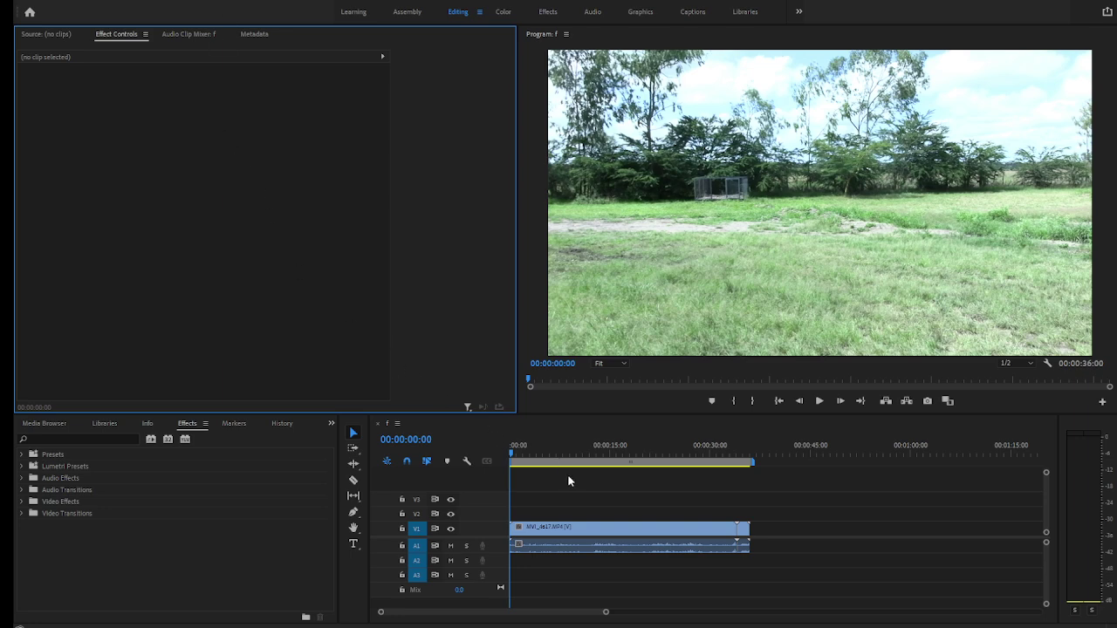
click(572, 513)
click(533, 541)
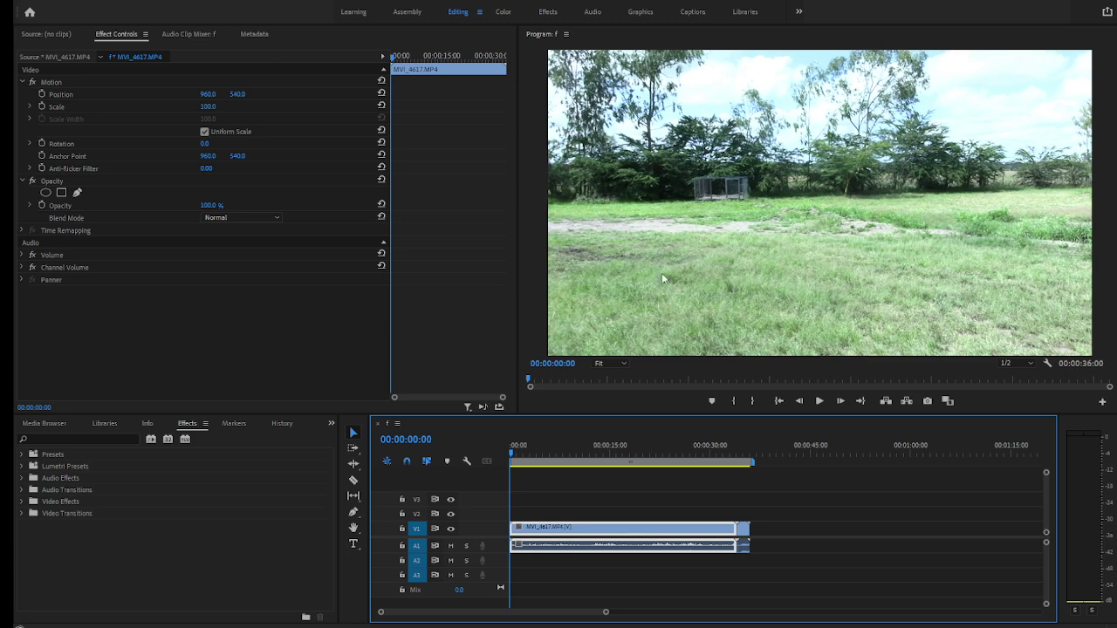
click(214, 160)
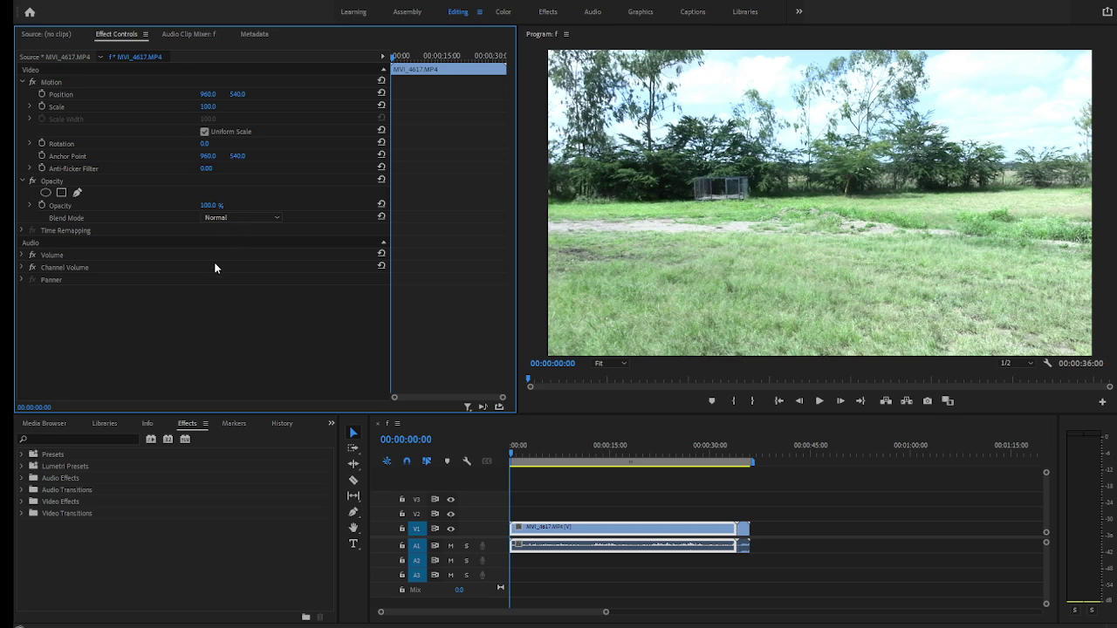
Step: Switch the focus to the libraries and reset the Editing workspace to its saved layout
key(ctrl+shift+period)
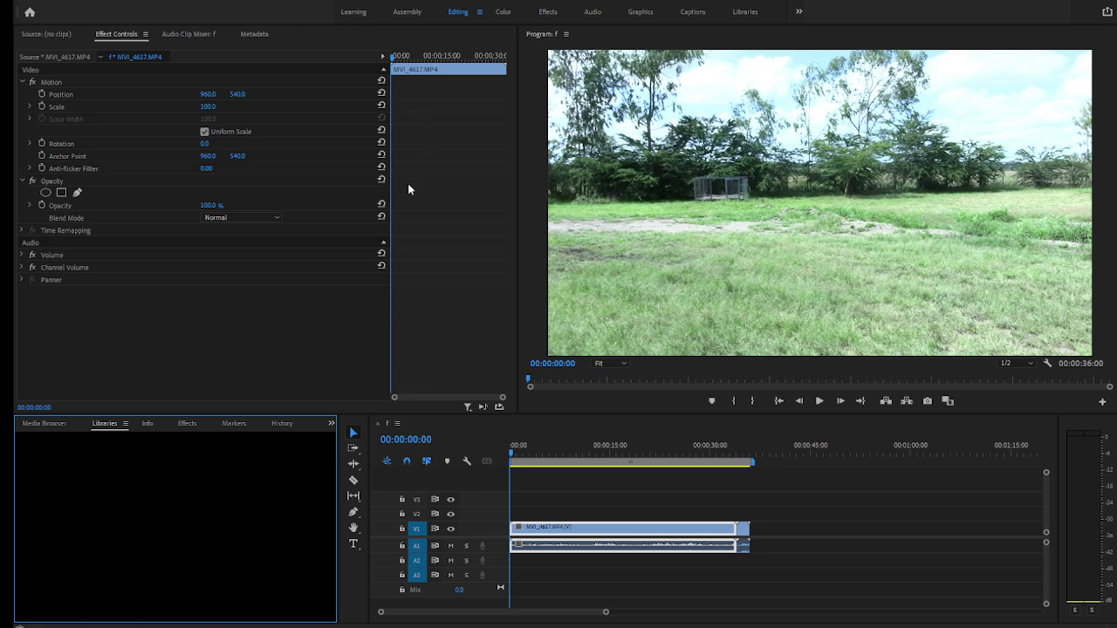
key(alt+shift+0)
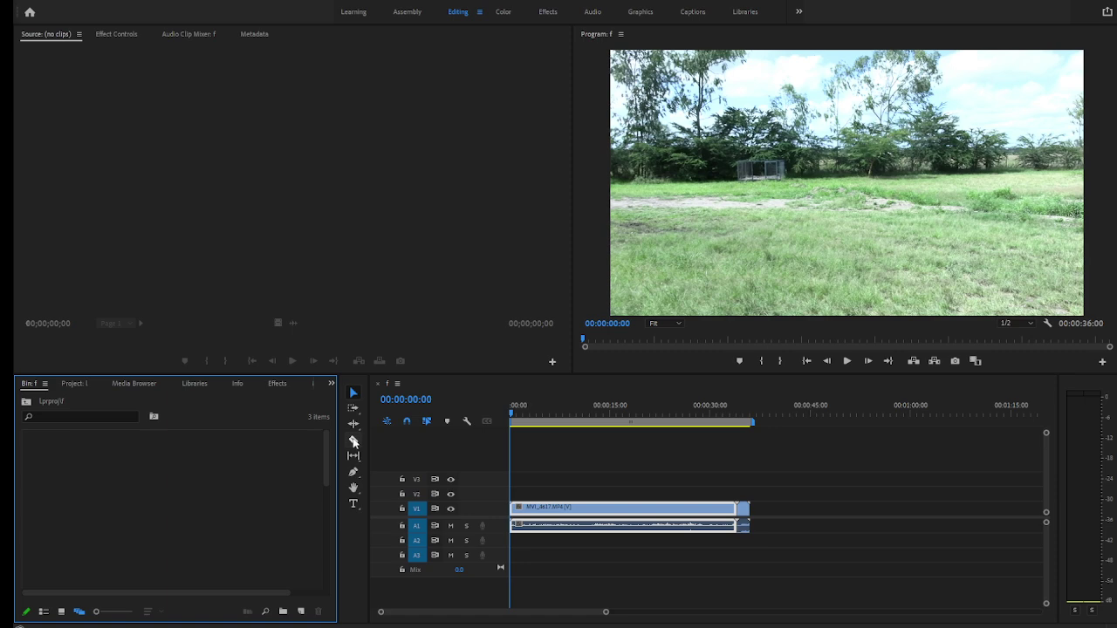
Step: Split the MVI_4617.MP4 clip with the Razor tool at about 6, 13, 18, 23 and 29 seconds, and return to the Selection tool
click(354, 441)
click(549, 507)
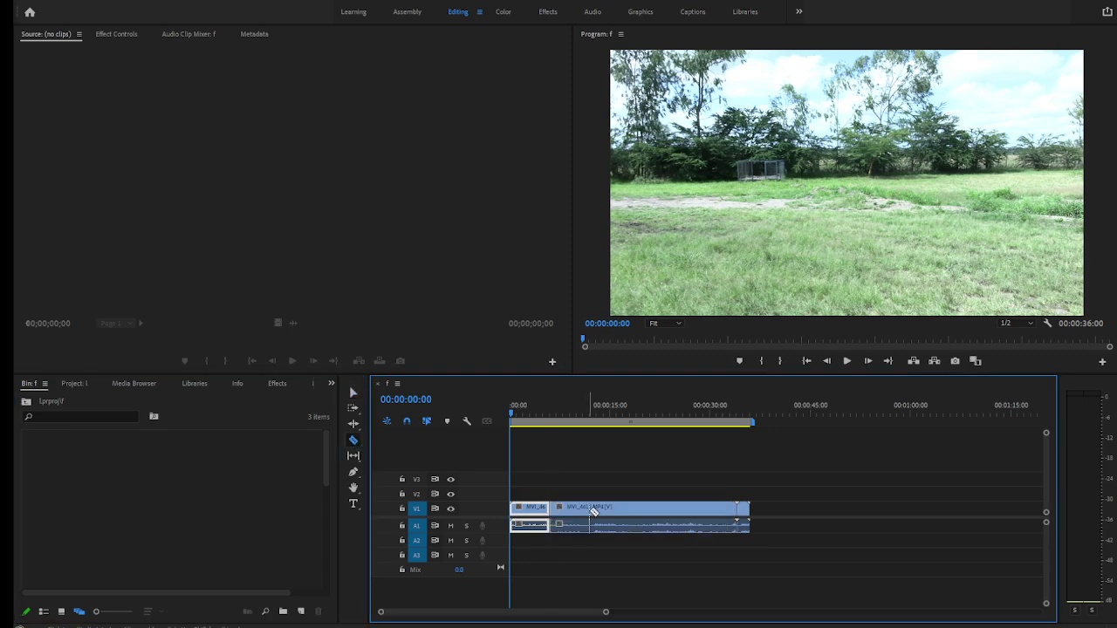
click(595, 508)
click(638, 508)
click(665, 508)
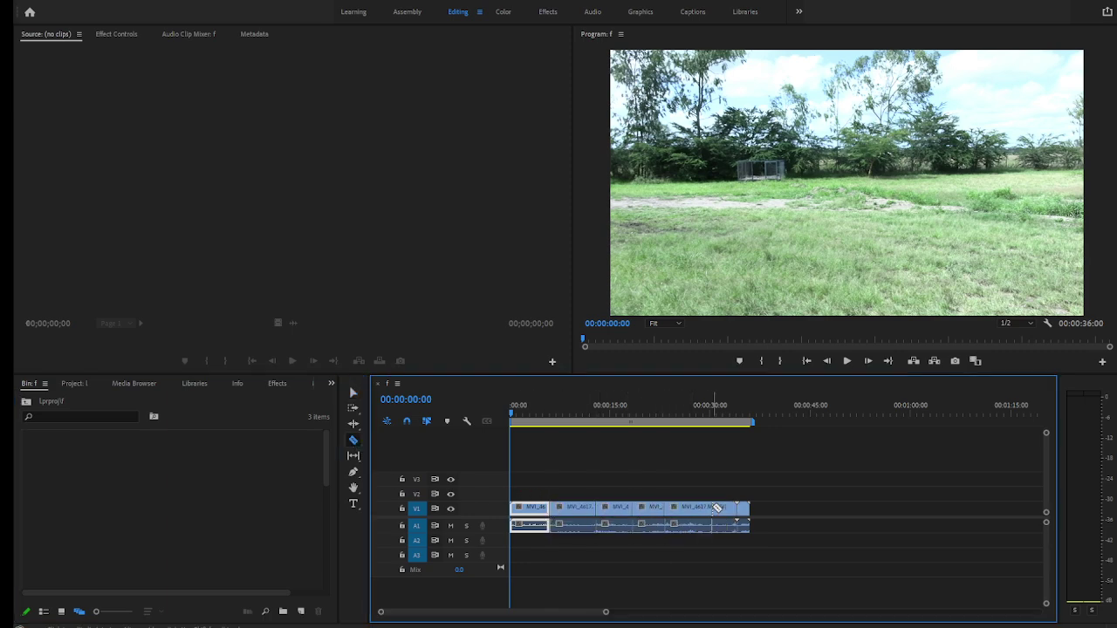
click(706, 508)
click(353, 394)
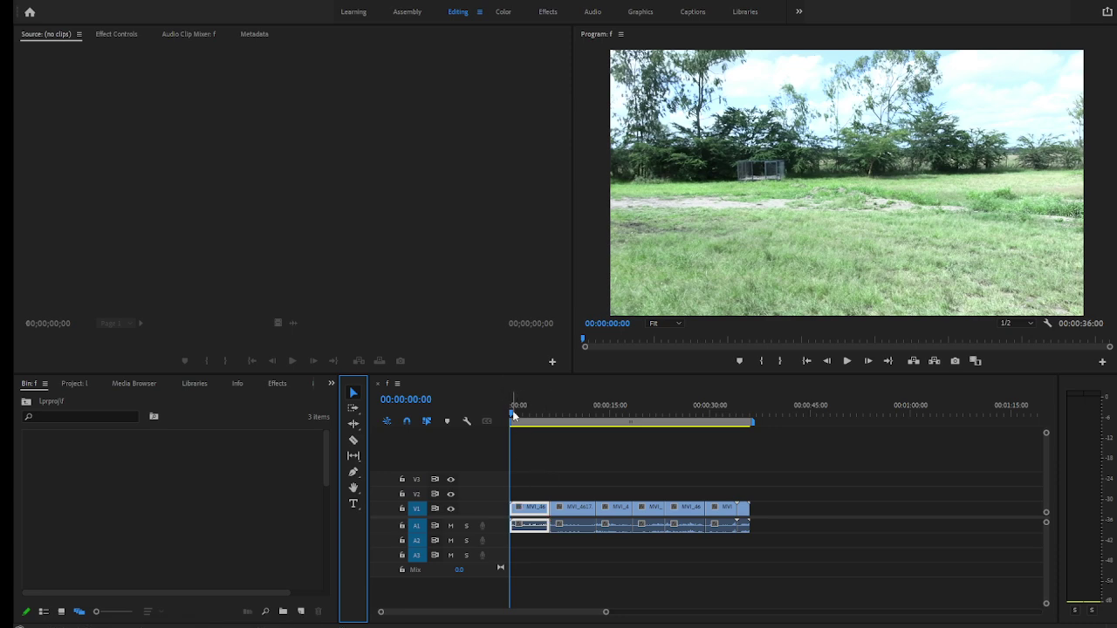
Step: Position the playhead at 00:00:09:25, cut the second piece there with the Razor tool, and return to the Selection tool
drag(513, 416, 572, 414)
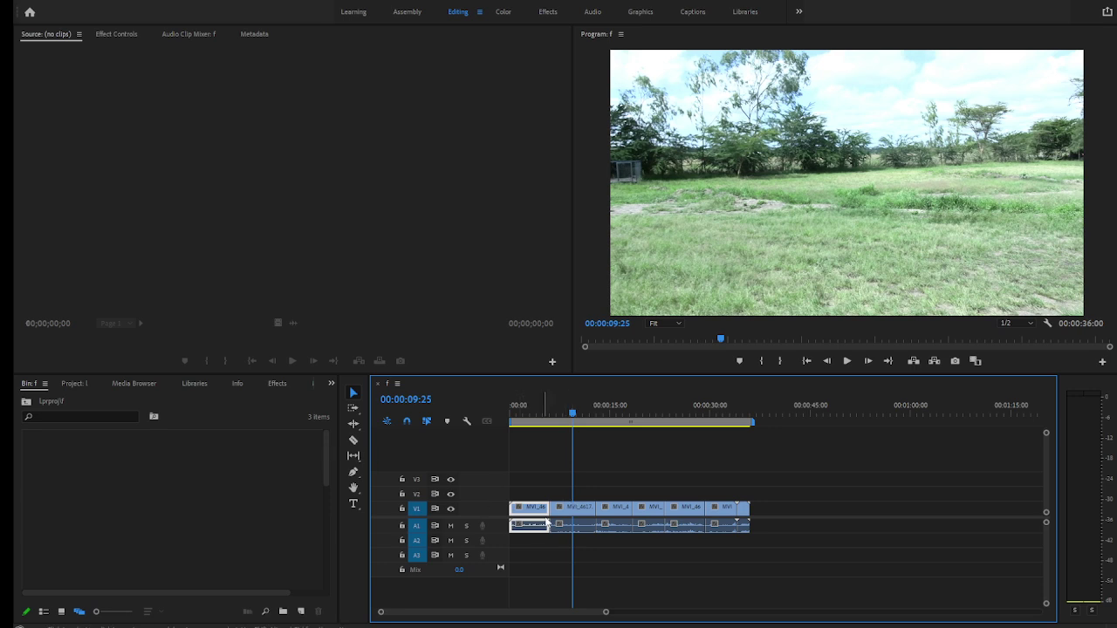
click(354, 440)
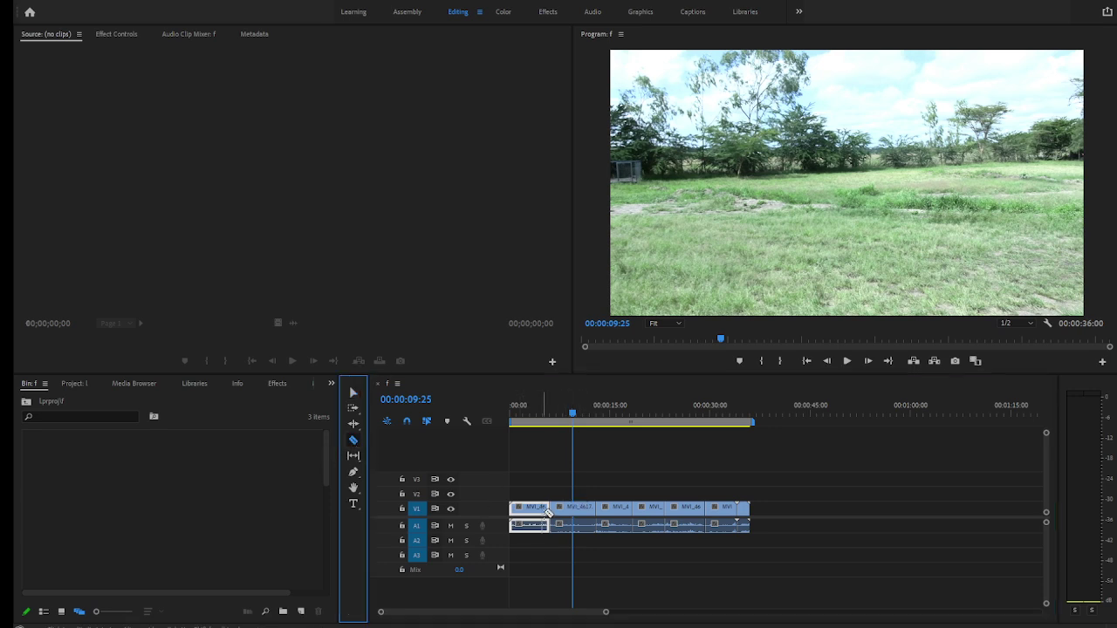
click(573, 512)
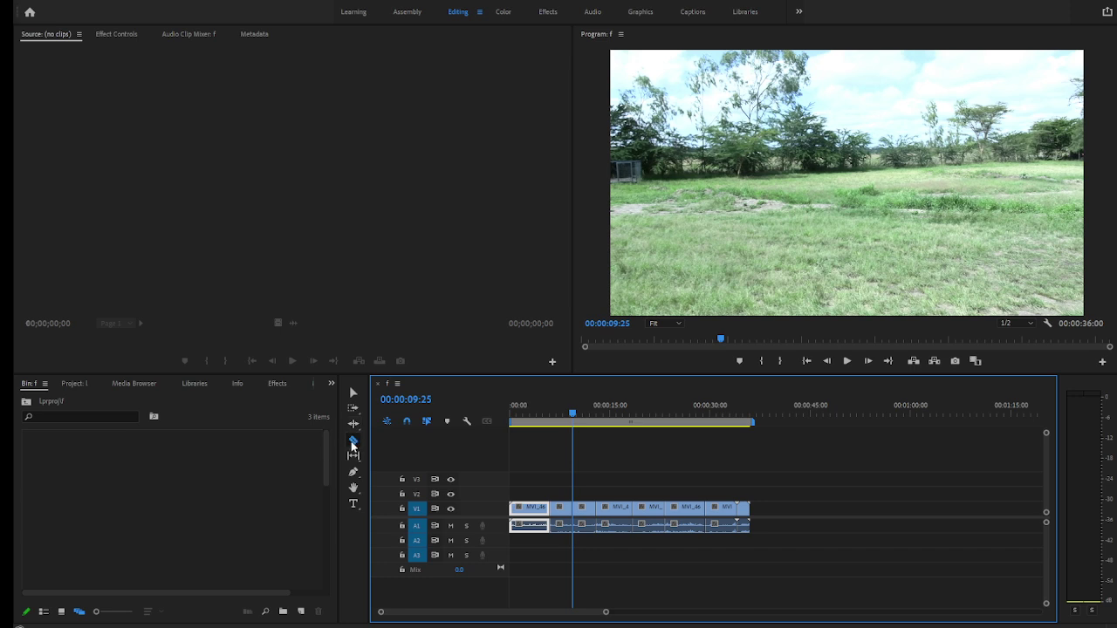
click(353, 395)
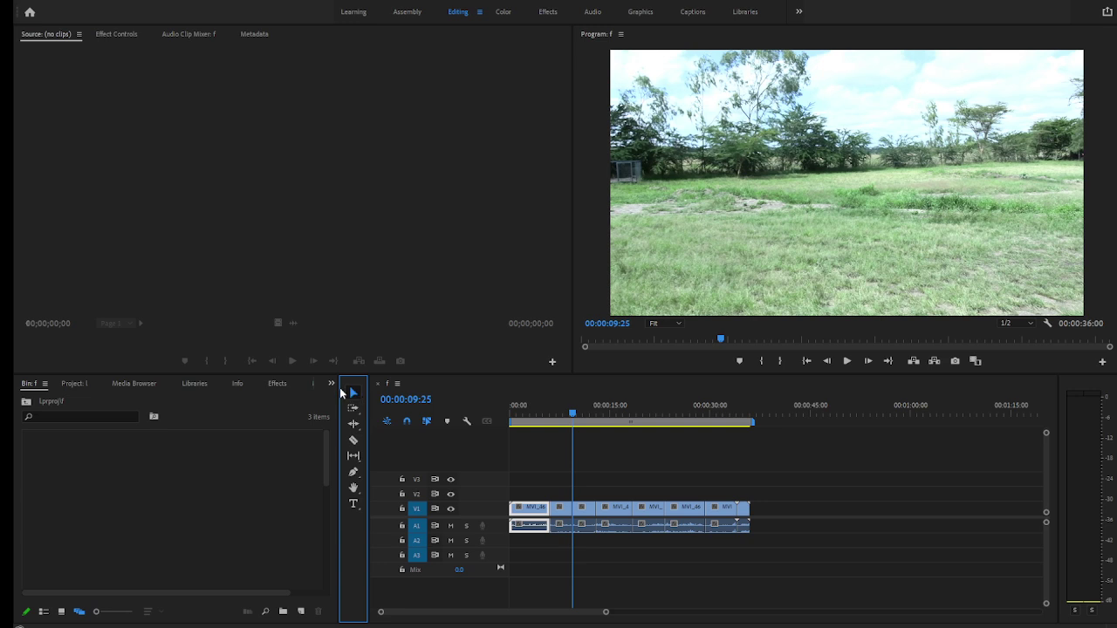
click(353, 443)
key(v)
Step: Select several of the cut pieces individually to check that they are separate, and position the playhead at 00:00:16:19
click(651, 511)
click(721, 510)
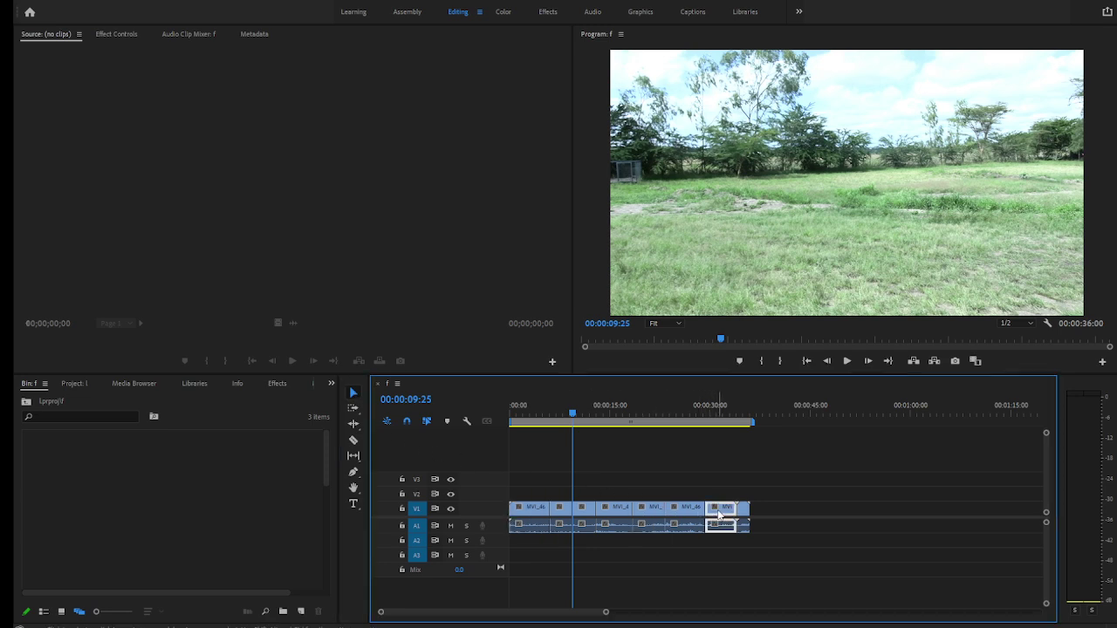
click(621, 512)
click(653, 513)
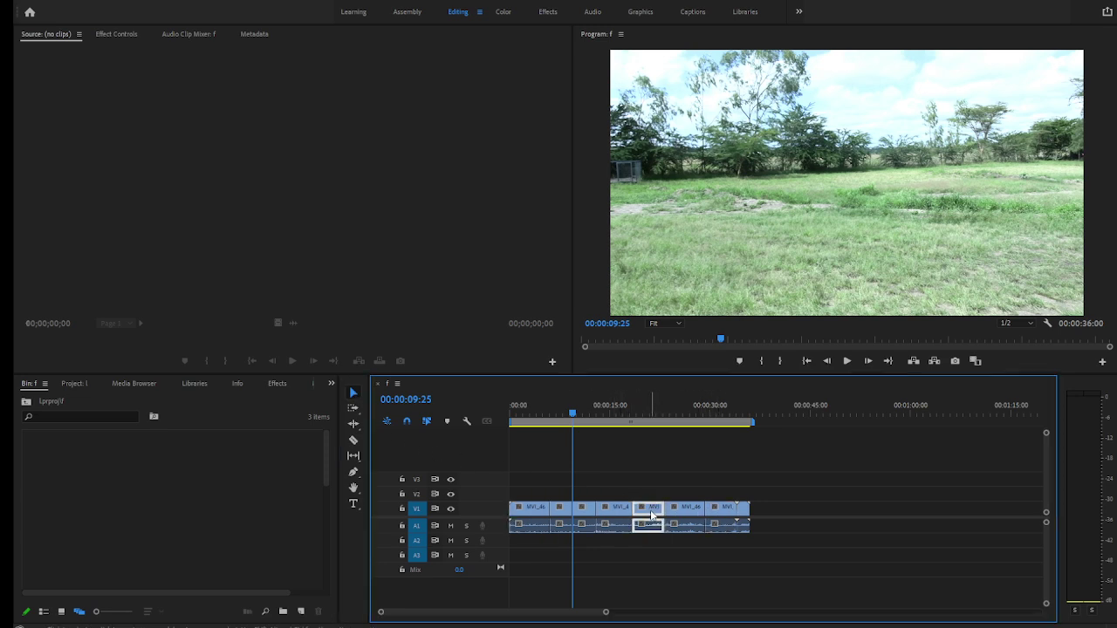
click(688, 518)
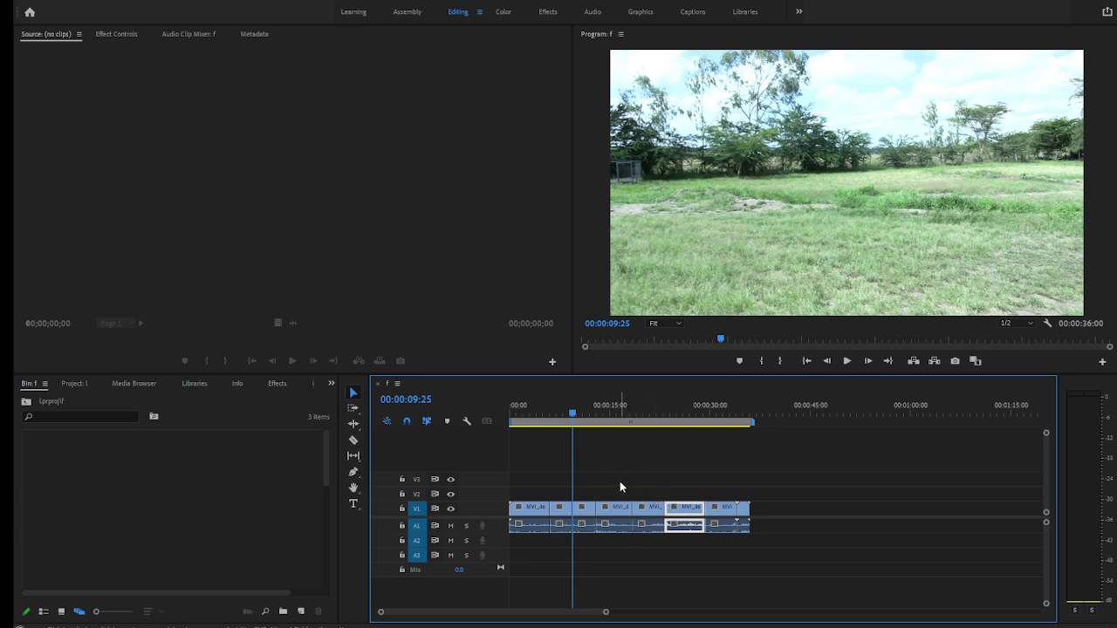
click(619, 407)
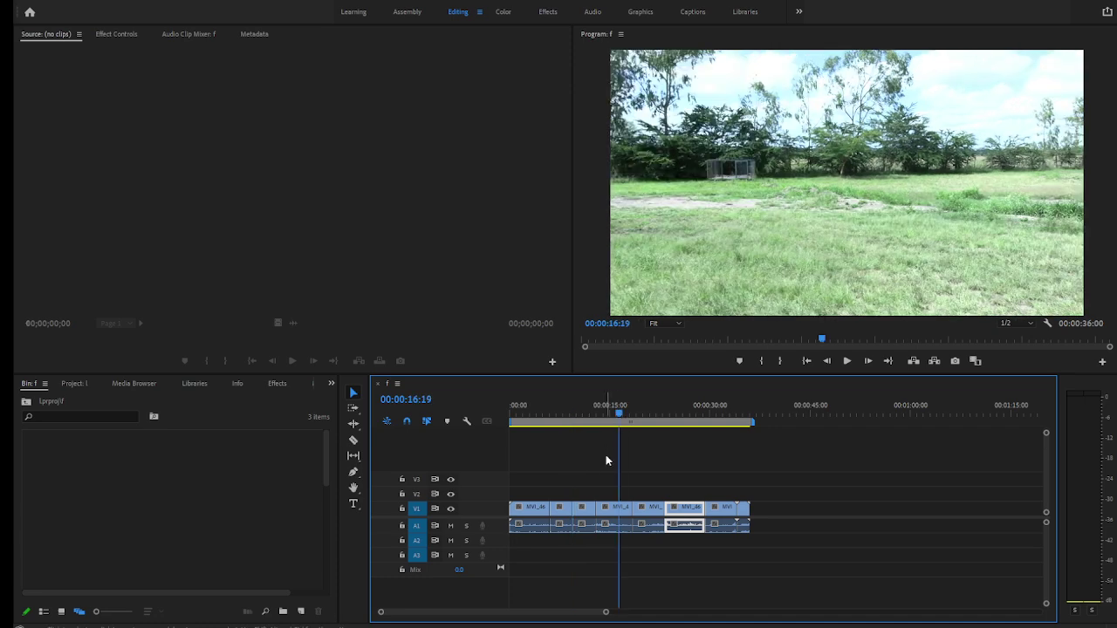
Step: Delete the fourth piece under the playhead and close the gap it leaves on the tracks
click(605, 514)
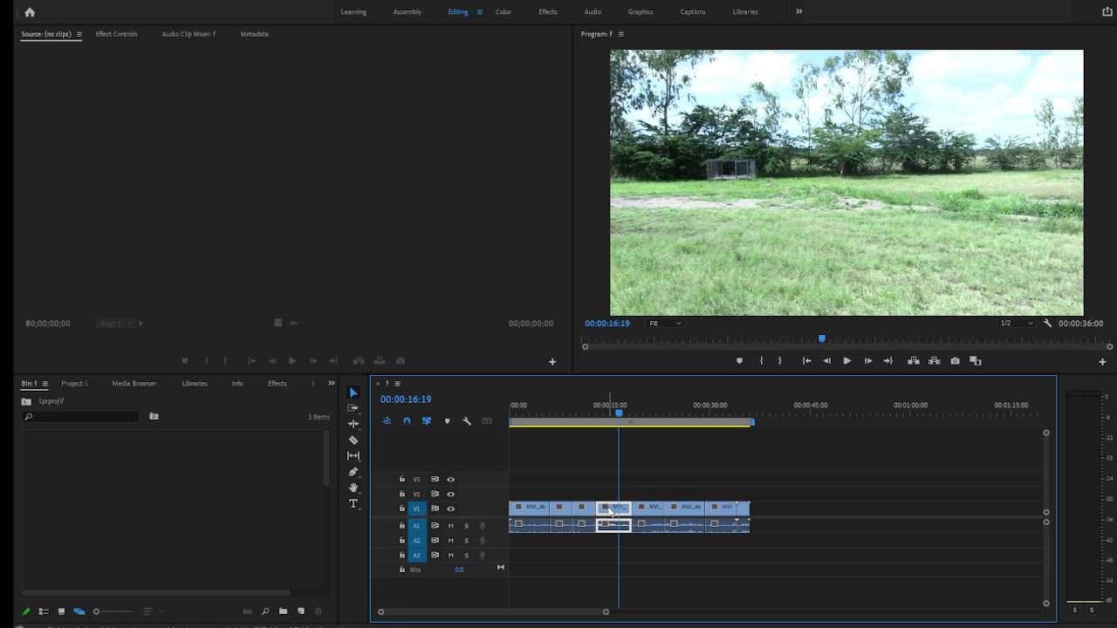
key(Delete)
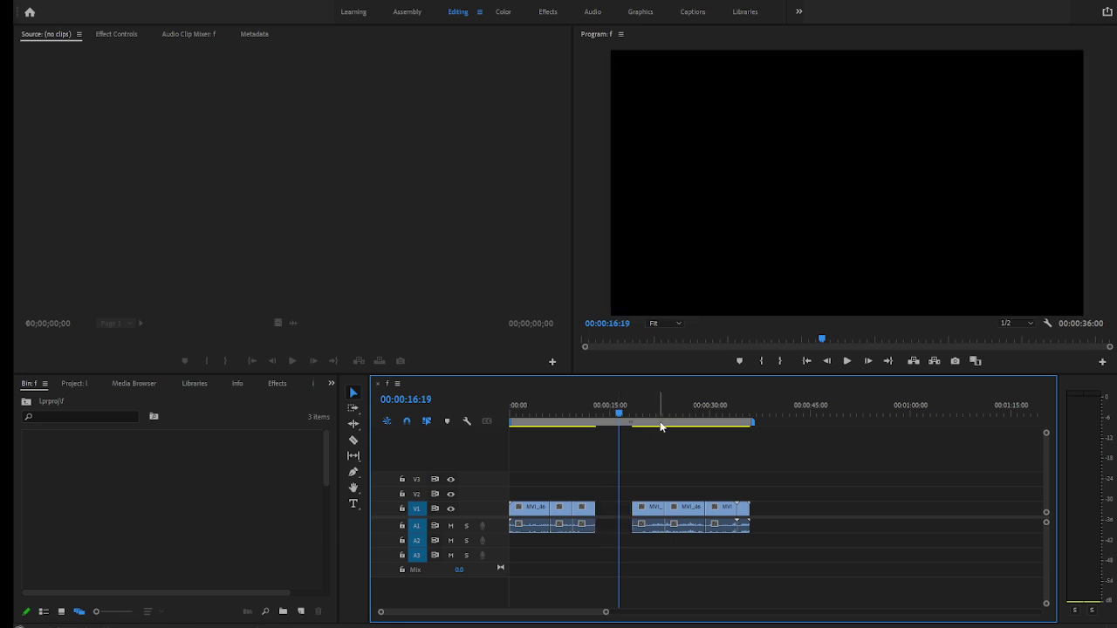
click(668, 423)
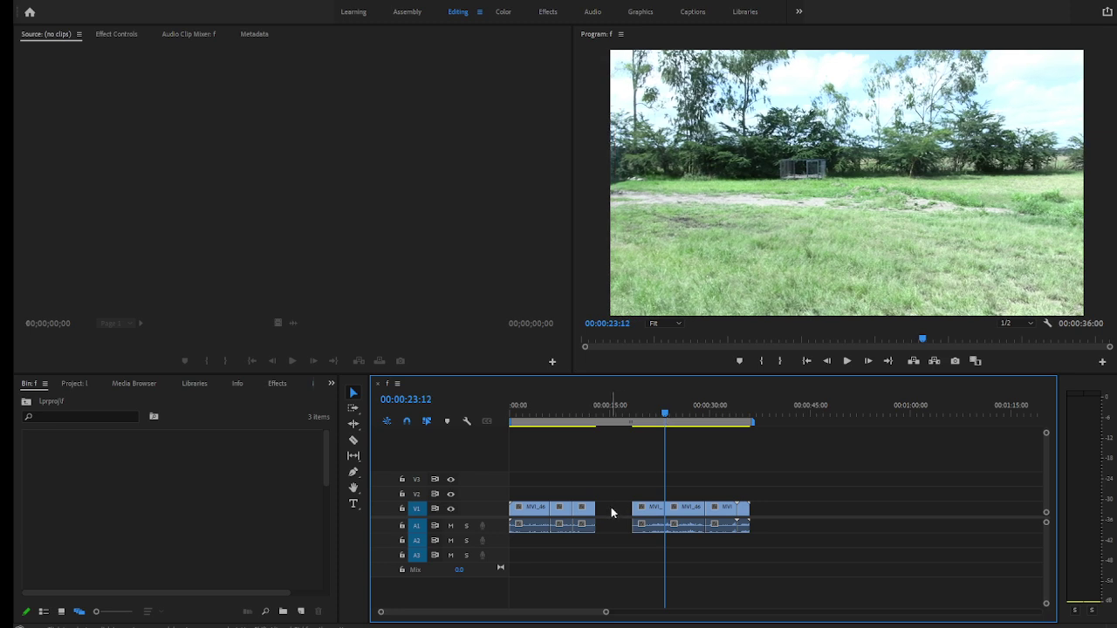
click(612, 515)
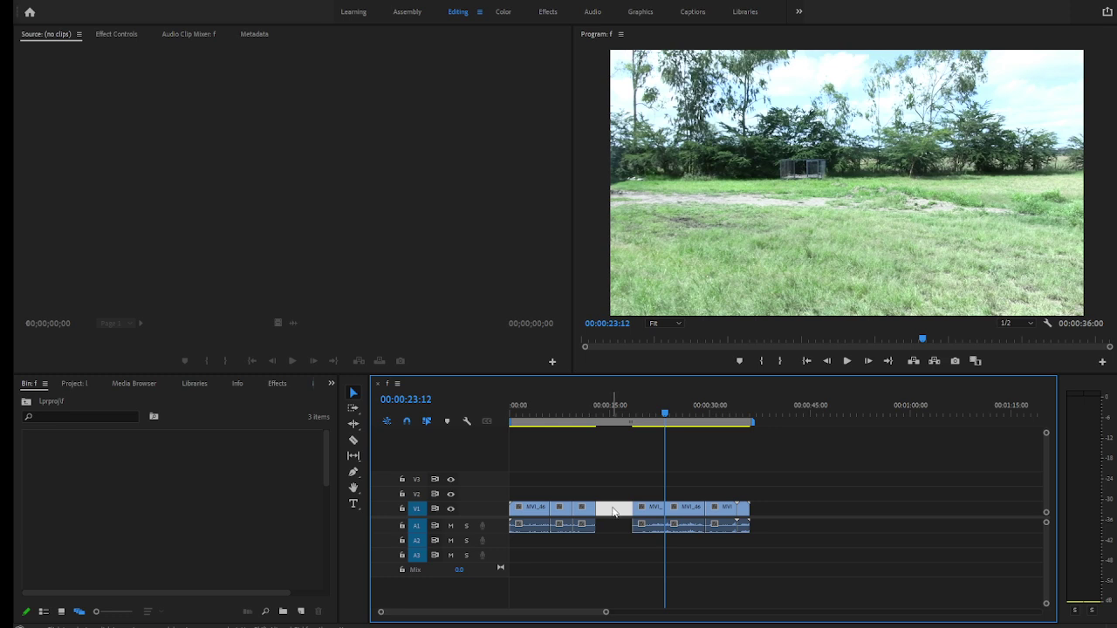
key(Delete)
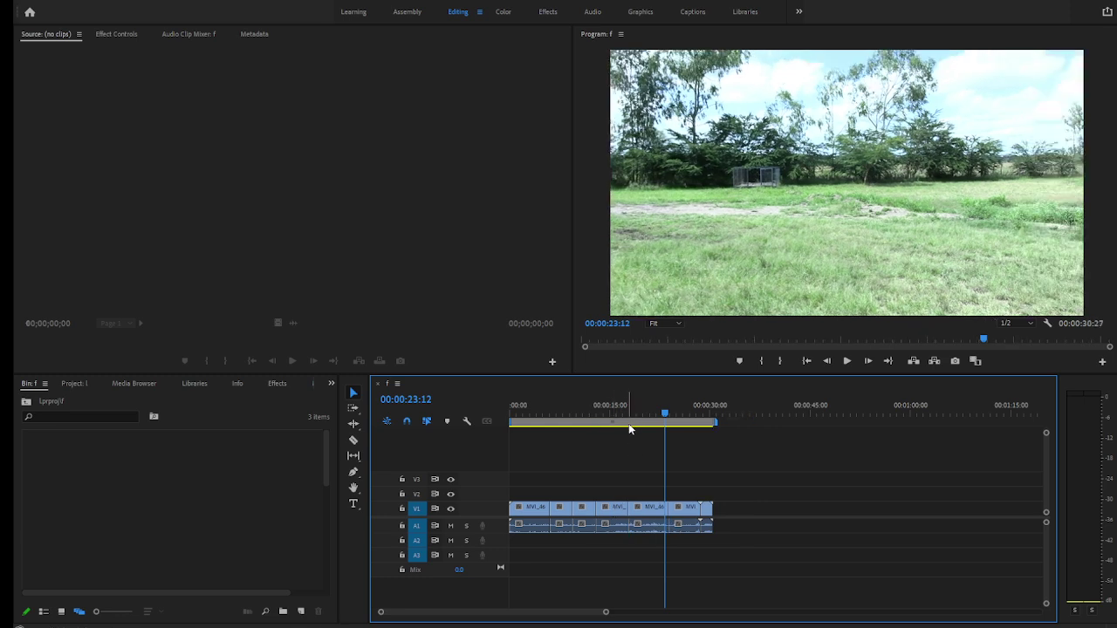
Step: Move the fifth piece with its audio to the start of the sequence on tracks V2 and A2
click(610, 514)
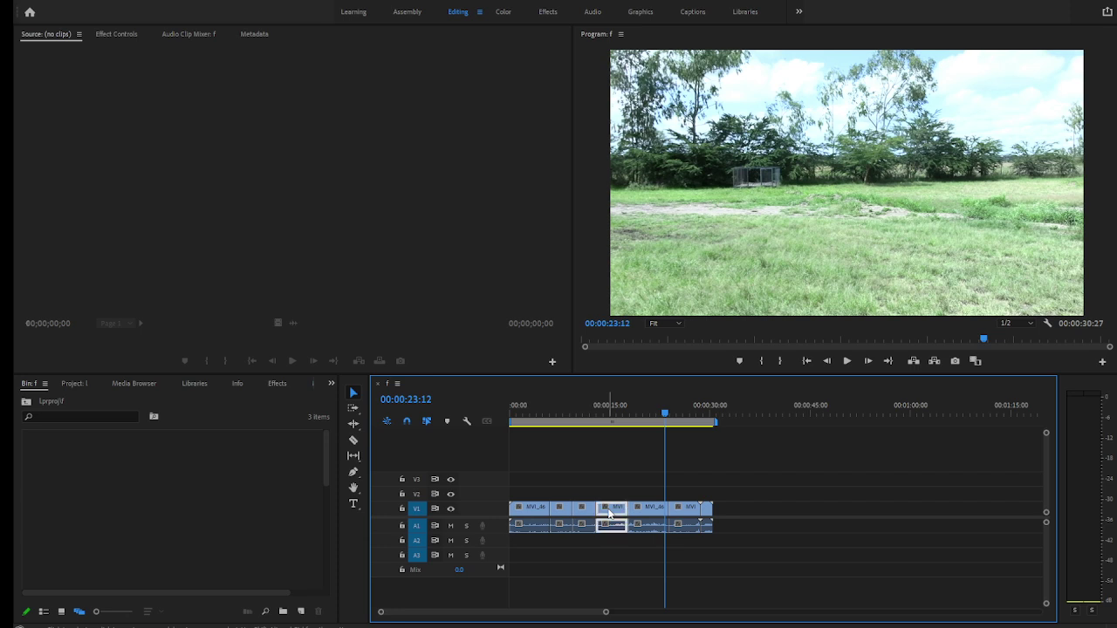
click(642, 515)
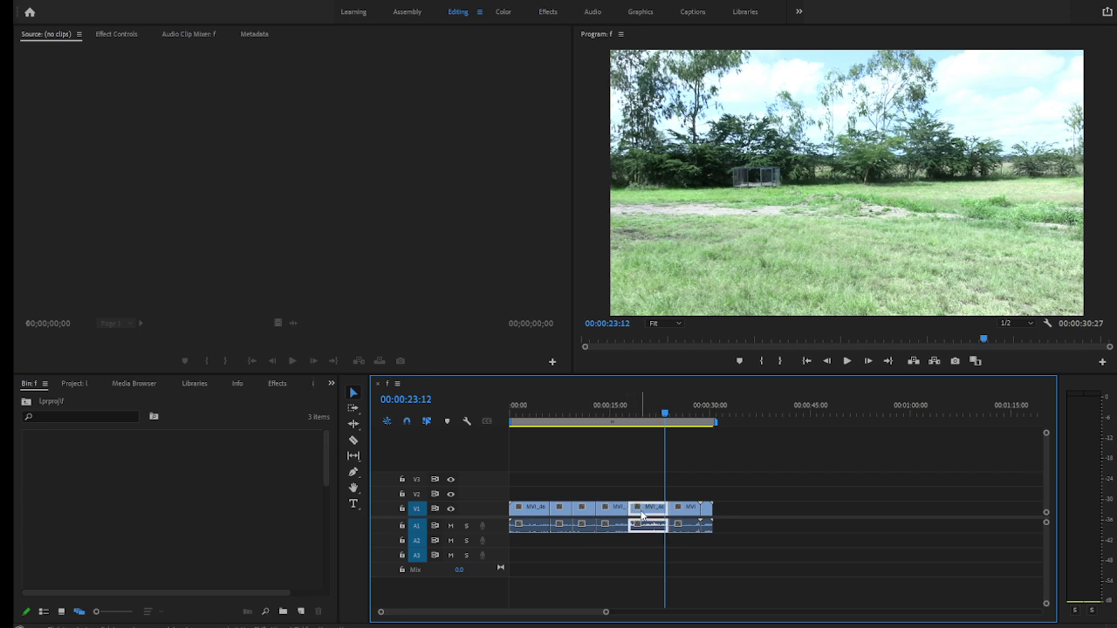
drag(717, 515, 532, 493)
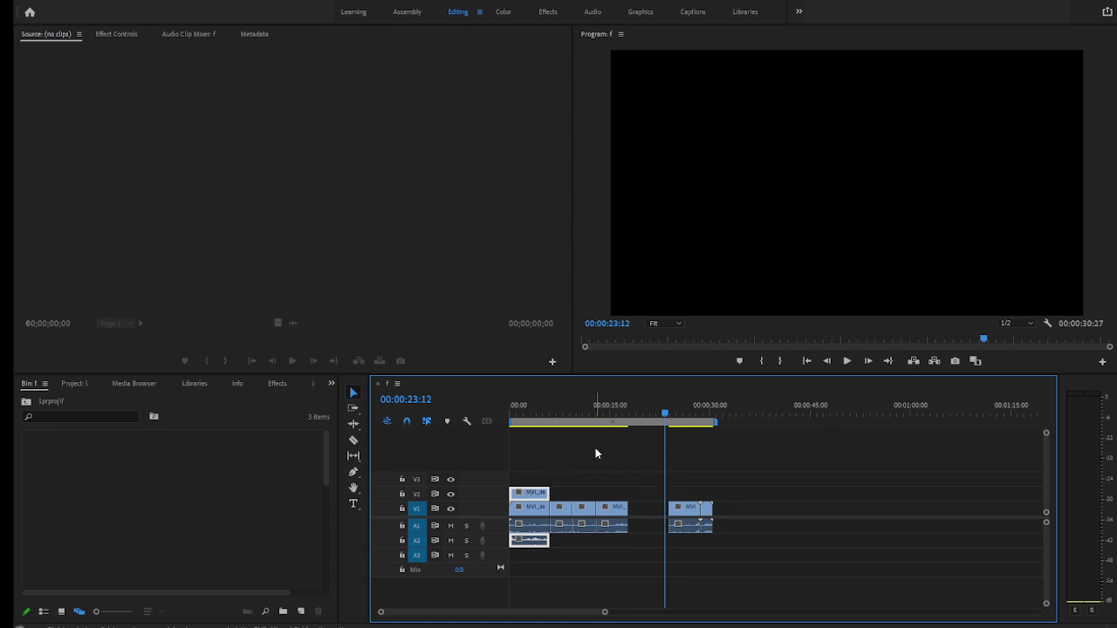
Step: View the Effect Controls settings of the fourth piece at 00:00:15:38 and of the piece after the gap
click(616, 419)
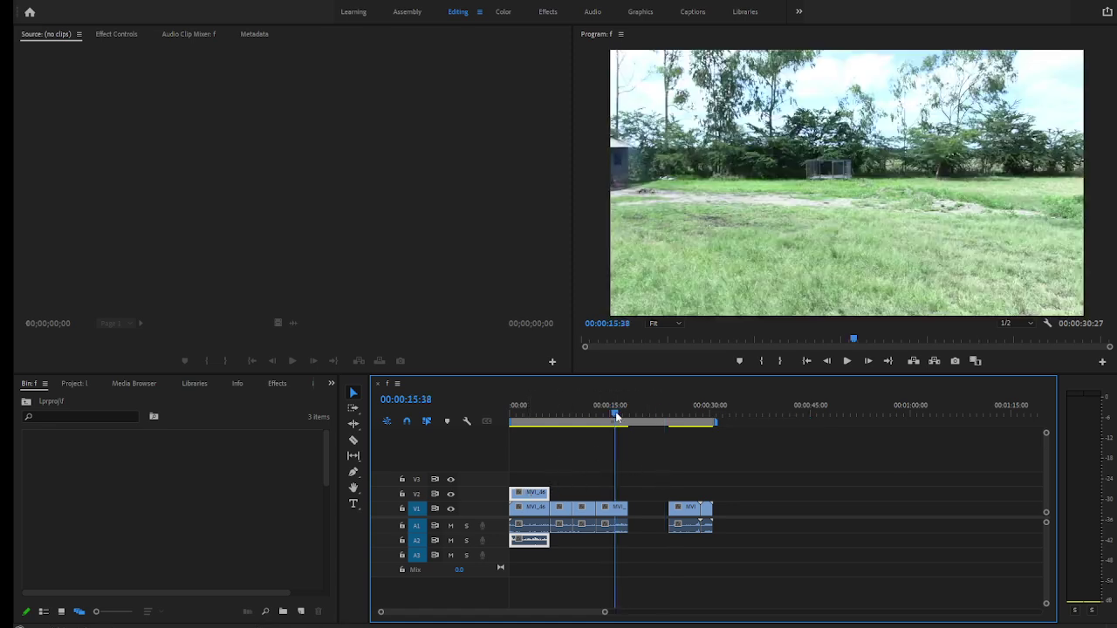
click(608, 513)
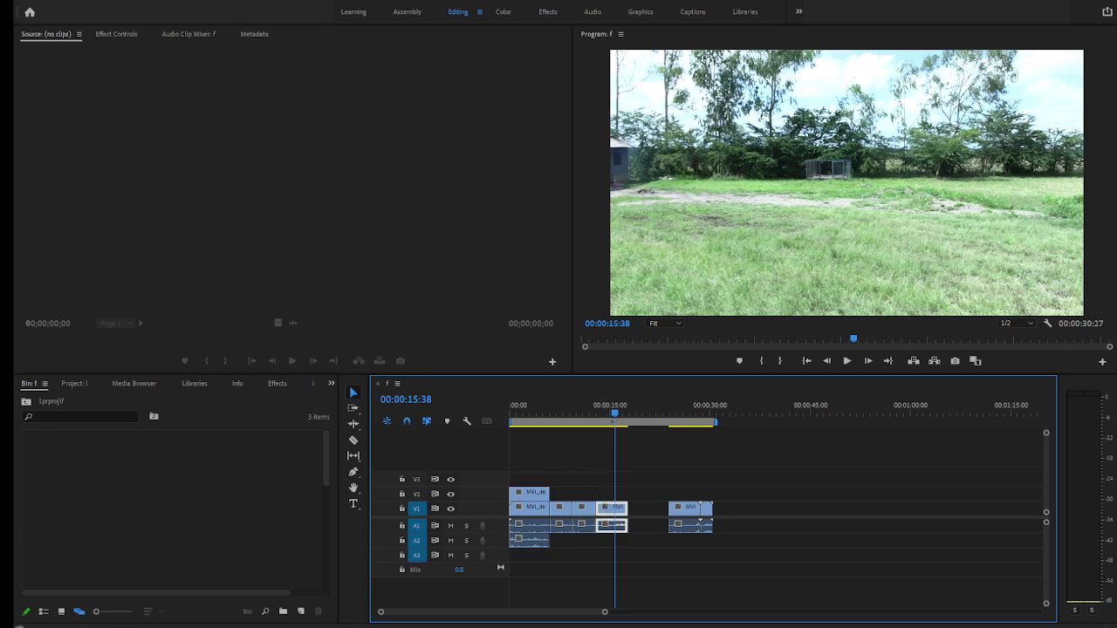
click(127, 34)
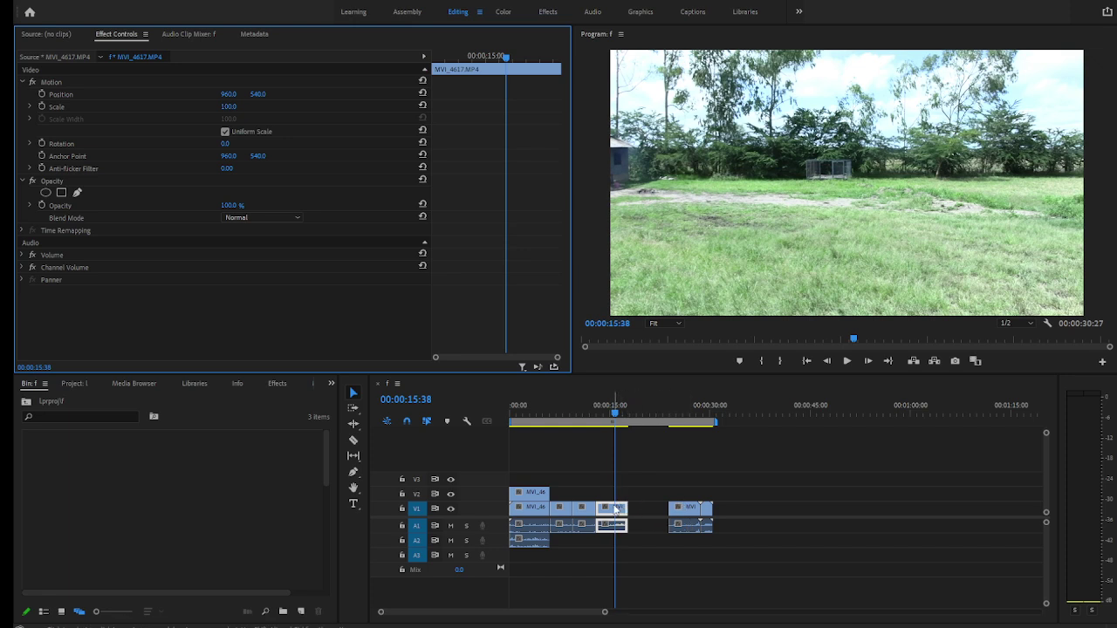
click(689, 517)
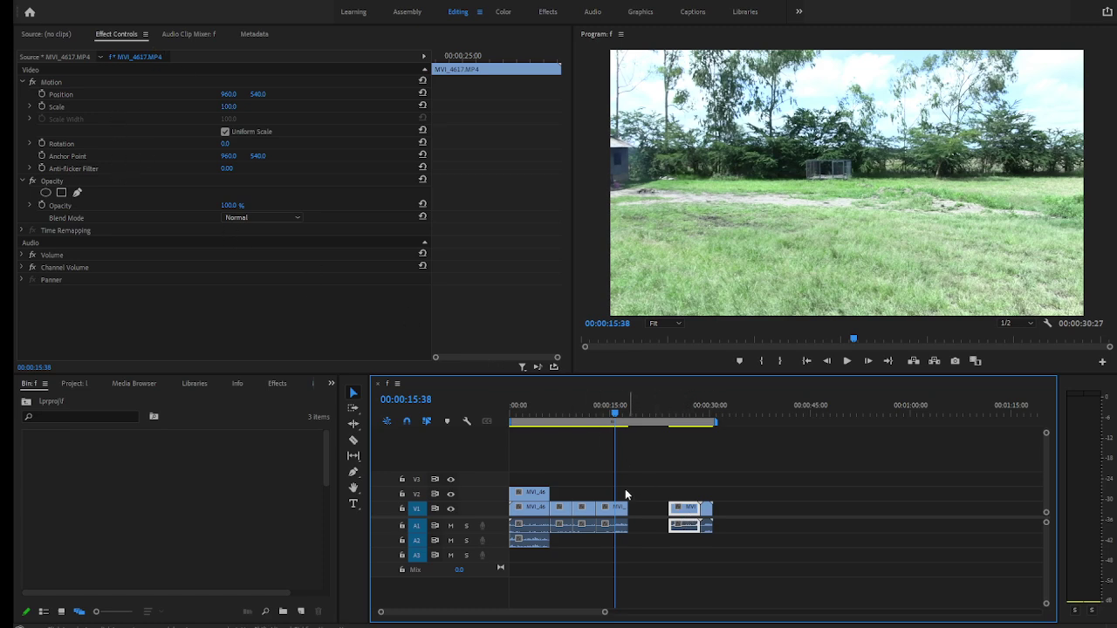
Step: Position the playhead at 00:00:11:18, move the piece from V2 back into the gap on V1, and deselect it
click(587, 403)
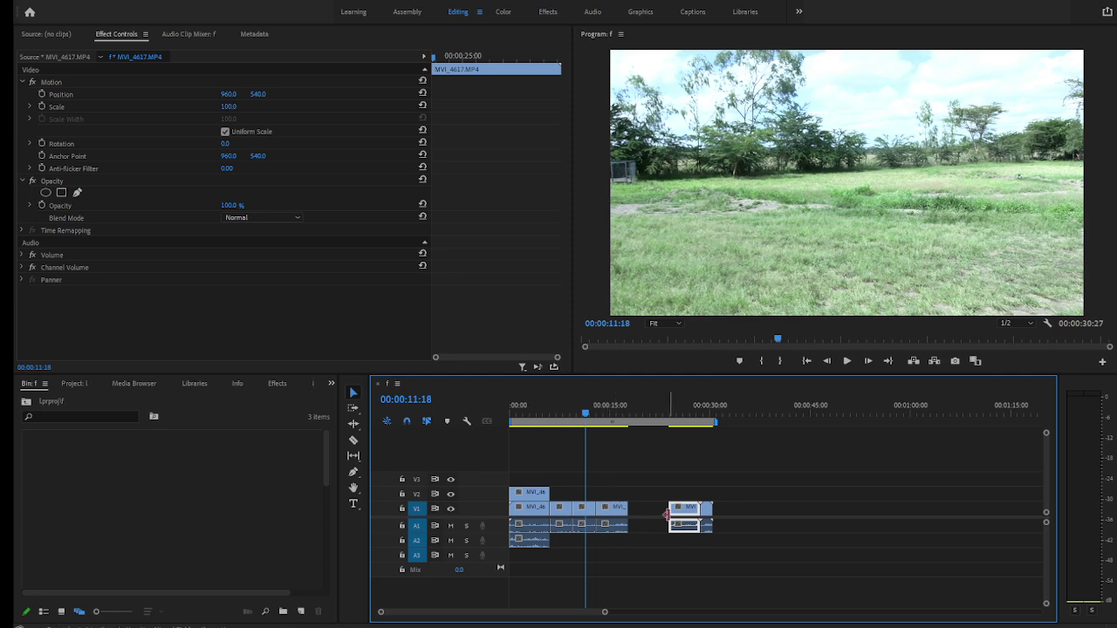
drag(531, 495, 648, 508)
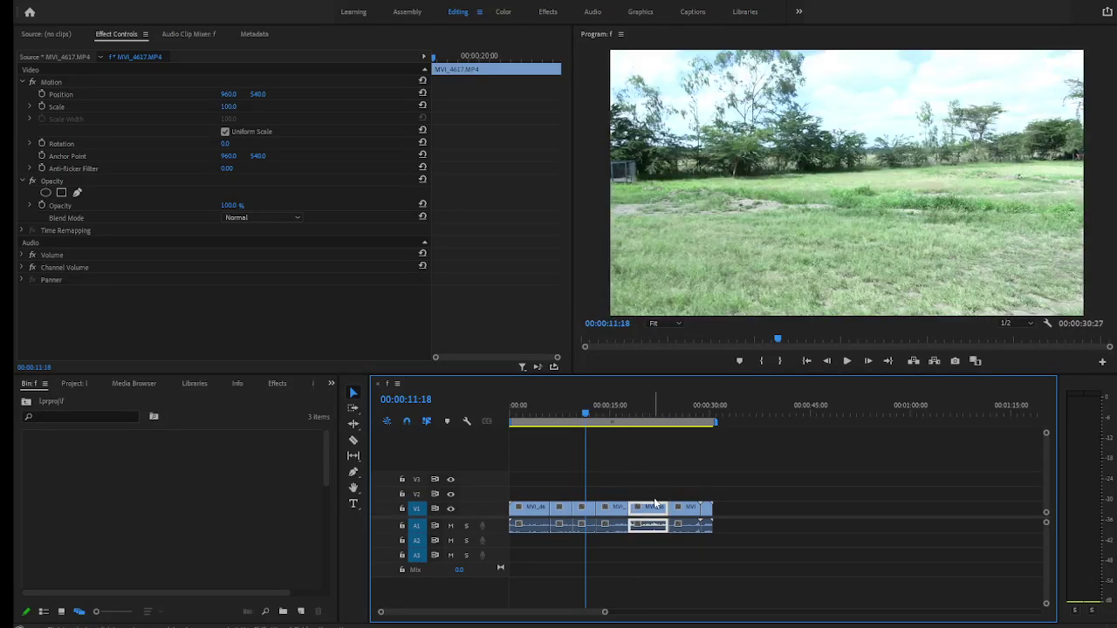
click(665, 493)
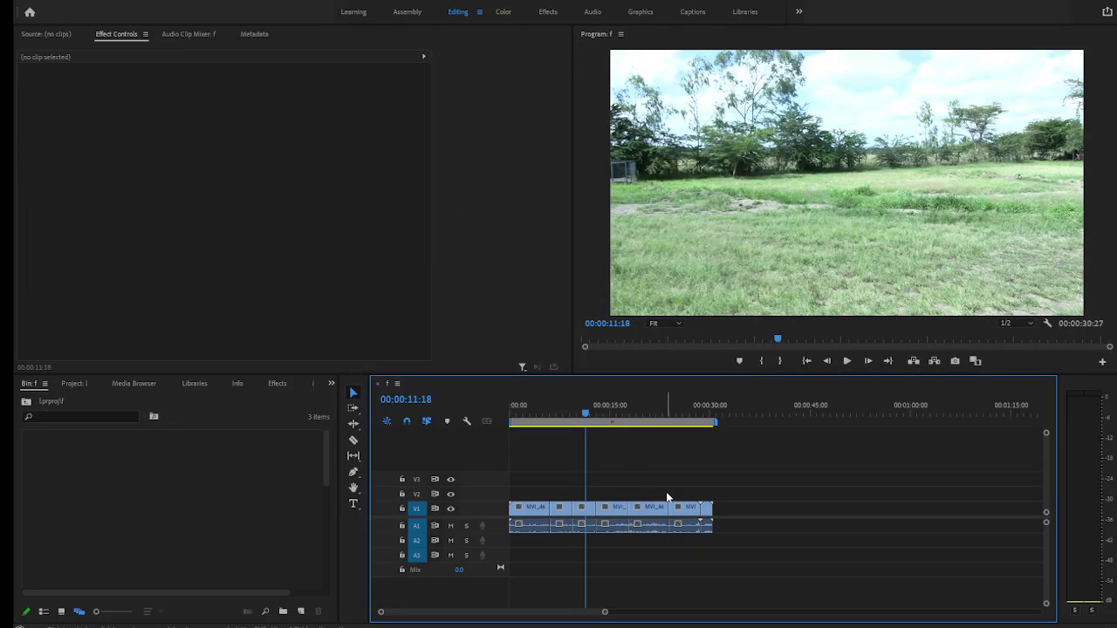
Step: Using Track Select Forward, shift the third piece onward about 17 seconds later, and move the fourth onward back about 11 seconds over the third
click(352, 410)
click(654, 397)
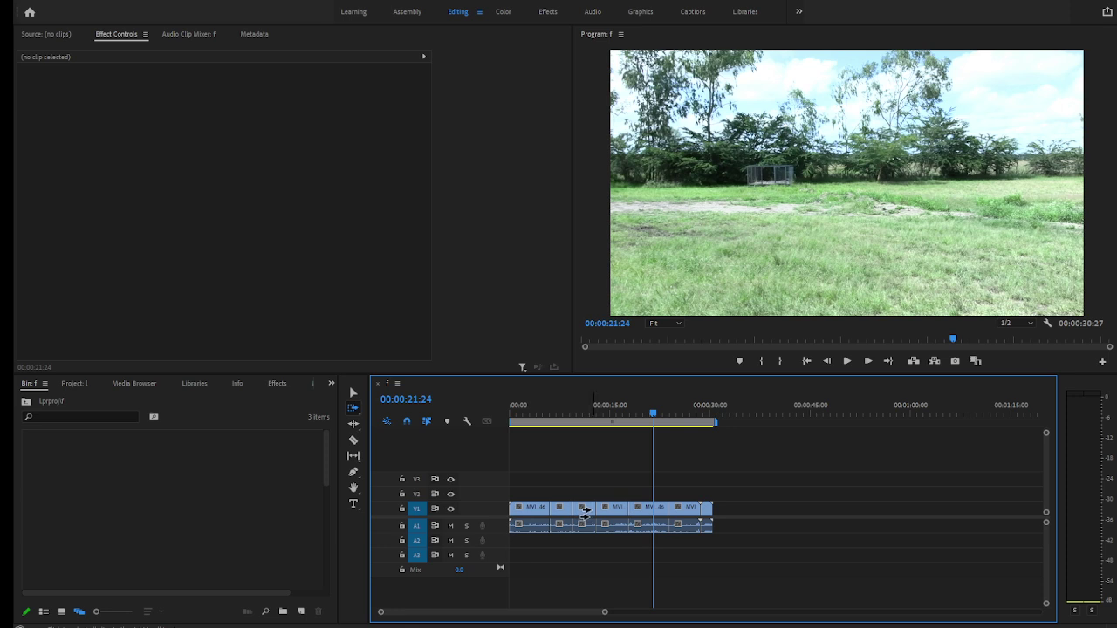
click(585, 510)
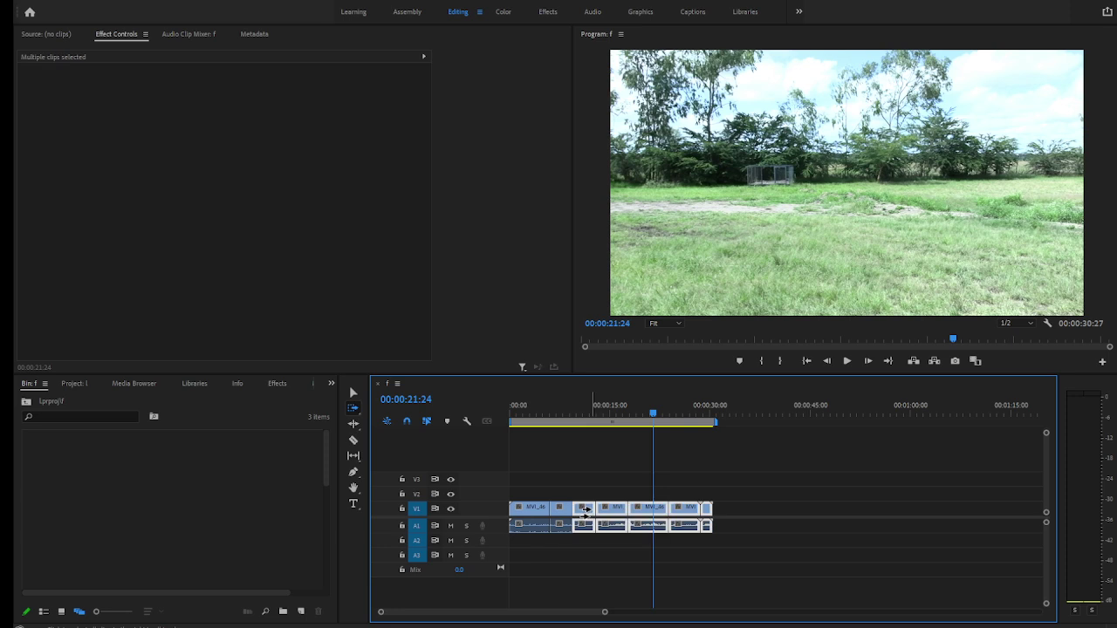
drag(585, 510, 681, 512)
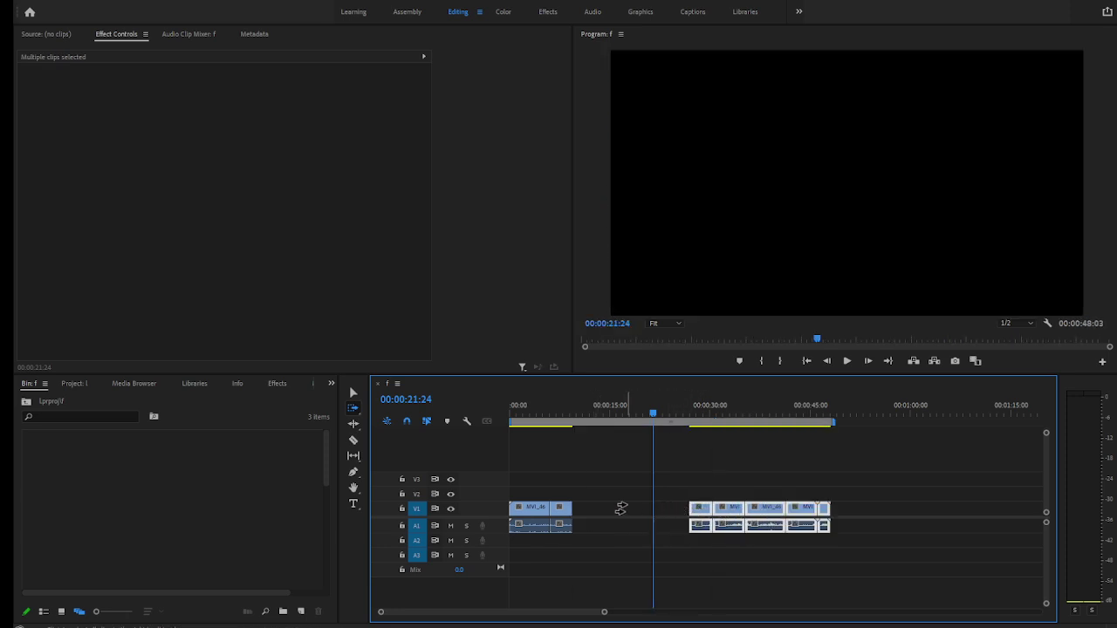
drag(714, 512, 662, 521)
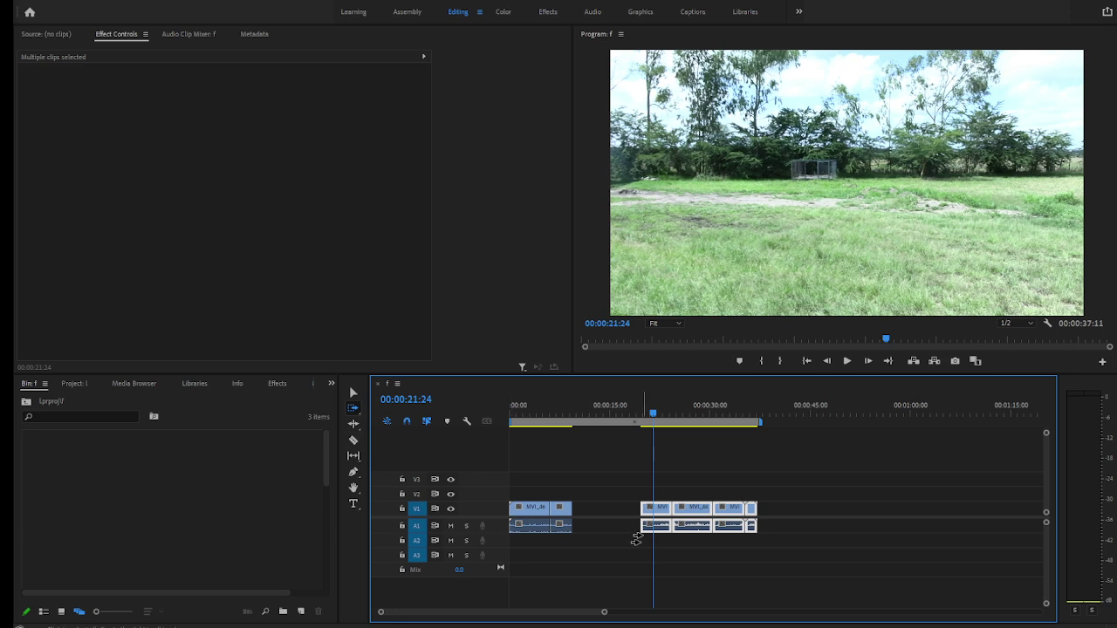
Step: Return to the Selection tool and close the gap after the second piece
click(355, 396)
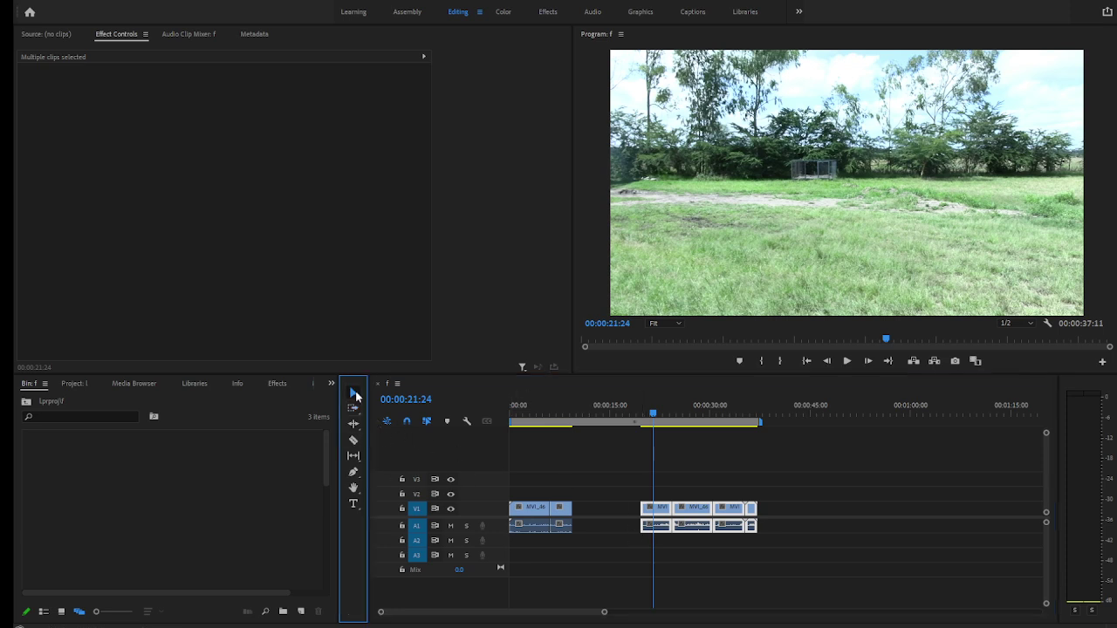
click(609, 509)
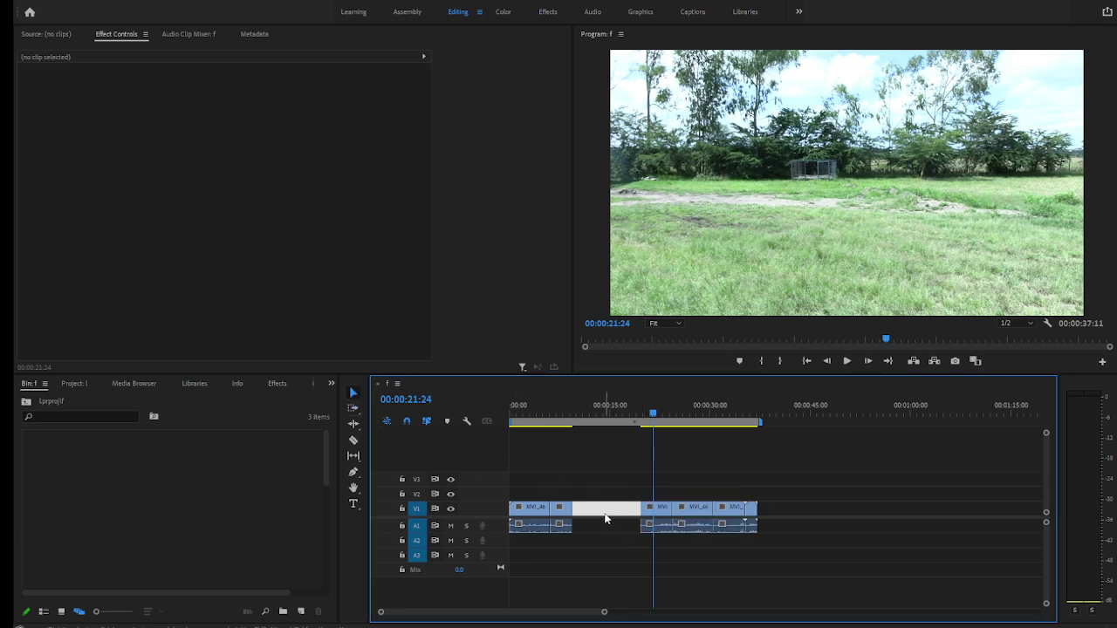
key(Delete)
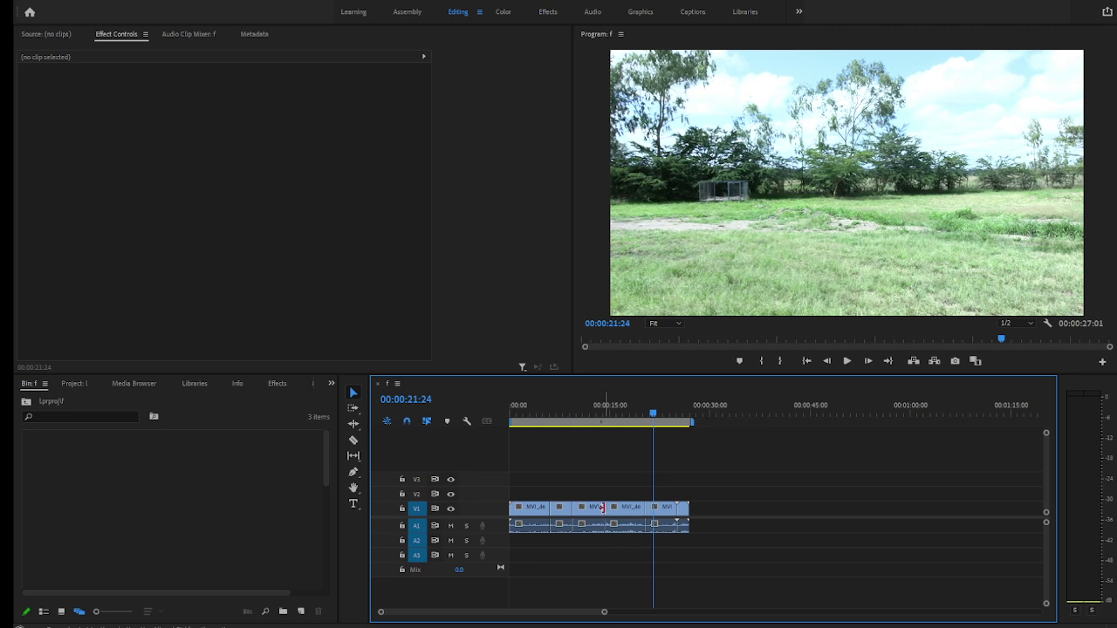
Step: Open the fourth piece in the Source Monitor and move it along V1 to about 00:00:57:46
click(353, 425)
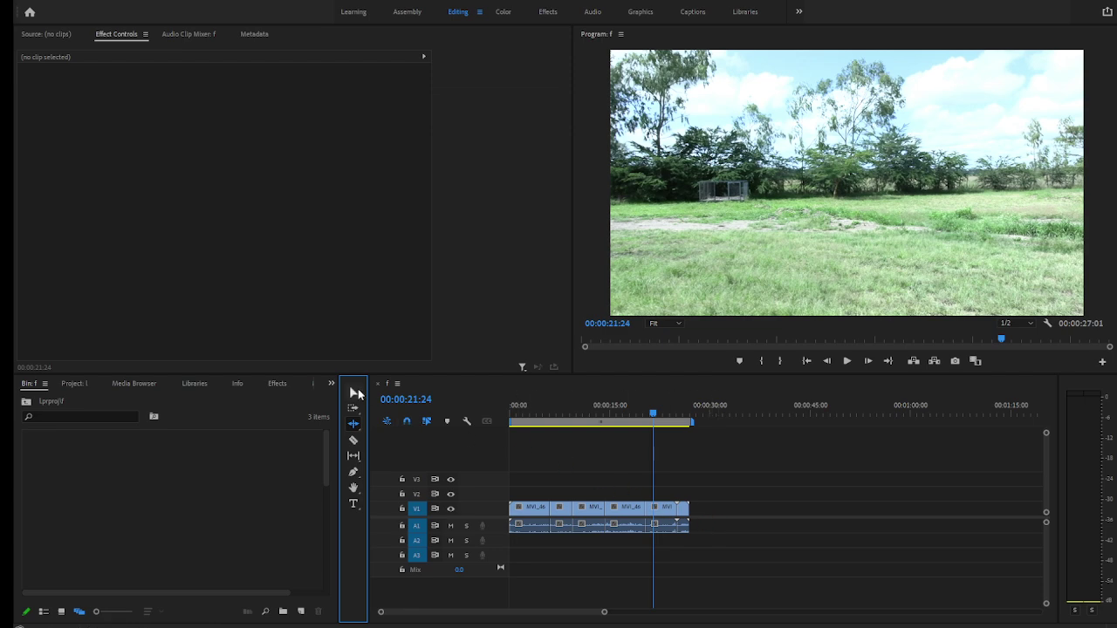
click(356, 393)
click(625, 507)
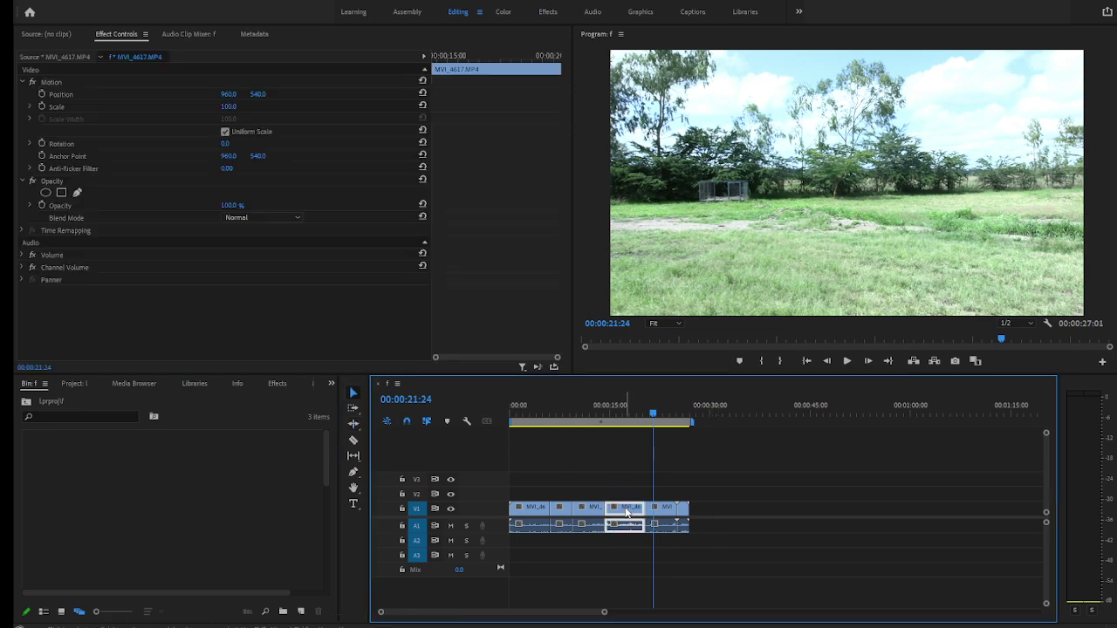
double_click(625, 511)
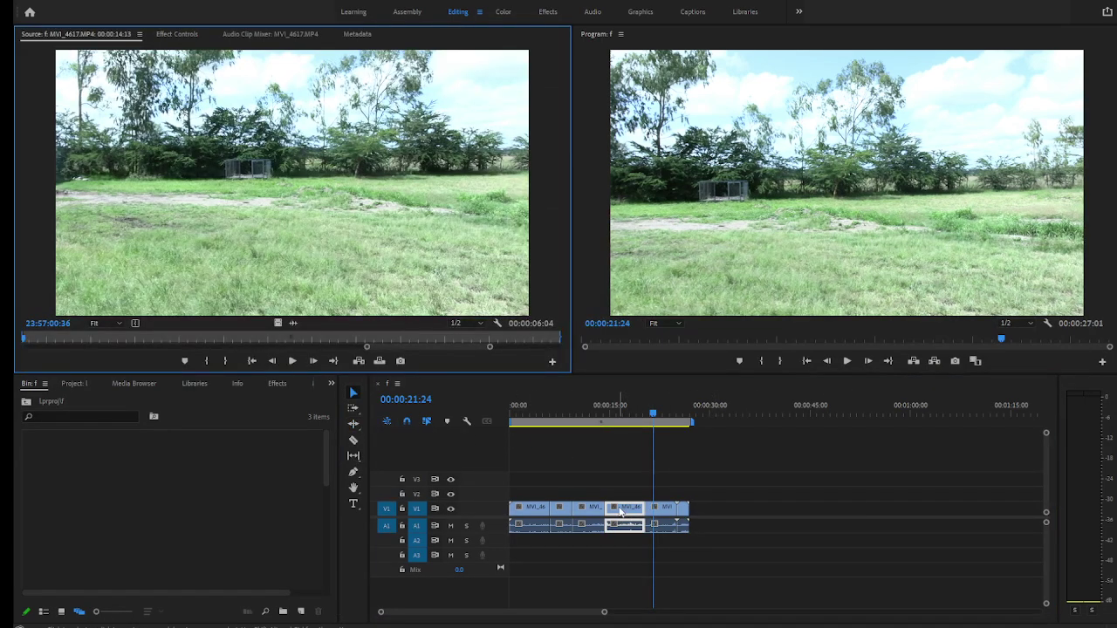
drag(623, 510, 917, 509)
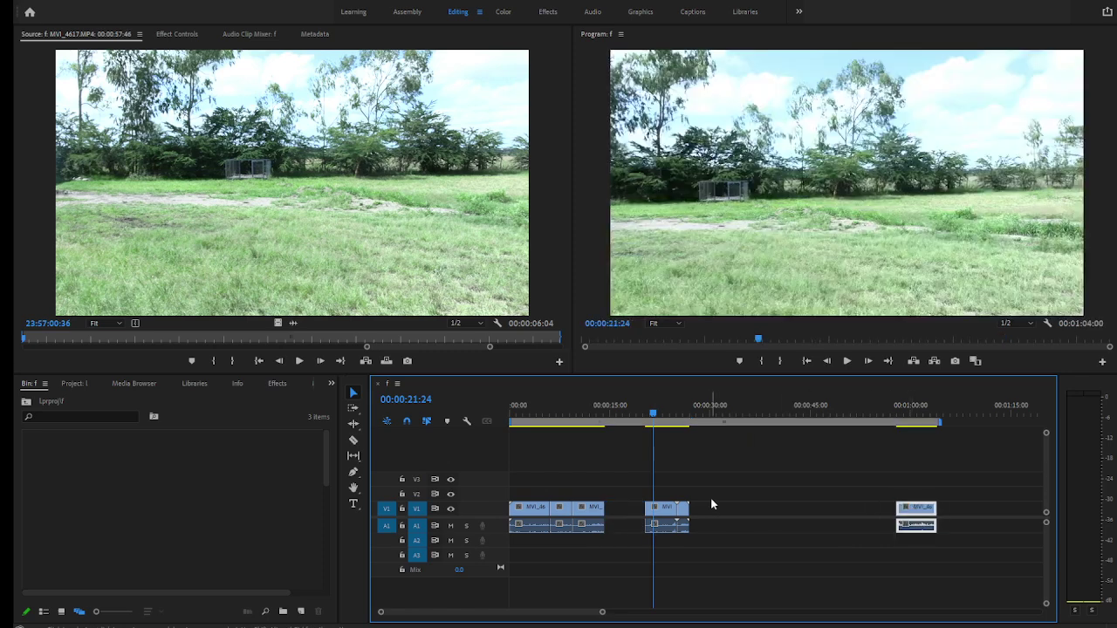
Step: Using Ripple Edit, shorten the moved piece from its end to about 00:00:03:13, and from its start to about 00:00:01:38
click(353, 423)
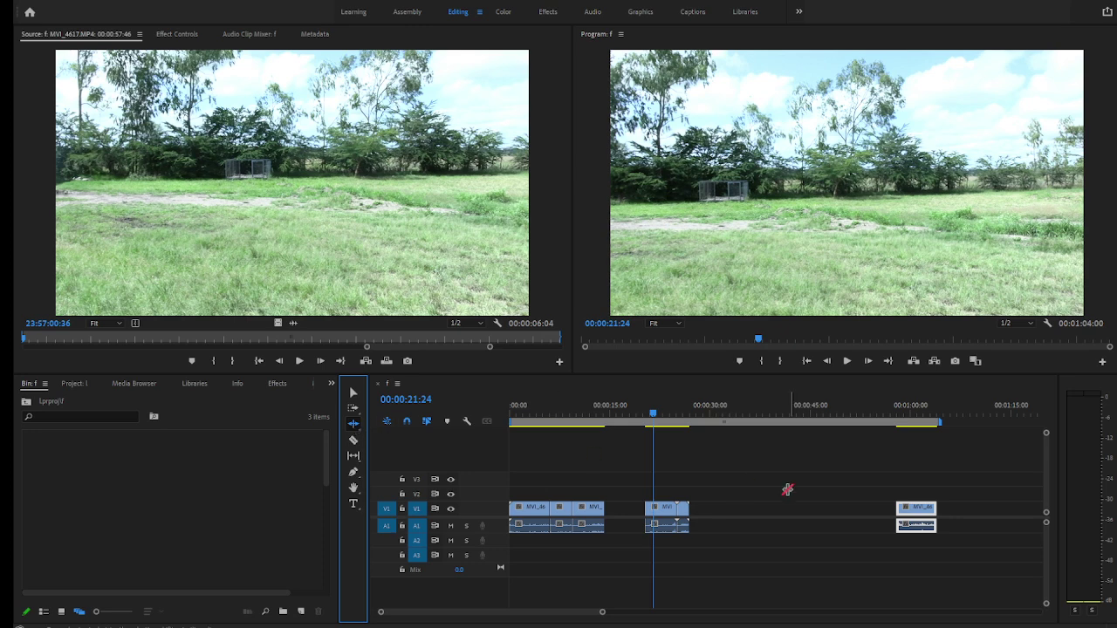
drag(934, 515, 916, 518)
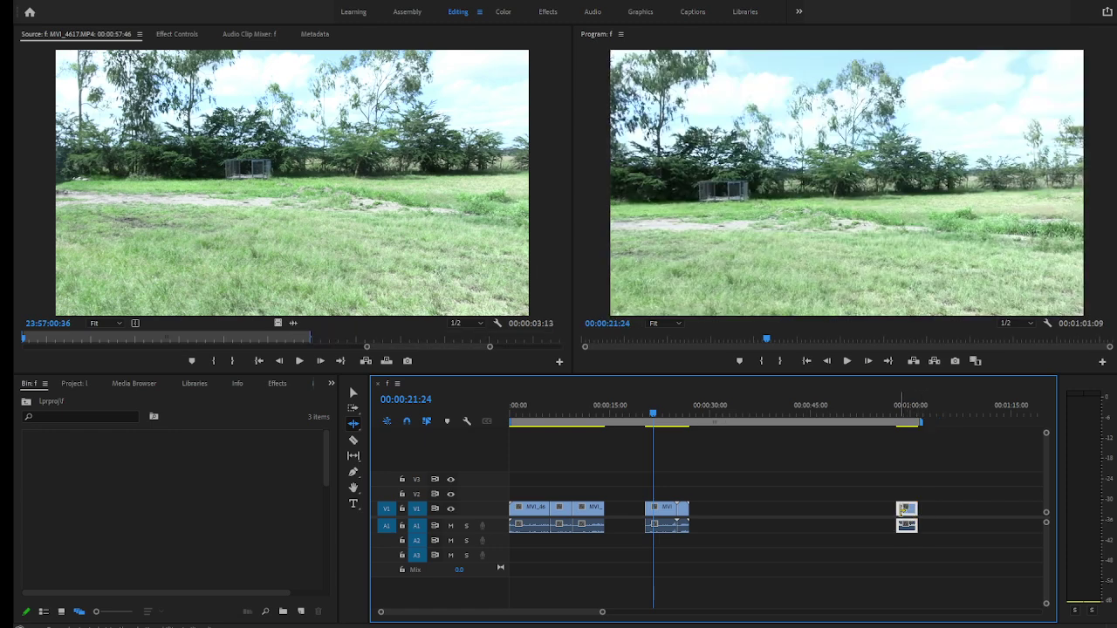
drag(902, 508, 914, 504)
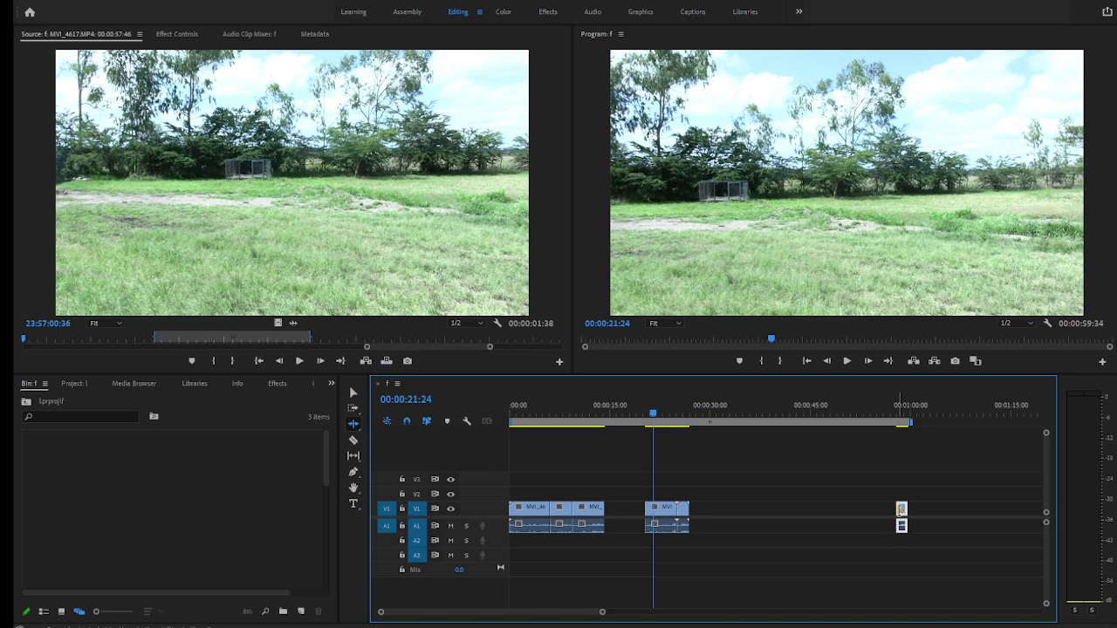
Step: Extend the piece's start with Ripple Edit to a duration of about 26 seconds, and try to lengthen its end
drag(899, 510, 724, 513)
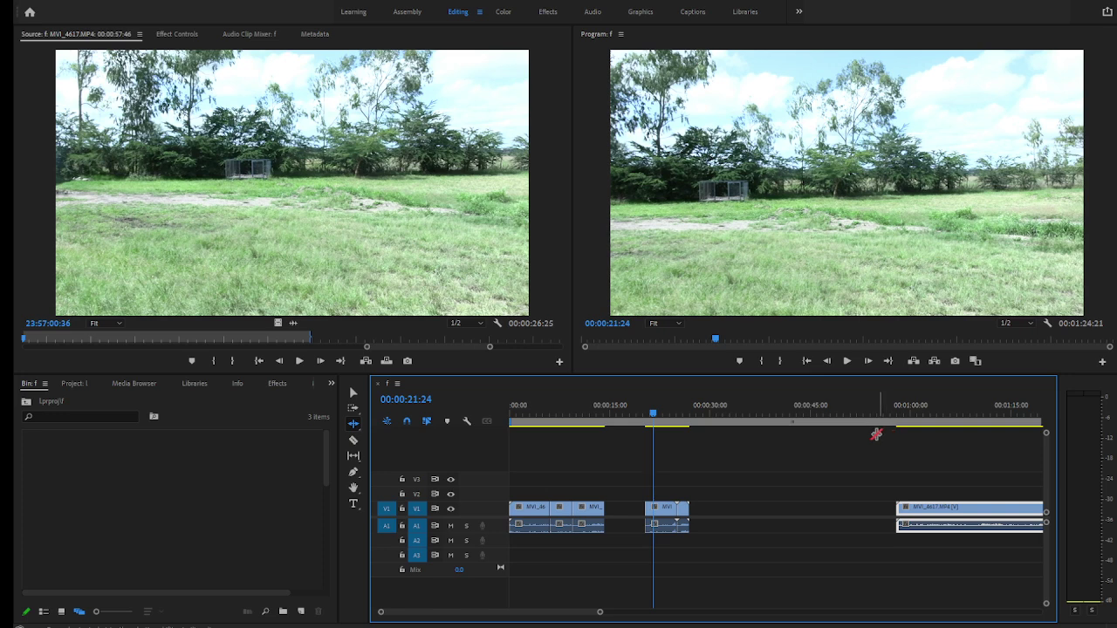
key(minus)
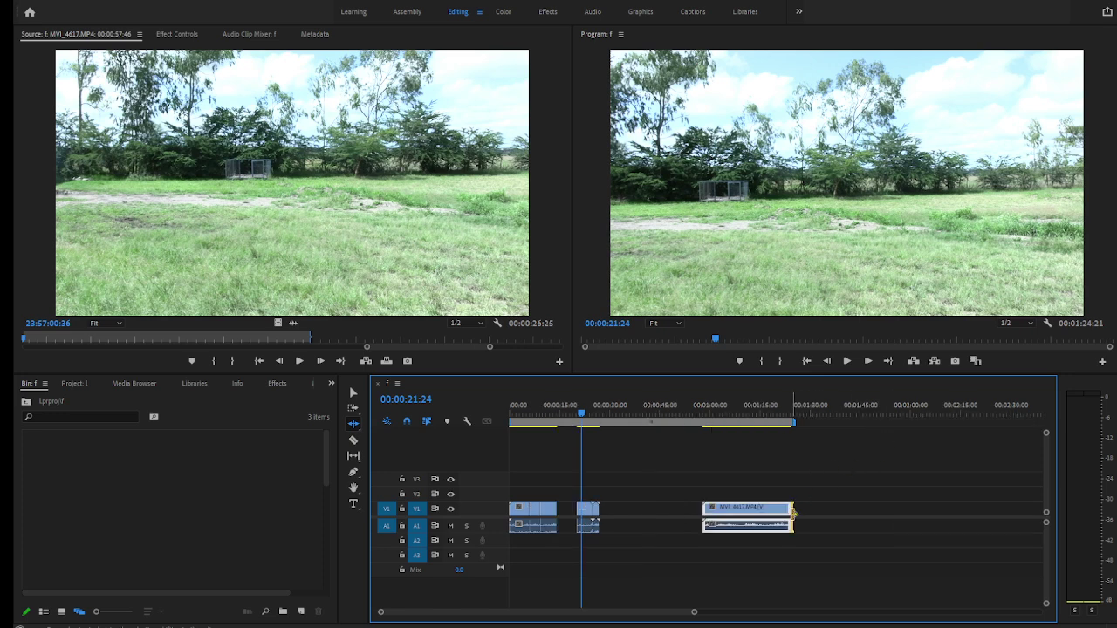
mouse_move(793, 515)
mouse_down()
mouse_move(877, 524)
mouse_move(796, 518)
mouse_up()
click(353, 393)
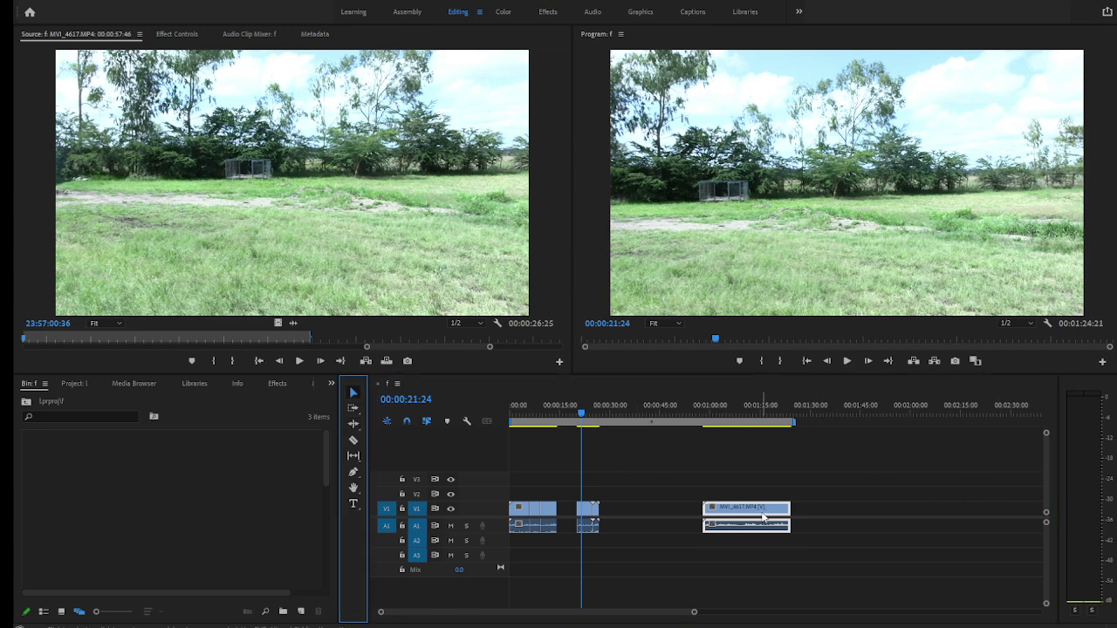
Step: Cut the extended piece with the Razor tool at 00:01:04:22 and again about 7 seconds further on
click(725, 419)
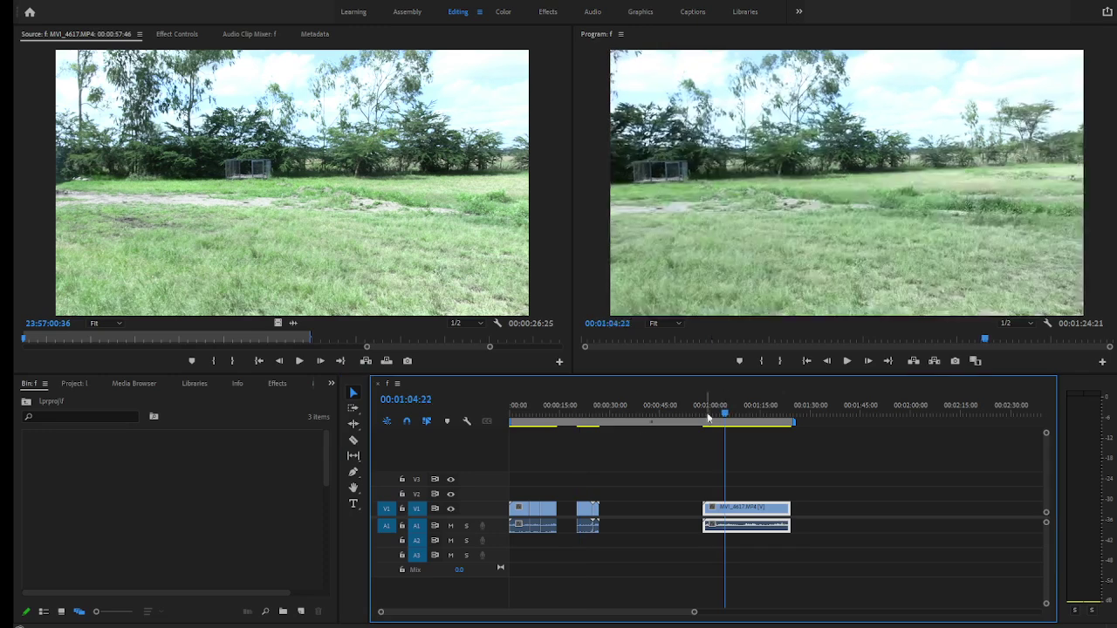
click(353, 441)
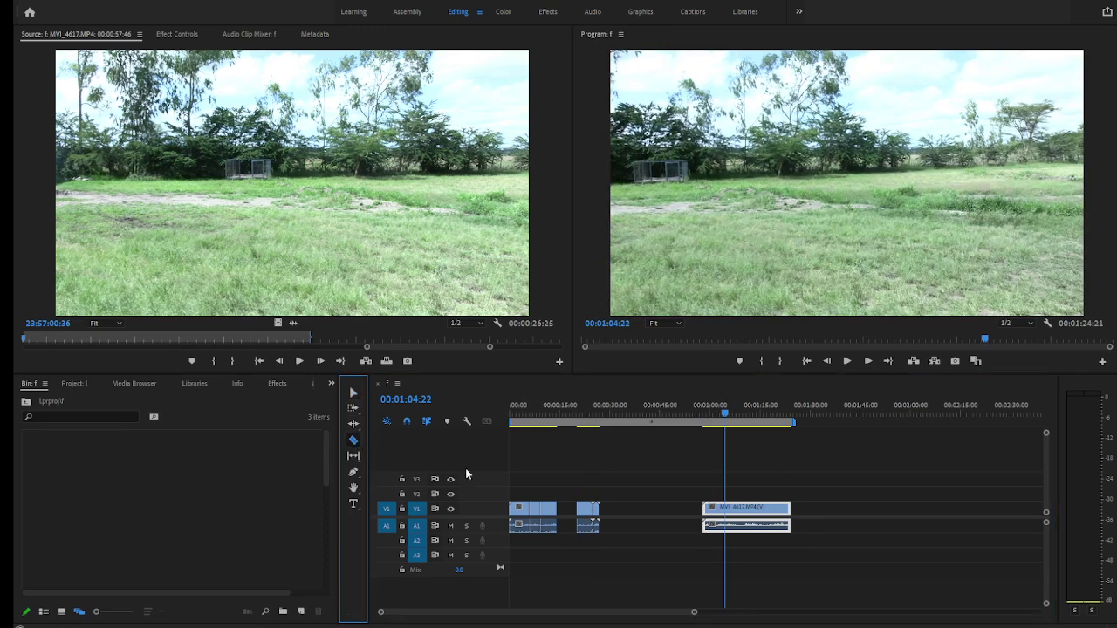
click(727, 516)
click(749, 515)
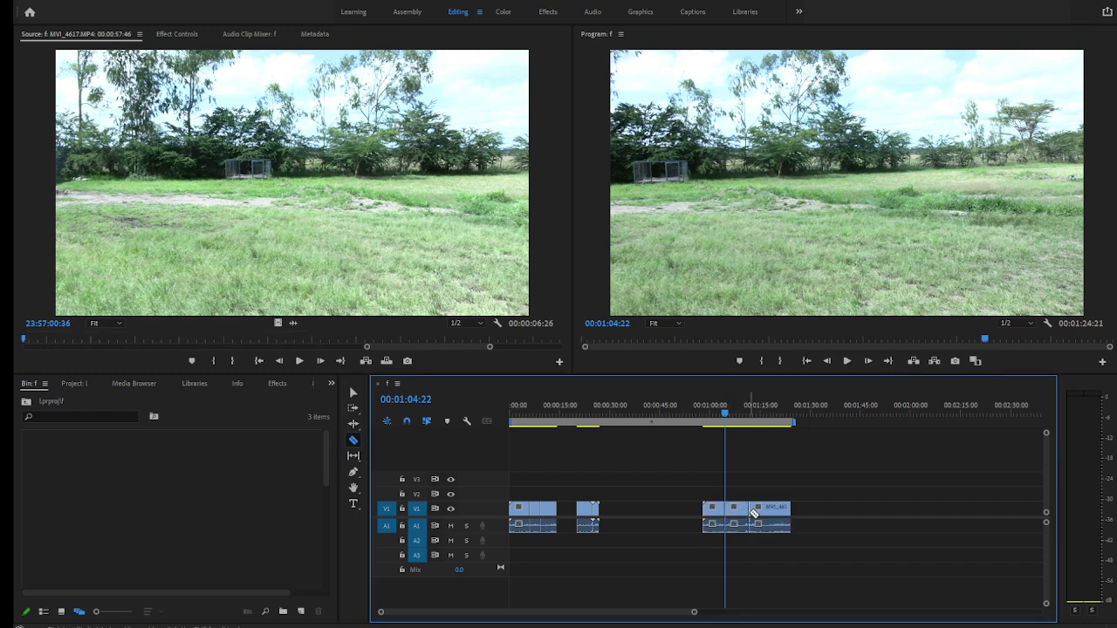
Step: Delete the middle part of the cut piece and move the last part back against the first part at 00:01:04:22
click(353, 393)
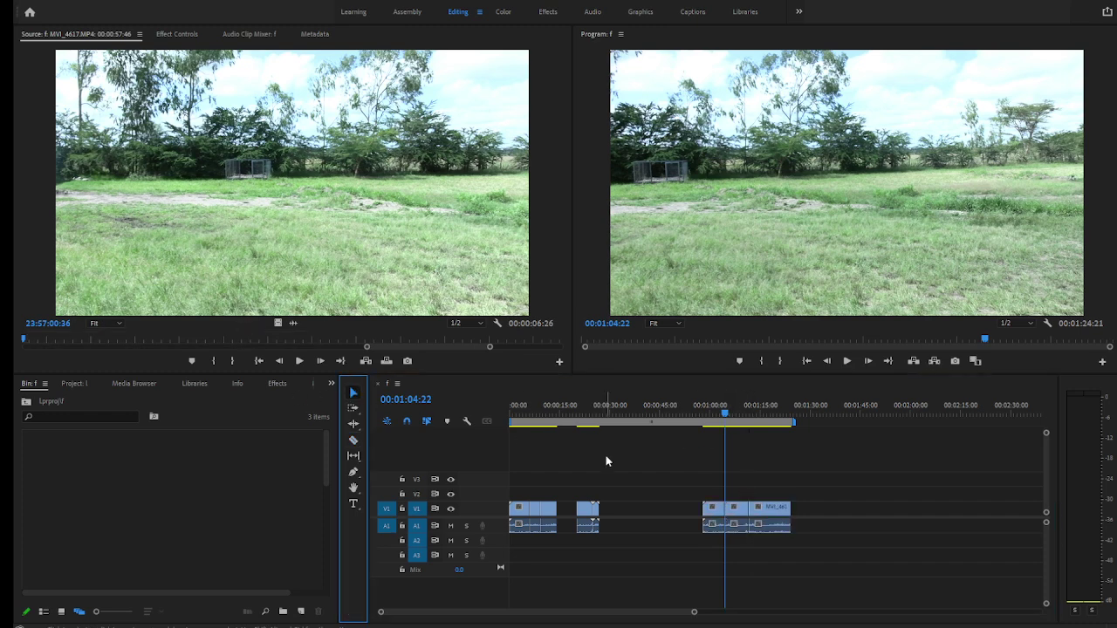
click(742, 512)
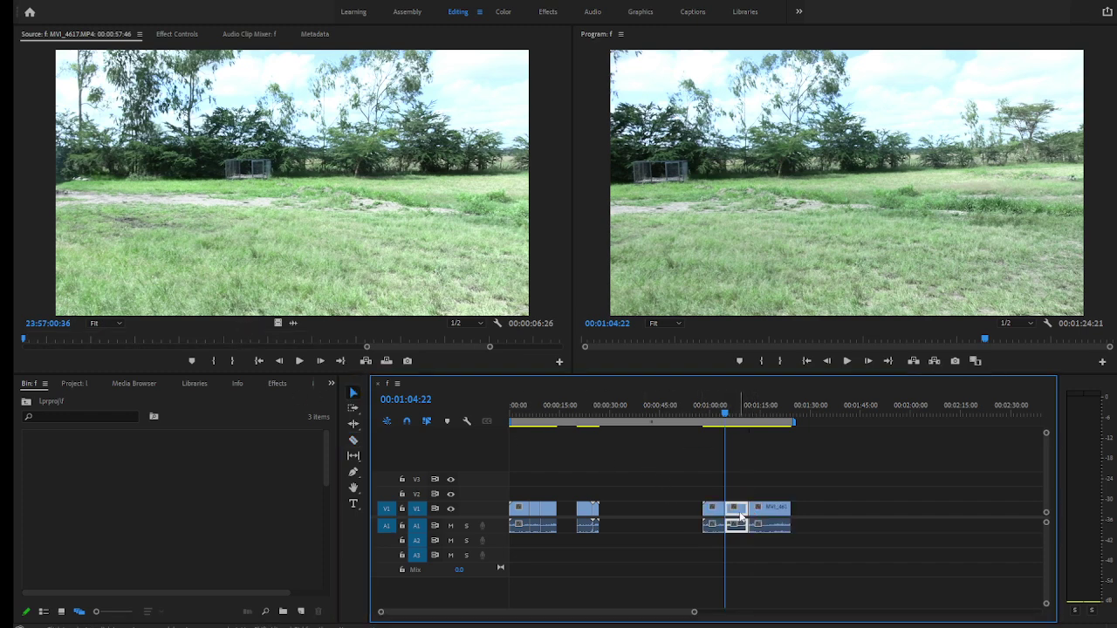
key(Delete)
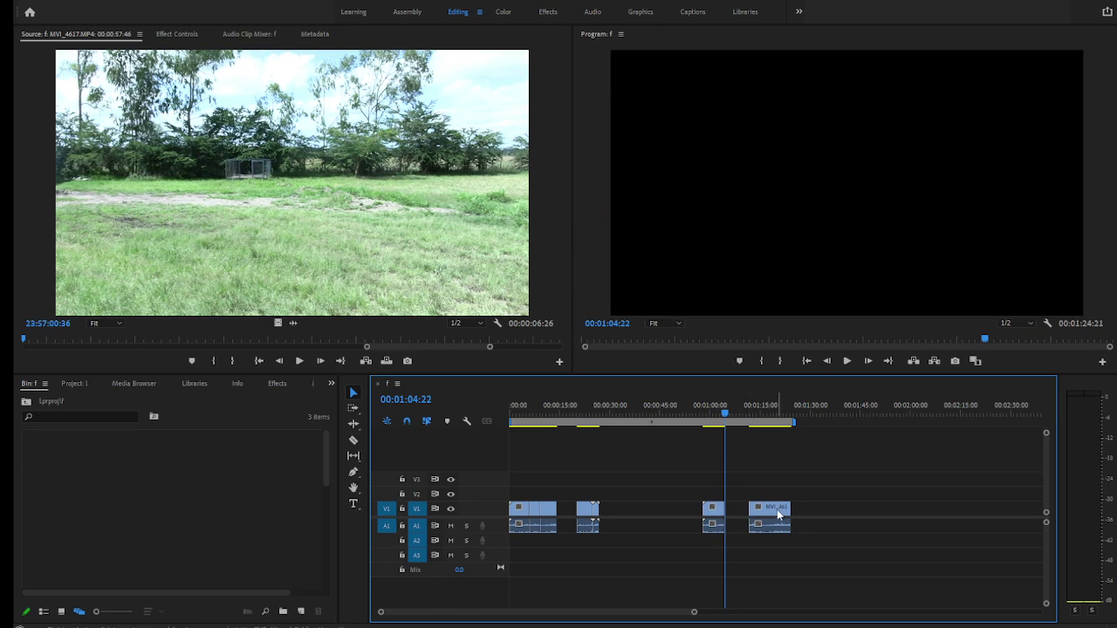
drag(781, 516, 757, 515)
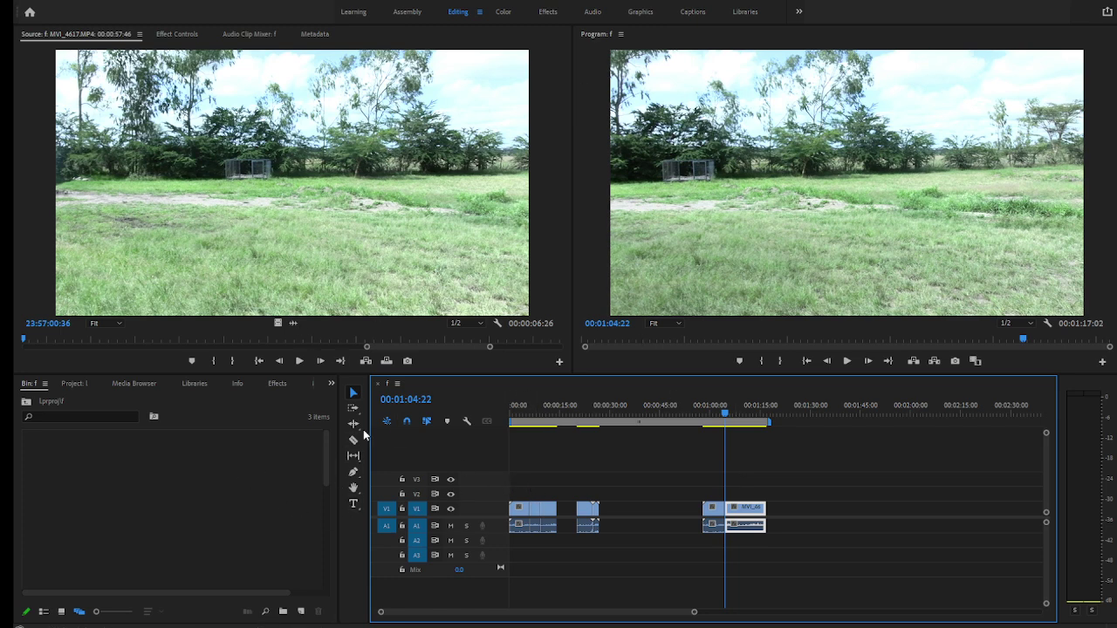
Step: Close the long gap before the last two pieces on V1, and move the final piece away to about 00:00:57
click(633, 508)
key(Delete)
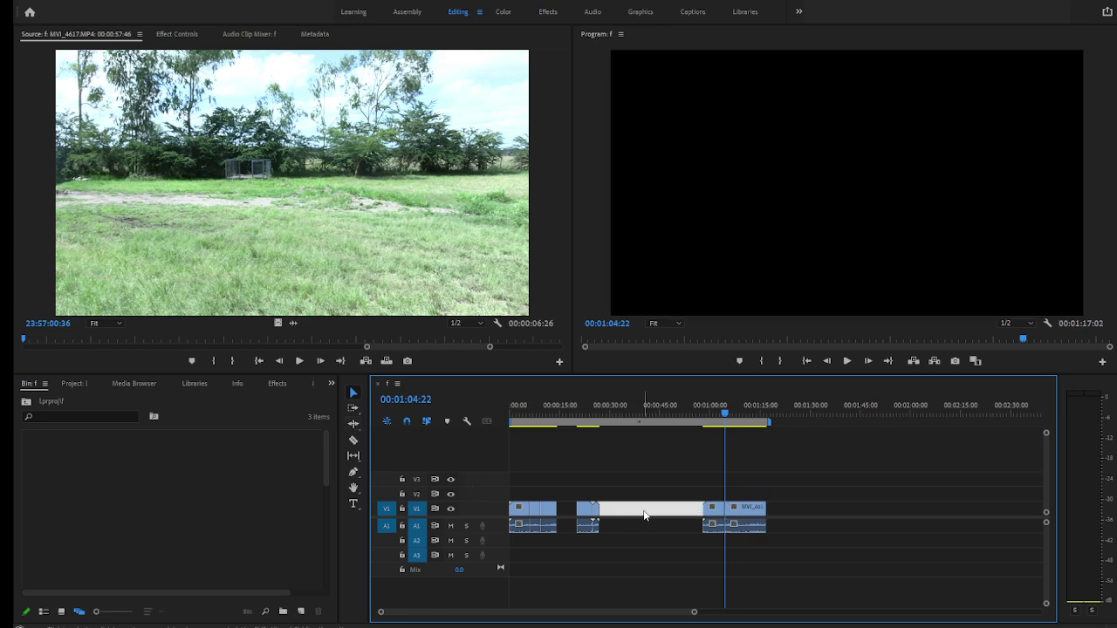
drag(641, 509, 721, 509)
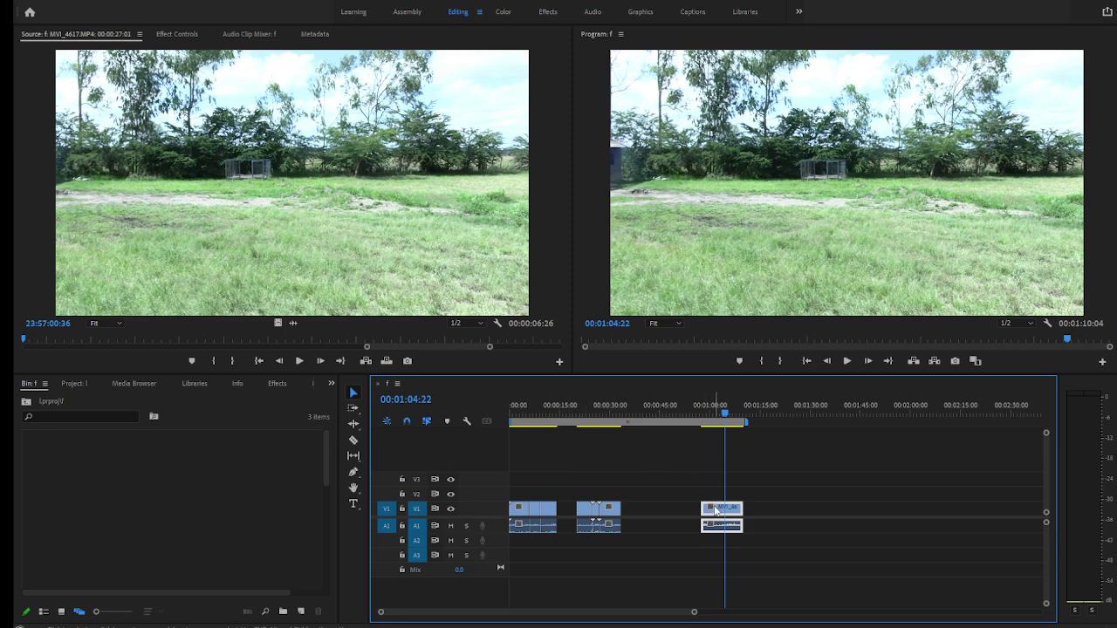
Step: Slip the footage inside the final piece by about 6 seconds with the Slip tool, keeping its place on V1
click(354, 456)
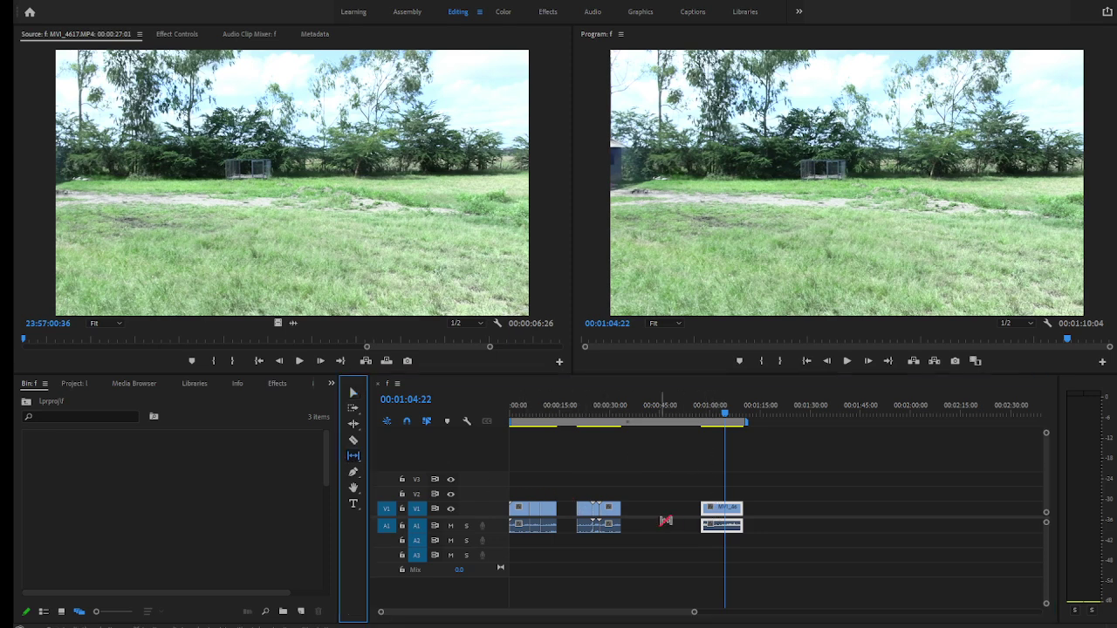
drag(718, 512, 737, 511)
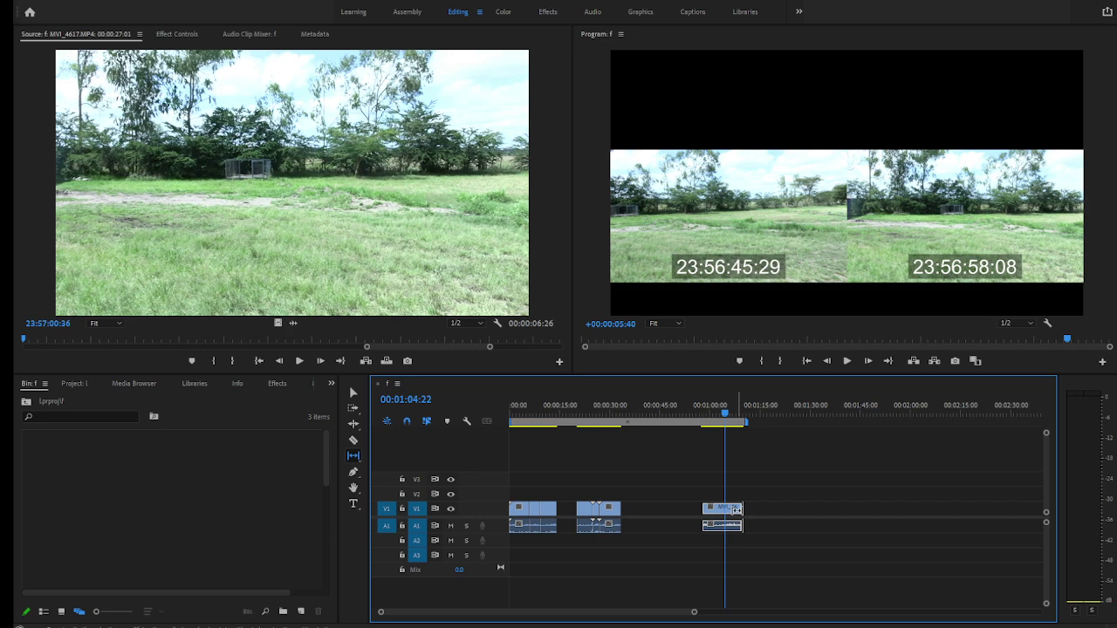
drag(737, 509, 739, 509)
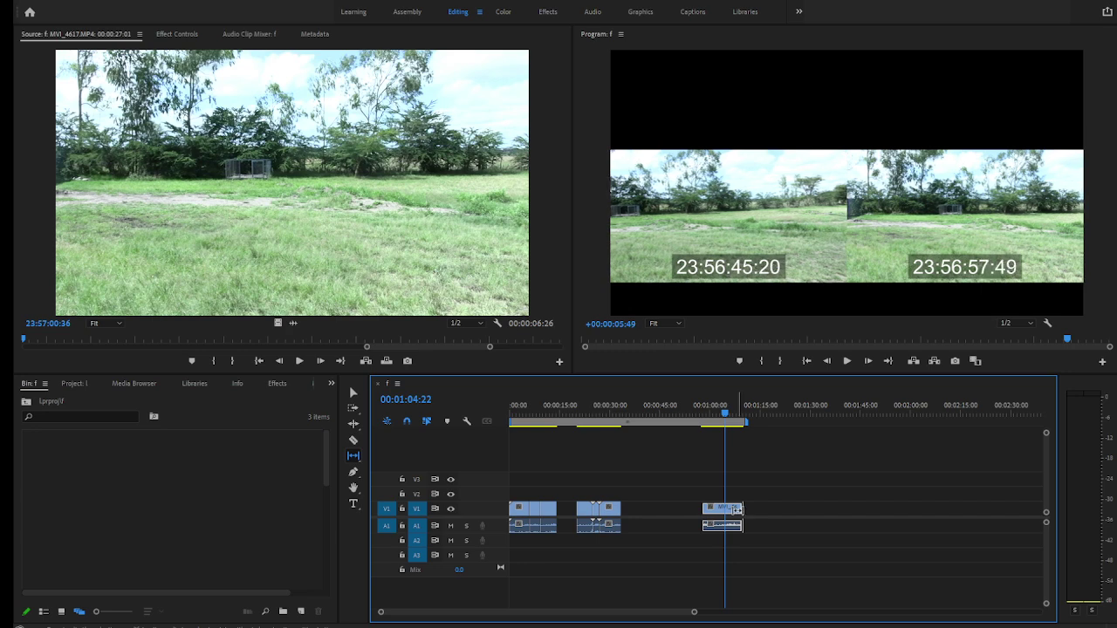
drag(738, 508, 737, 509)
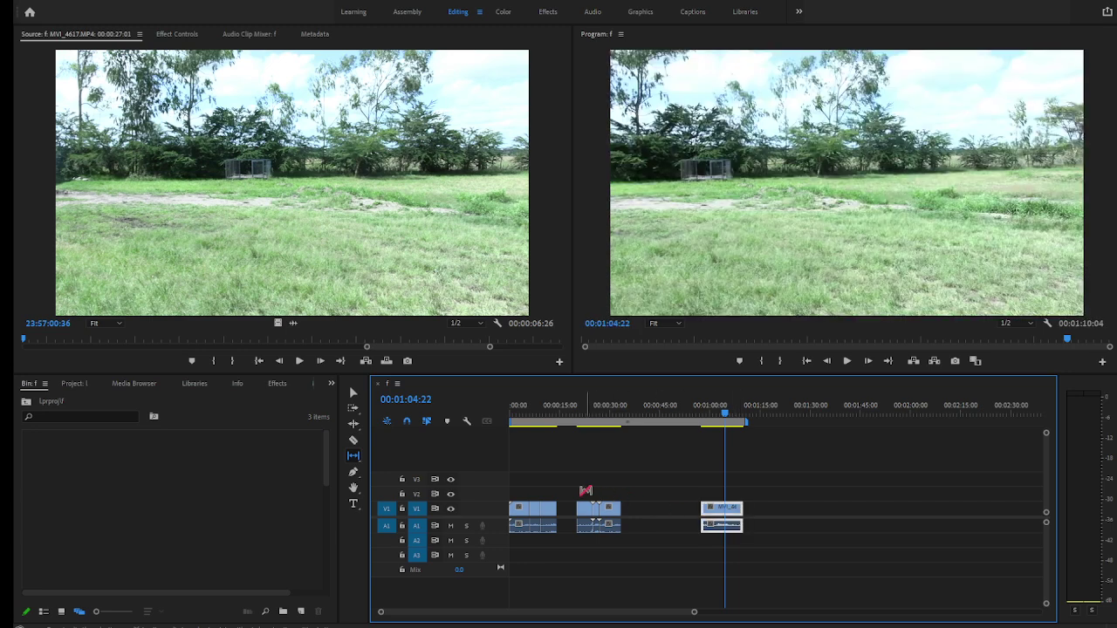
Step: Draw a closed four-sided shape with a slanted right edge using the Pen tool, on the lower grass area of the frame
click(354, 473)
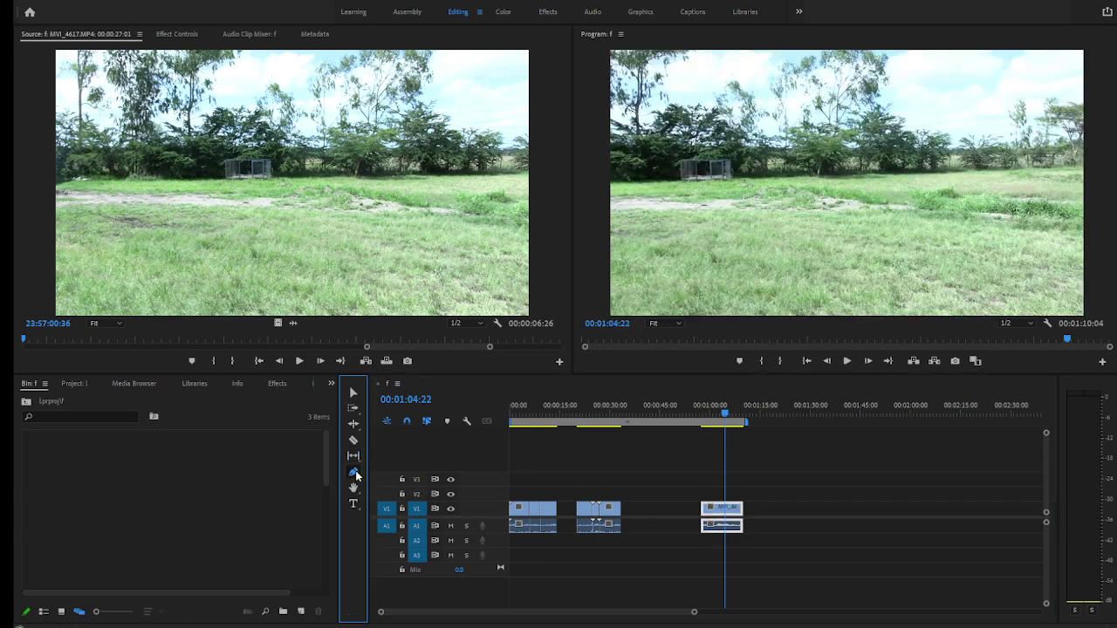
click(677, 244)
click(677, 294)
click(791, 289)
click(835, 246)
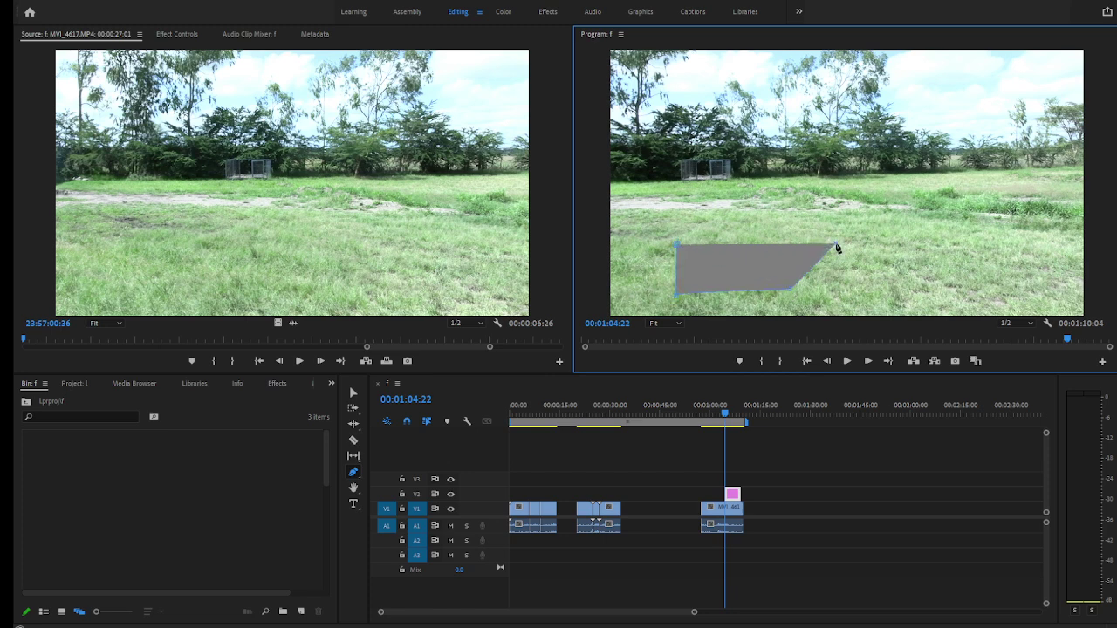
click(678, 246)
Step: Draw a second, tilted four-sided shape with the Pen tool over the trees and grass in the right part of the frame
click(855, 161)
click(873, 228)
click(982, 201)
click(969, 128)
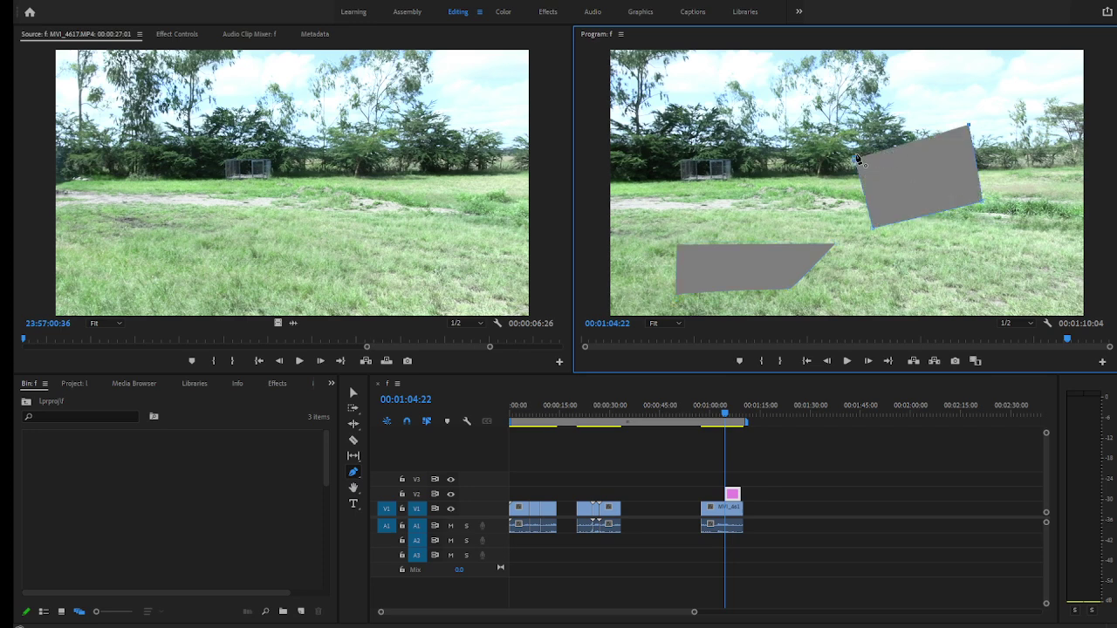
Step: Draw a third, nearly rectangular shape with the Pen tool over the trees in the upper-left part of the frame
click(646, 102)
click(648, 208)
click(786, 204)
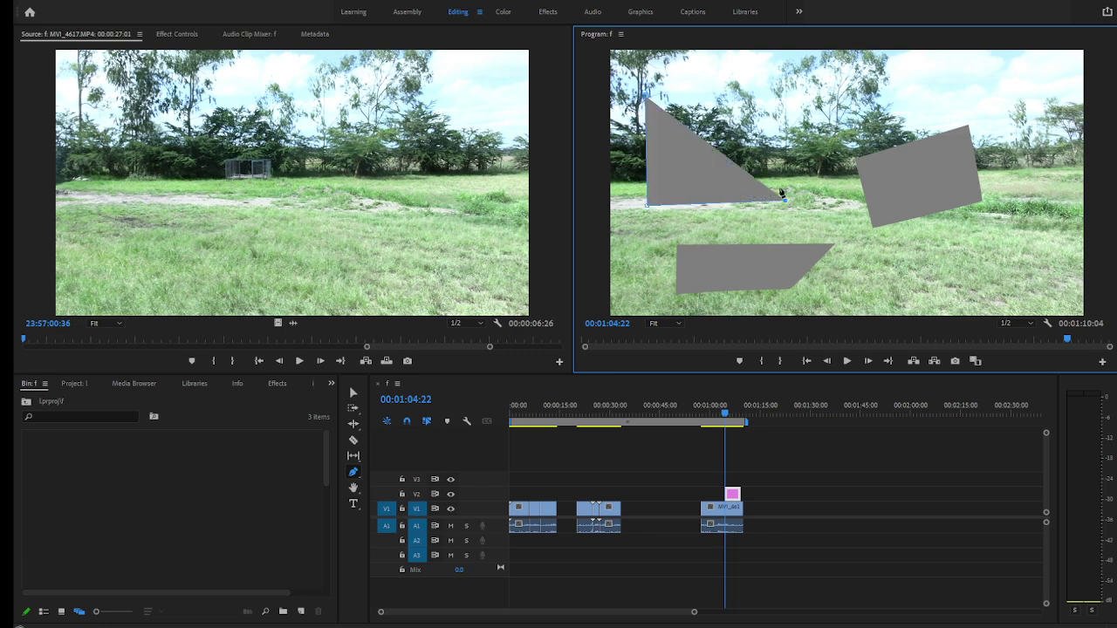
click(782, 98)
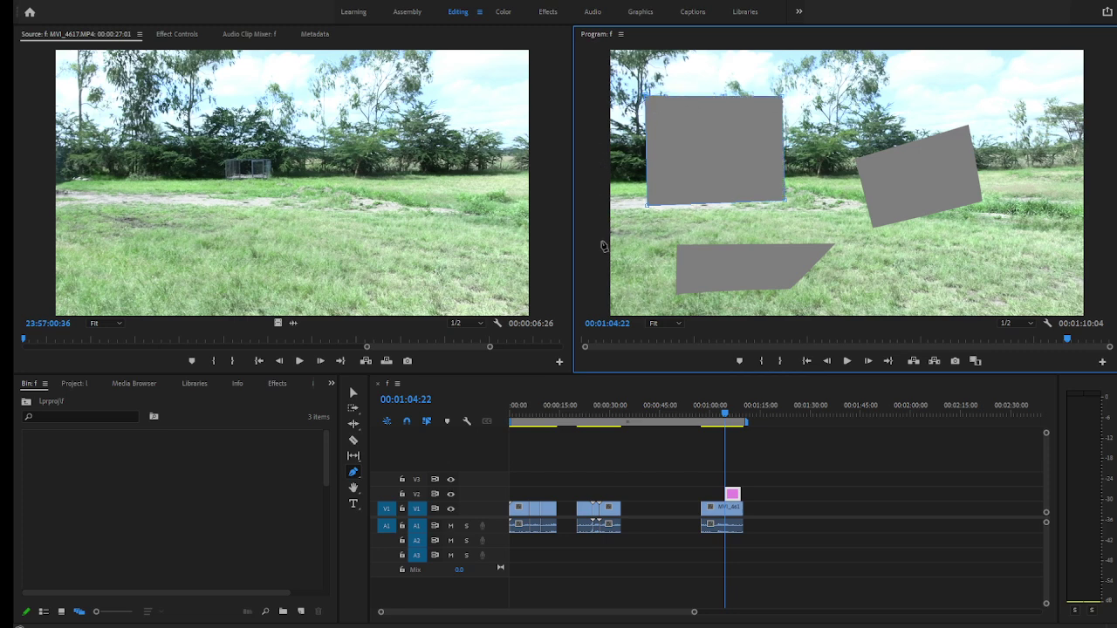
Step: Position the playhead at 00:00:30:14, select the V1 piece there, and view its Effect Controls settings
click(611, 407)
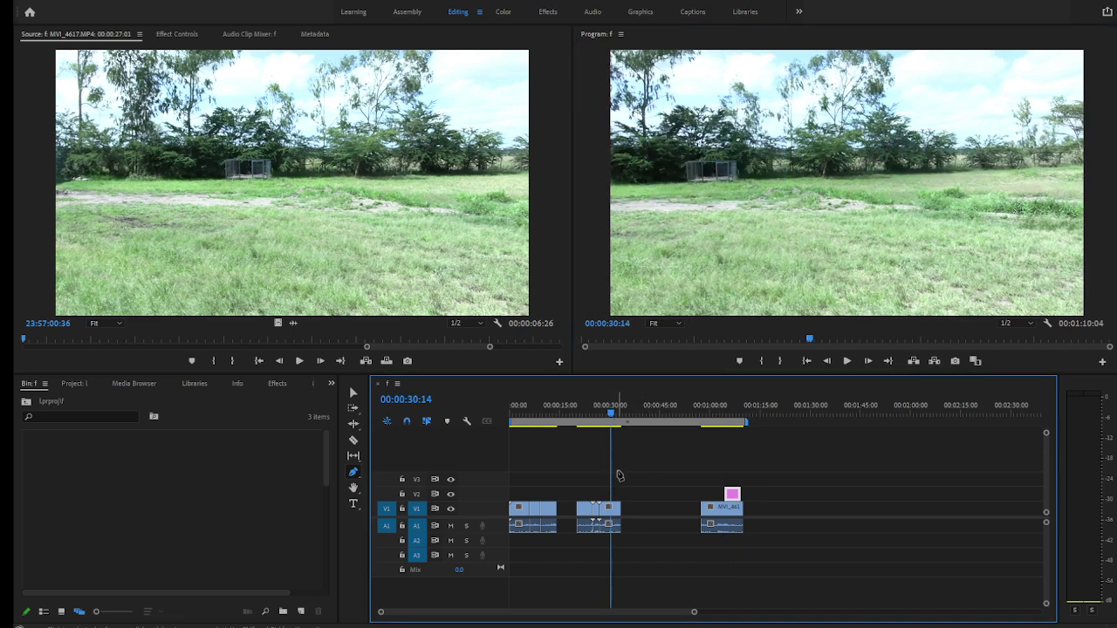
click(354, 392)
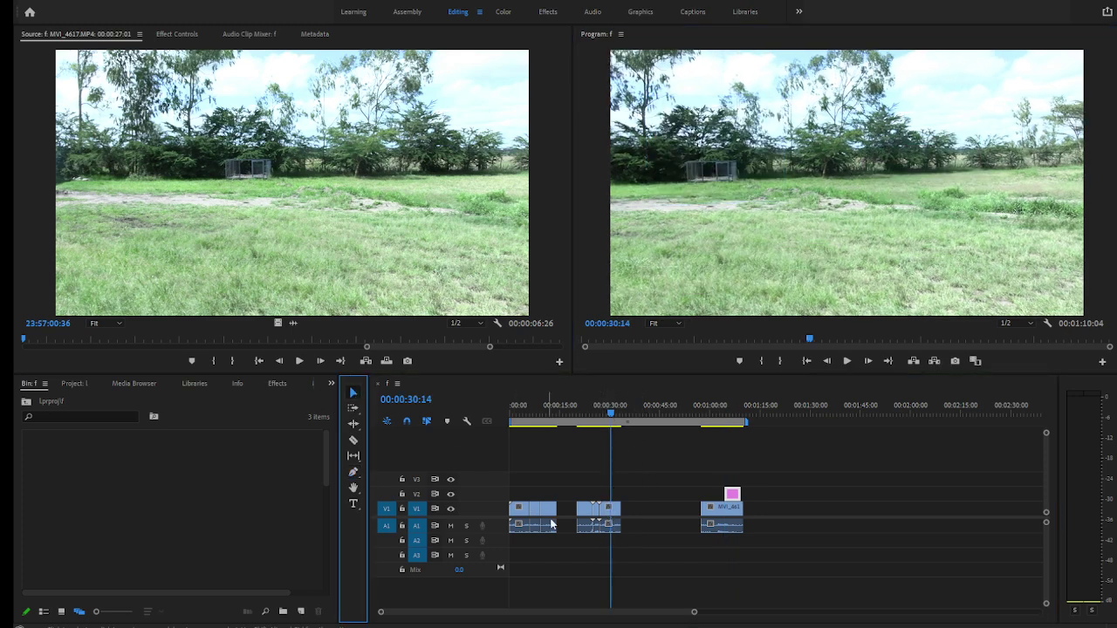
click(614, 517)
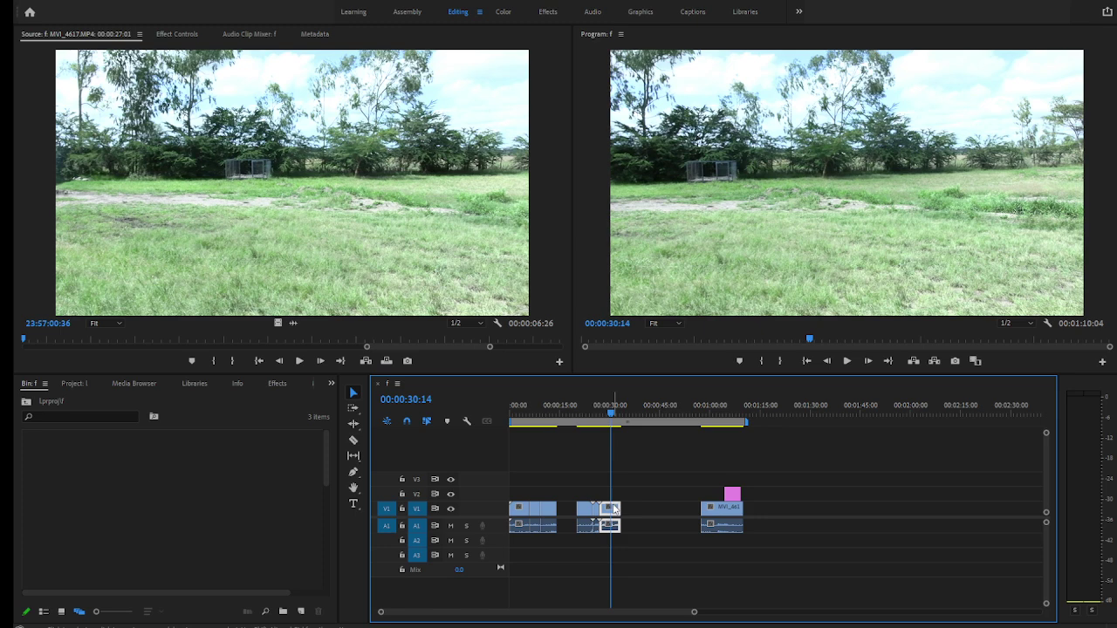
click(182, 35)
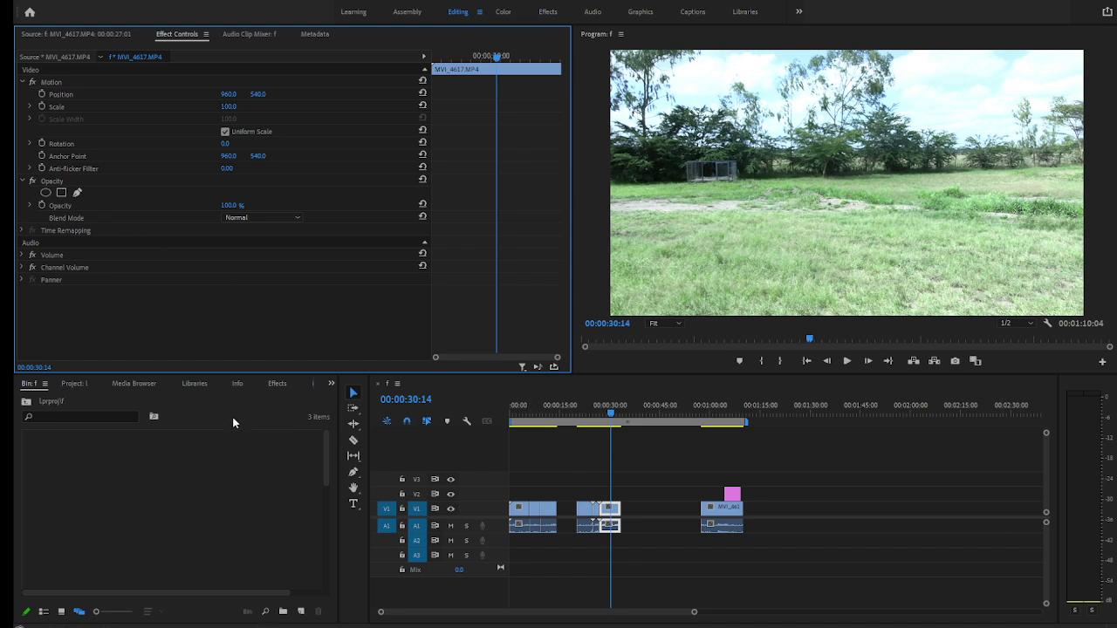
Step: Pan the timeline with the Hand tool beyond the clips to the empty area after about 00:04:30:00
click(353, 490)
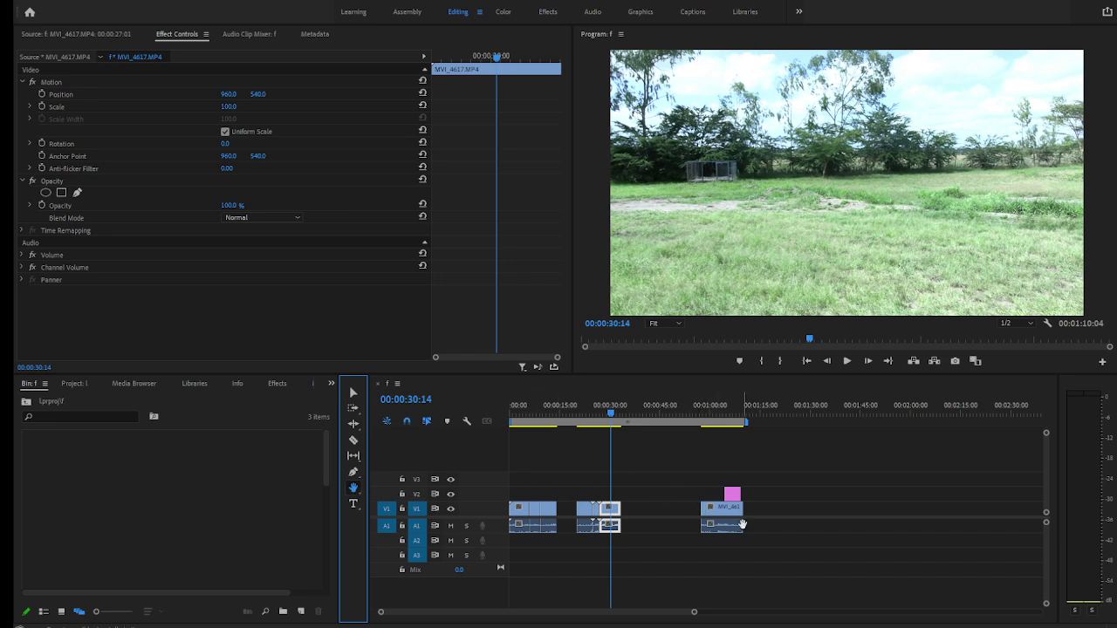
drag(775, 527, 591, 528)
scroll(591, 527, down, 10)
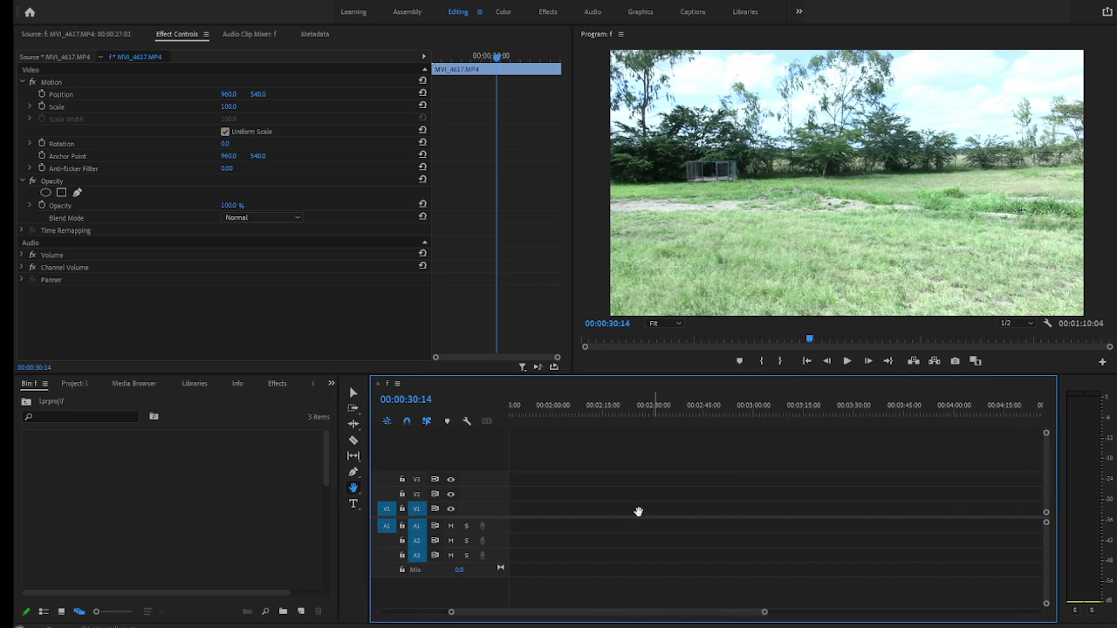
scroll(716, 507, down, 5)
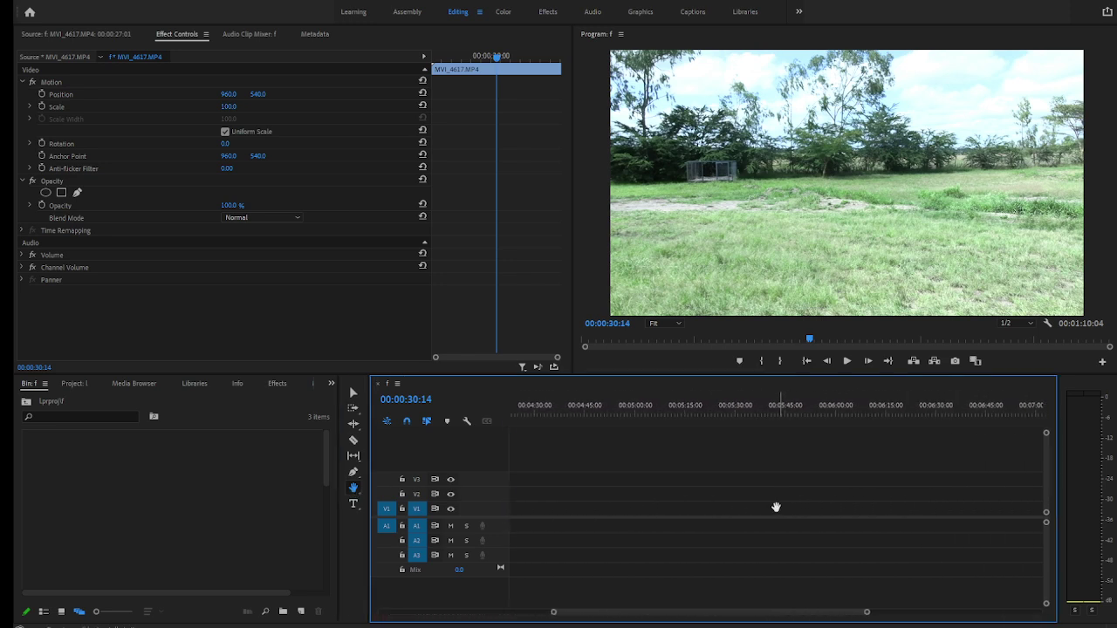
Step: Pan the timeline with the Hand tool past 00:06:15:00 and back to the start of the sequence
scroll(849, 509, down, 6)
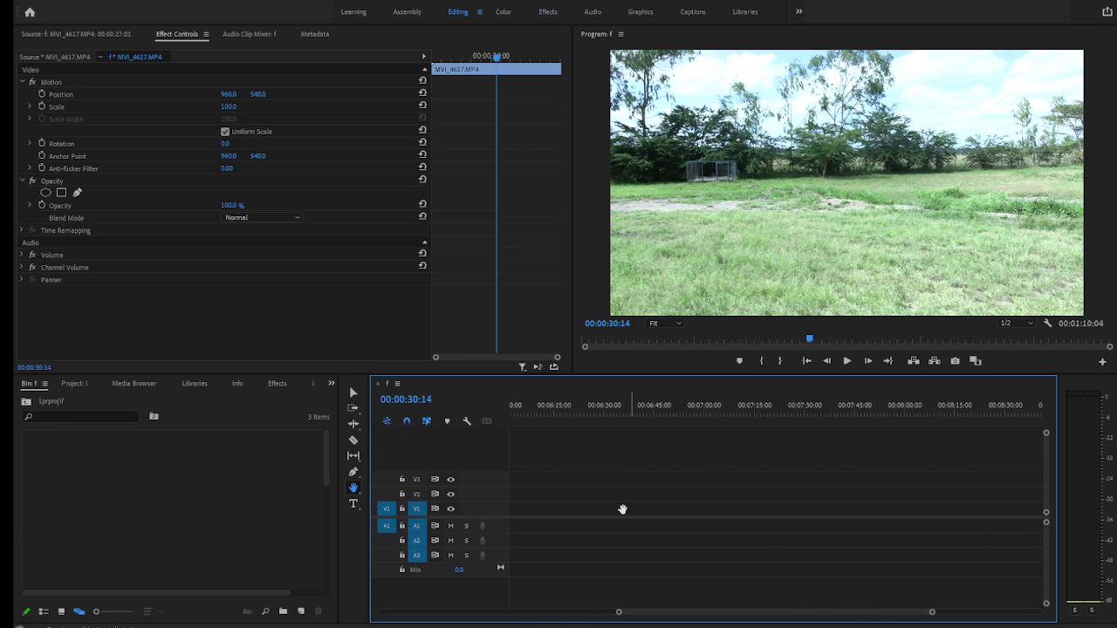
scroll(733, 507, up, 15)
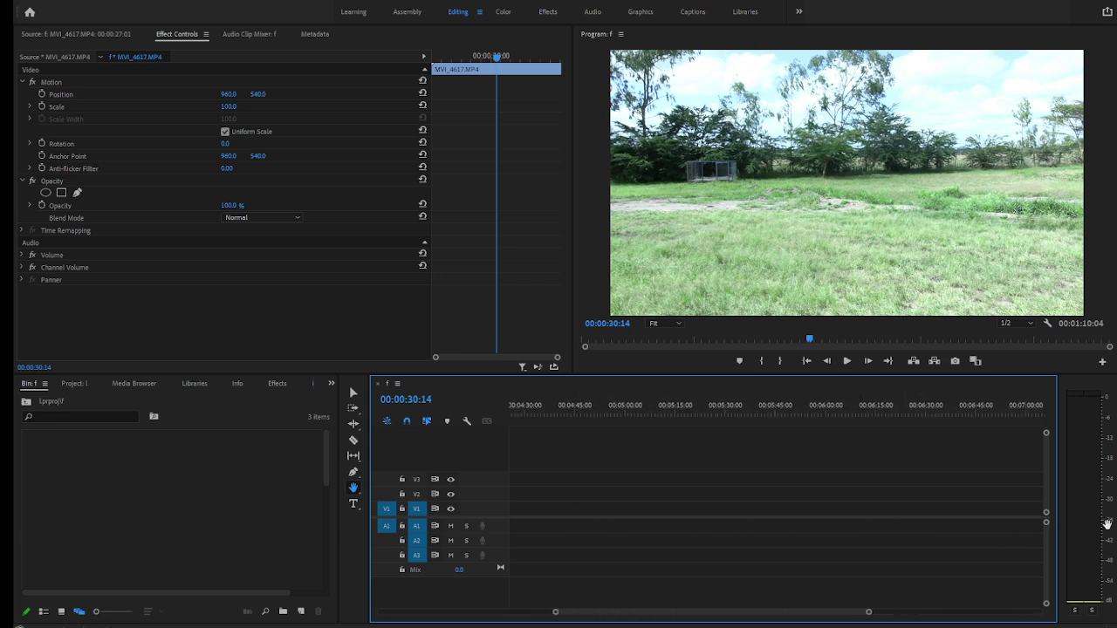
scroll(1031, 535, up, 10)
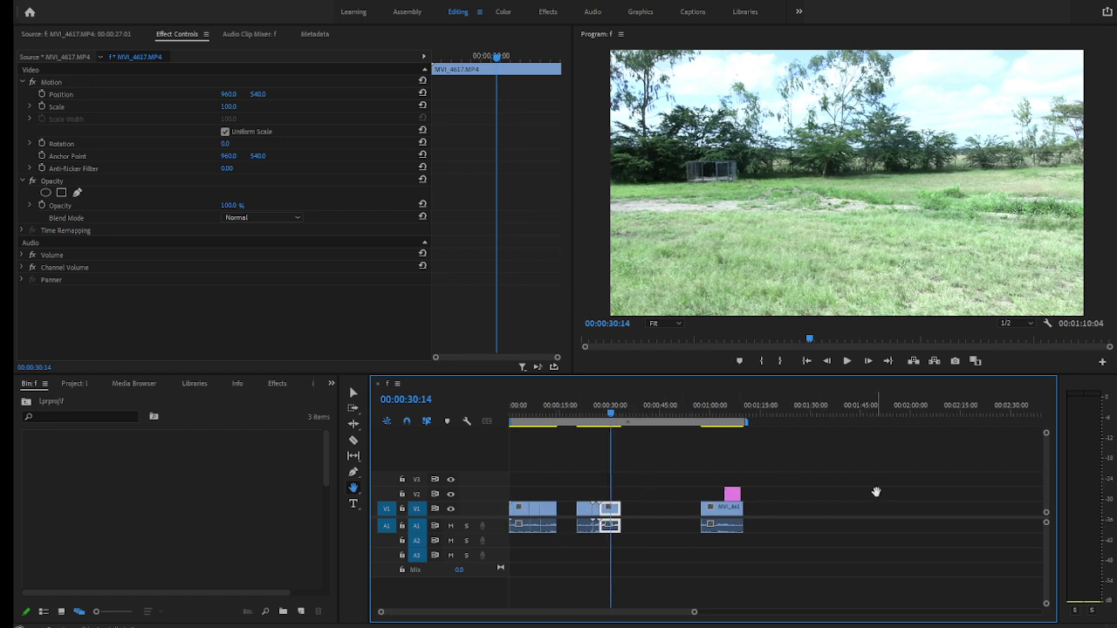
Step: Pan the timeline with the Hand tool away from the clips to the empty area after about 00:06:45:00
scroll(907, 491, down, 6)
drag(919, 491, 725, 496)
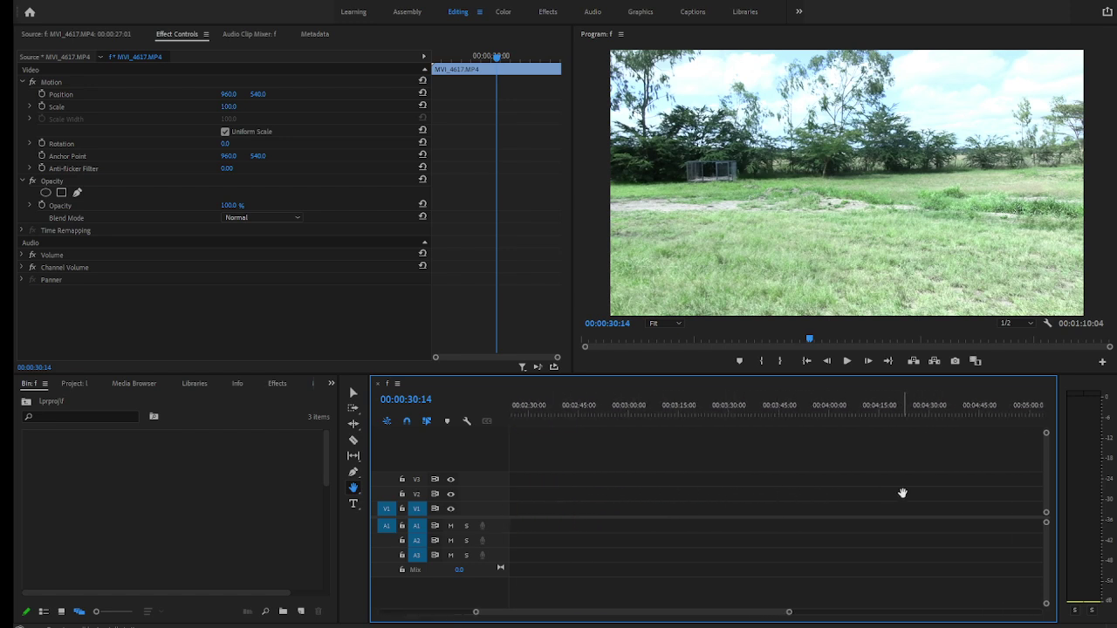
drag(903, 492, 693, 496)
drag(851, 490, 668, 489)
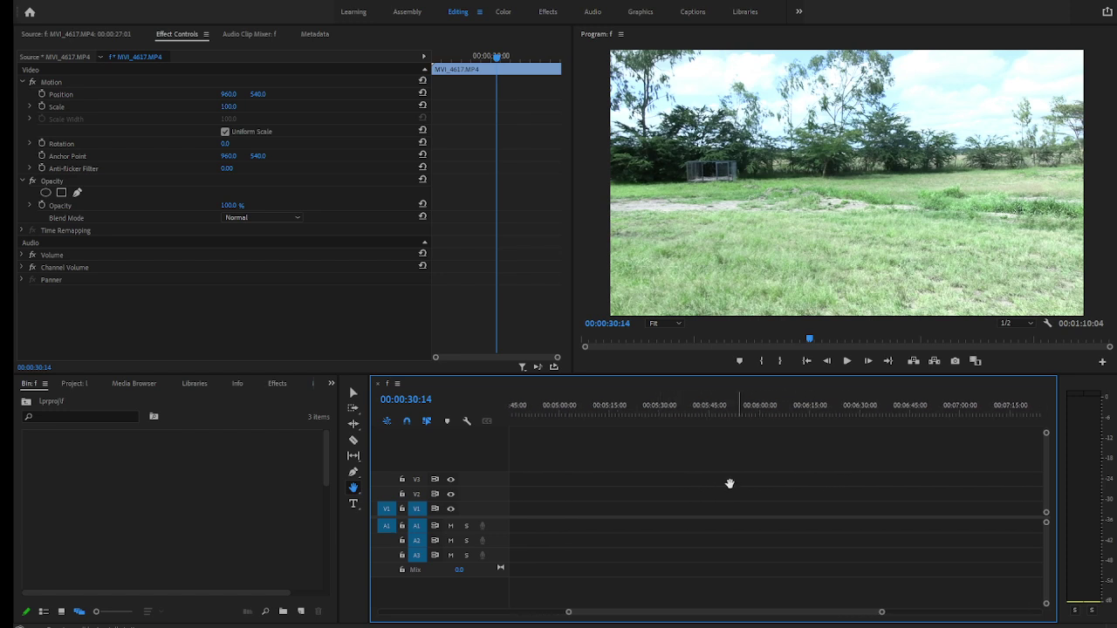
drag(828, 489, 658, 490)
drag(918, 486, 776, 489)
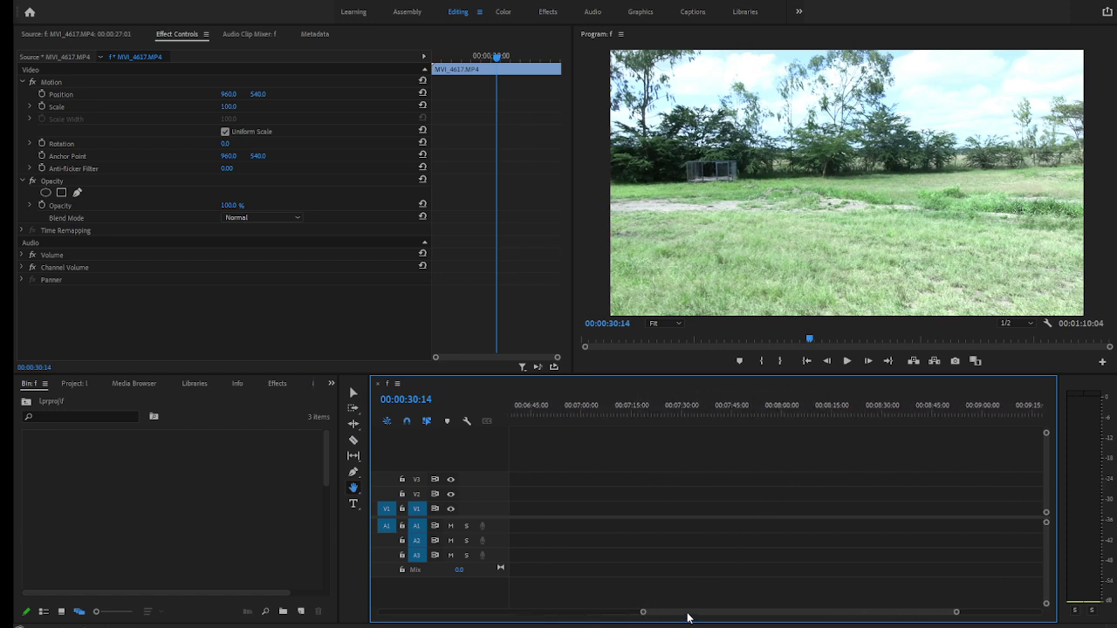
Step: Scroll along the empty timeline and return the view to the start of the sequence
drag(687, 618, 837, 626)
drag(915, 625, 631, 613)
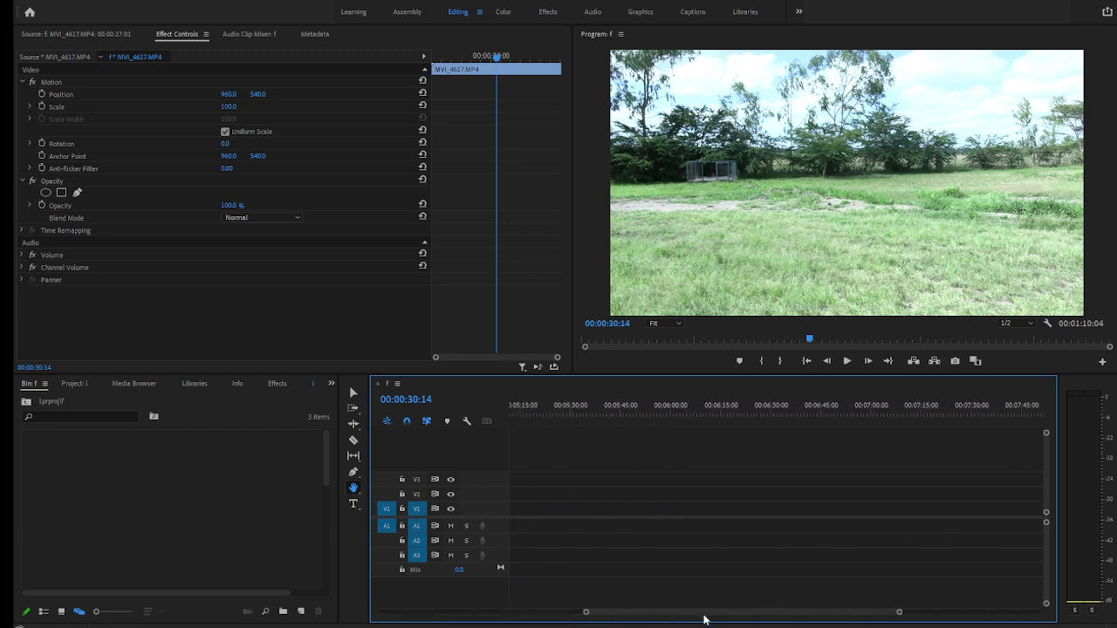
drag(705, 617, 373, 611)
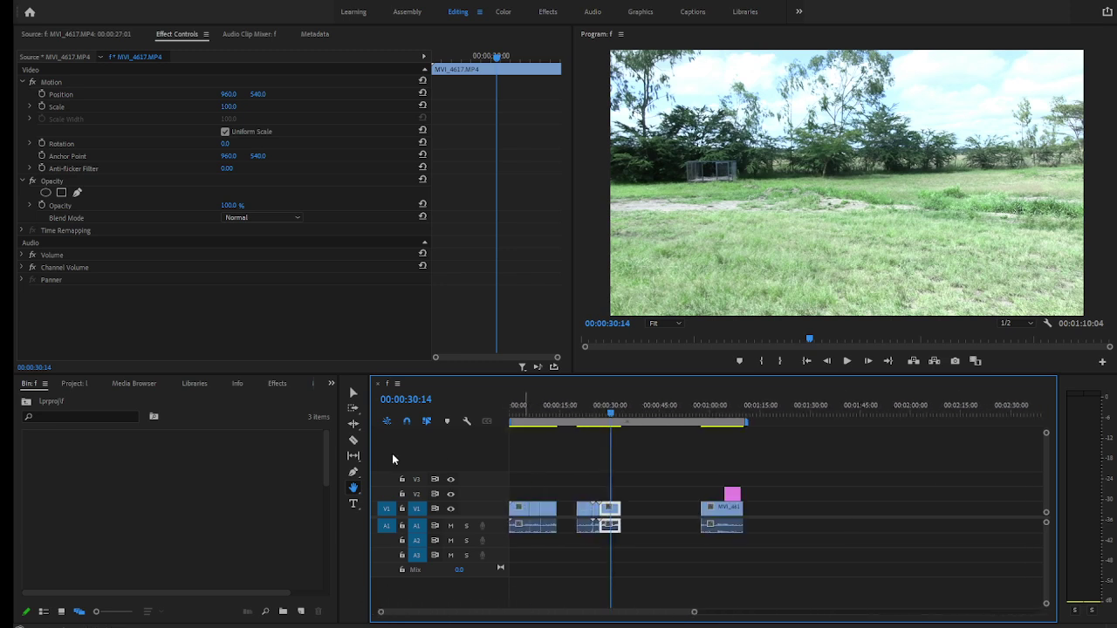
Step: Add the text "monday" at 00:00:30:14 with the Type tool, over the grass in the left part of the frame
click(353, 507)
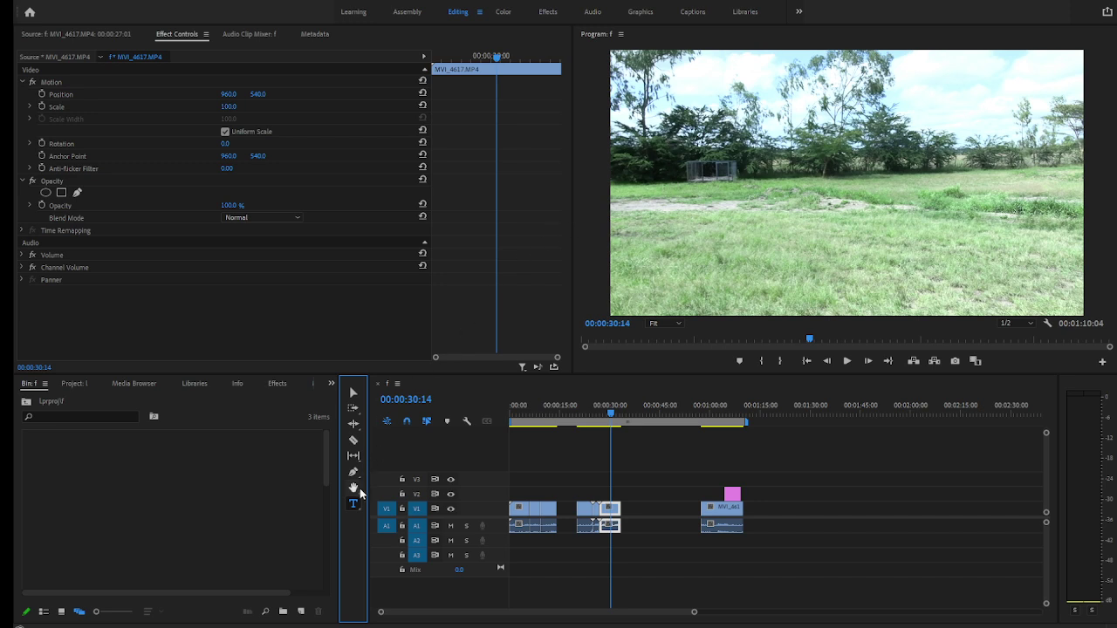
click(651, 209)
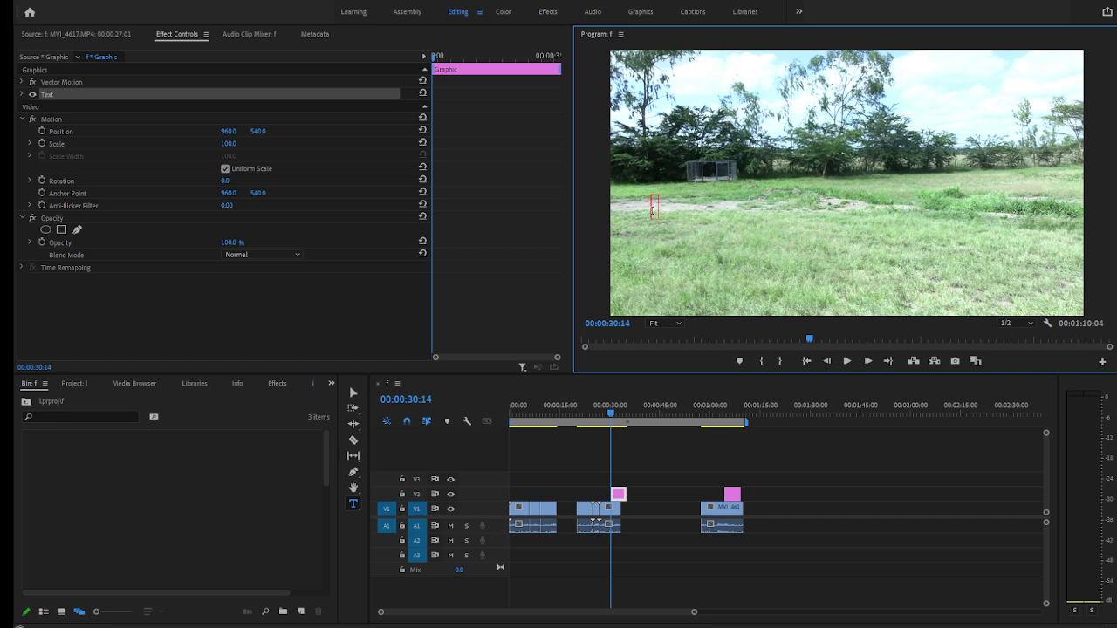
text(monda)
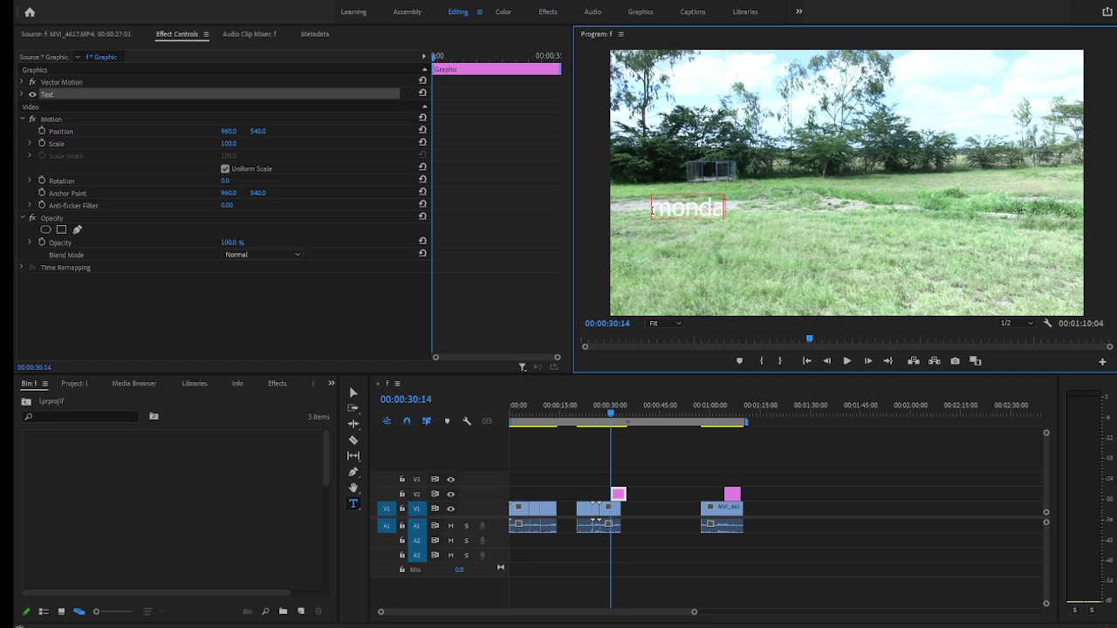
text(y)
click(353, 394)
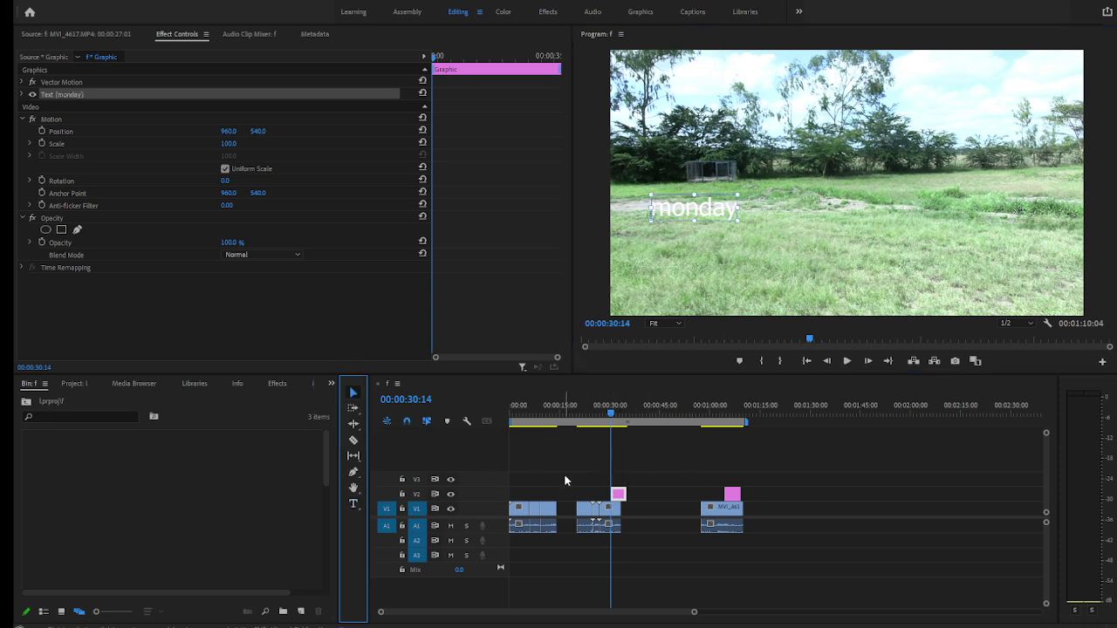
Step: Delete both graphic clips from track V2
click(734, 495)
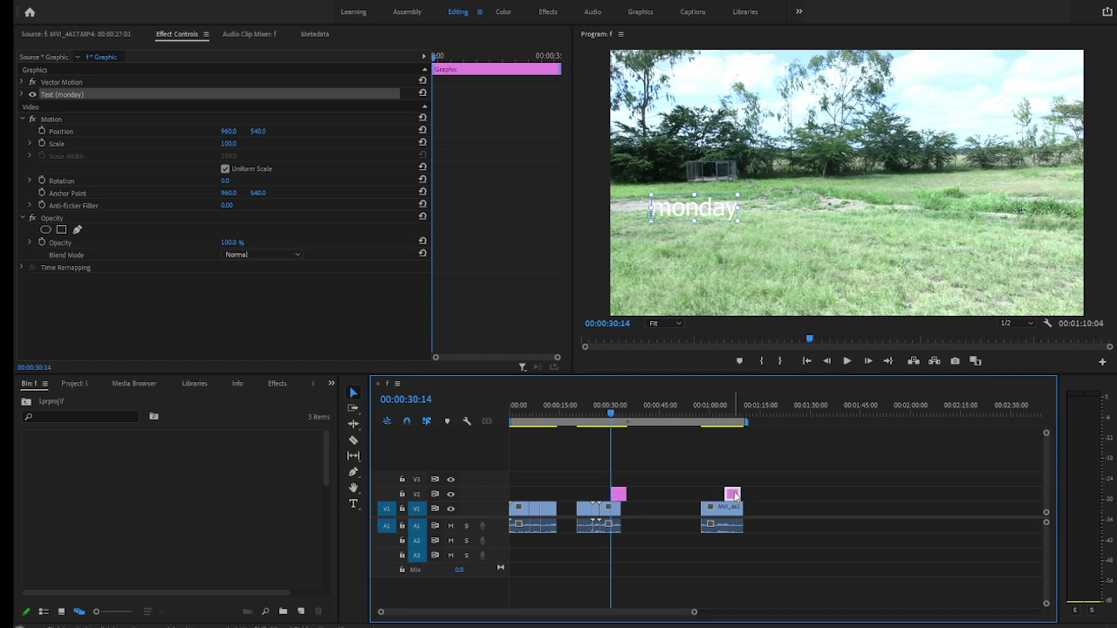
key(Delete)
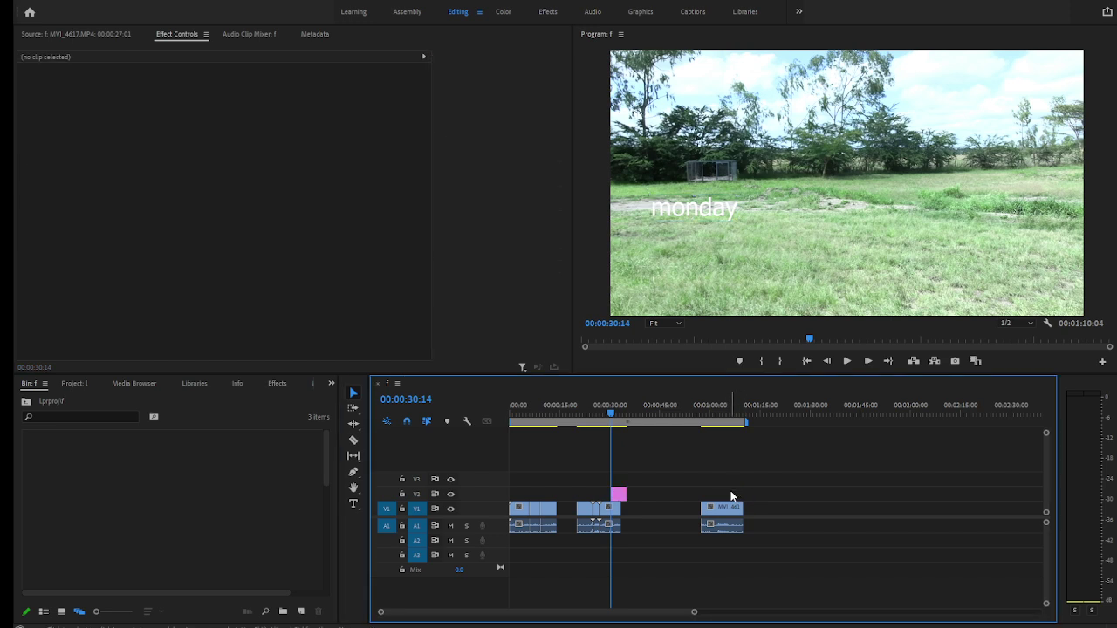
click(620, 495)
key(Delete)
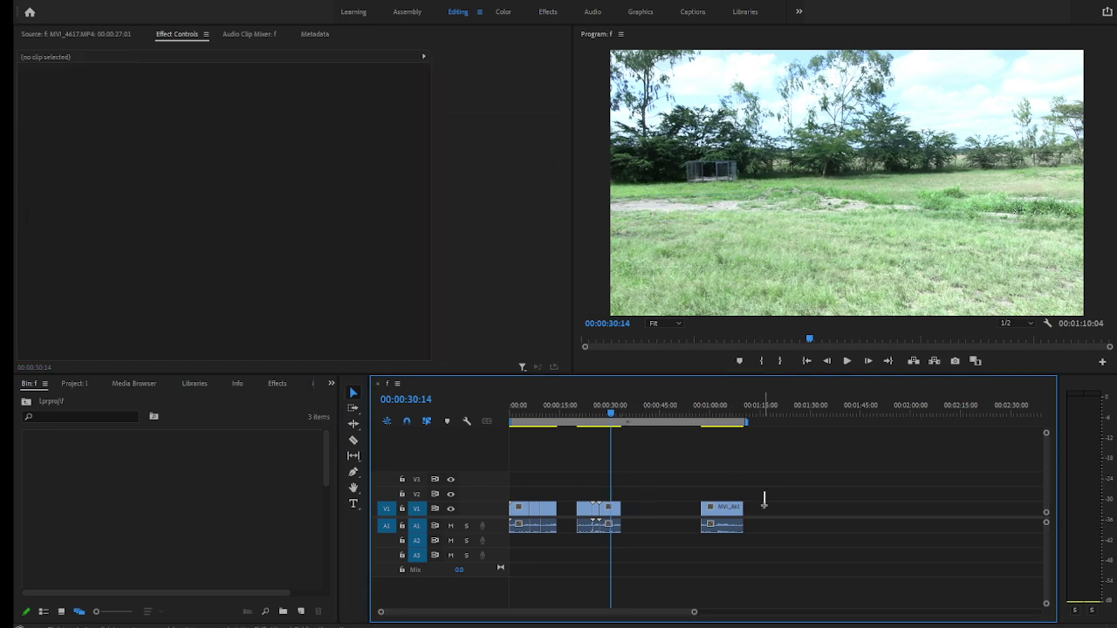
Step: Delete all clip pieces and their audio from the timeline except the first piece at the start
drag(765, 492, 523, 539)
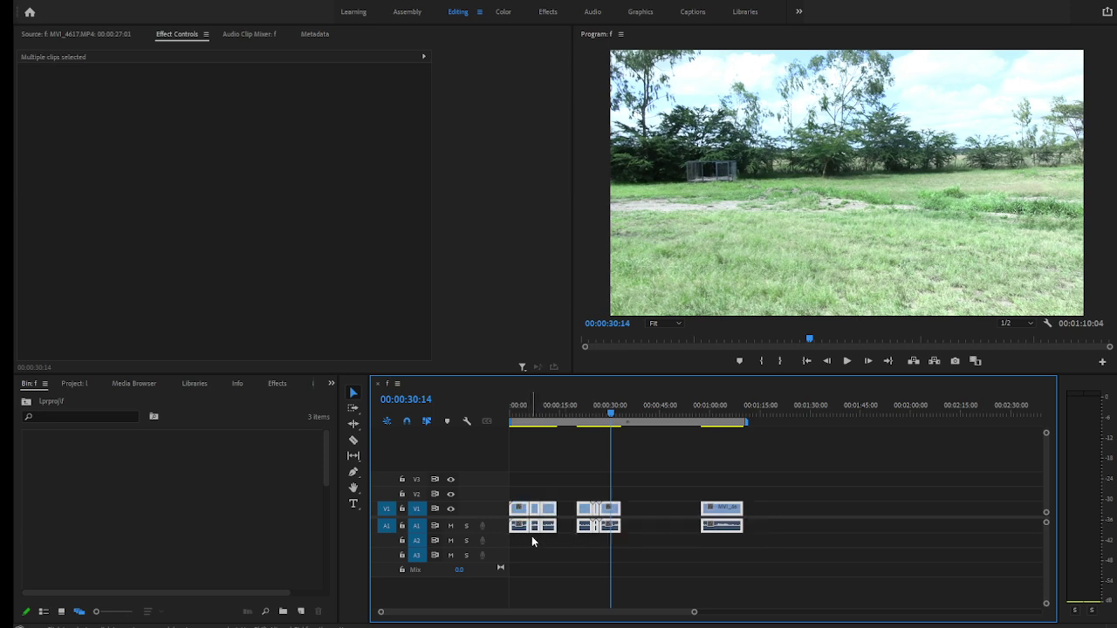
drag(780, 520, 537, 541)
key(Delete)
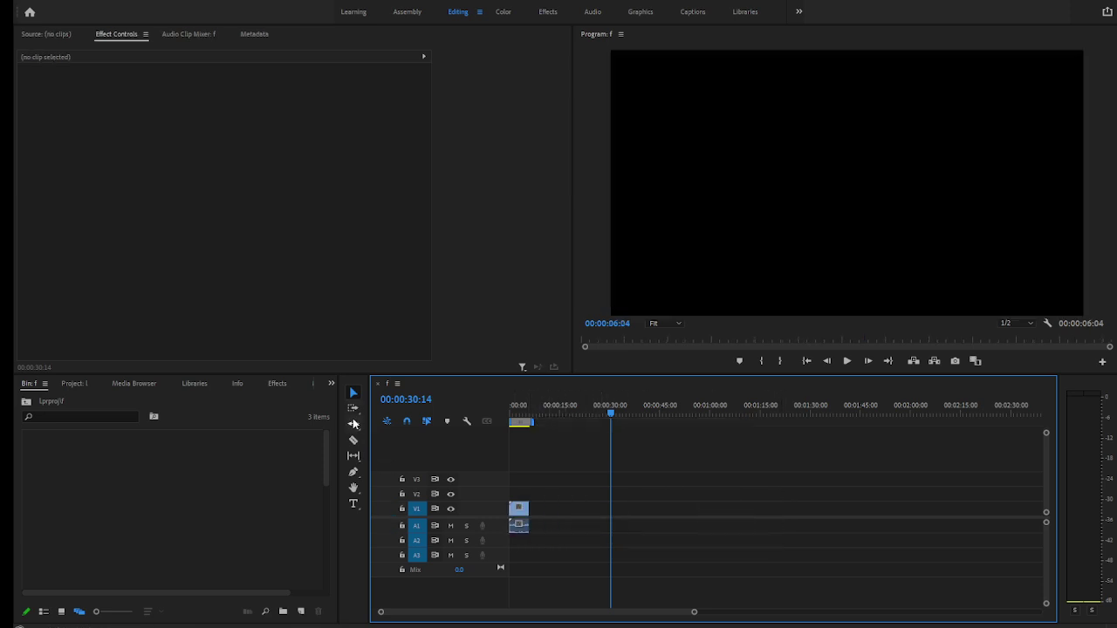
Step: Extend the remaining MVI_4617.MP4 piece to its full length and close the gap in front of it
drag(520, 515, 775, 506)
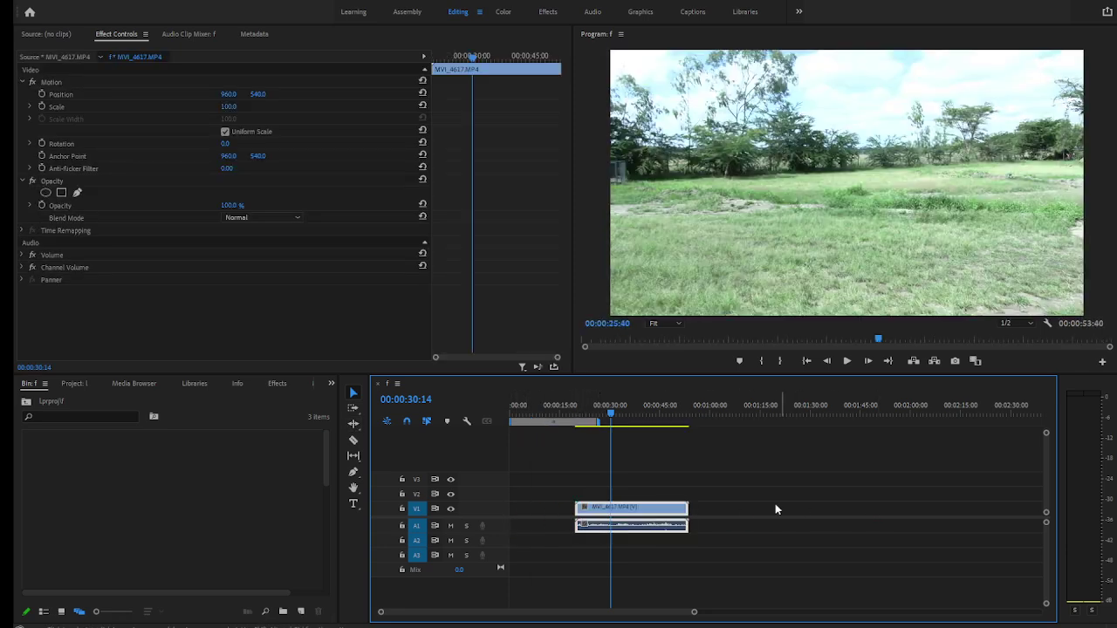
click(526, 515)
key(Delete)
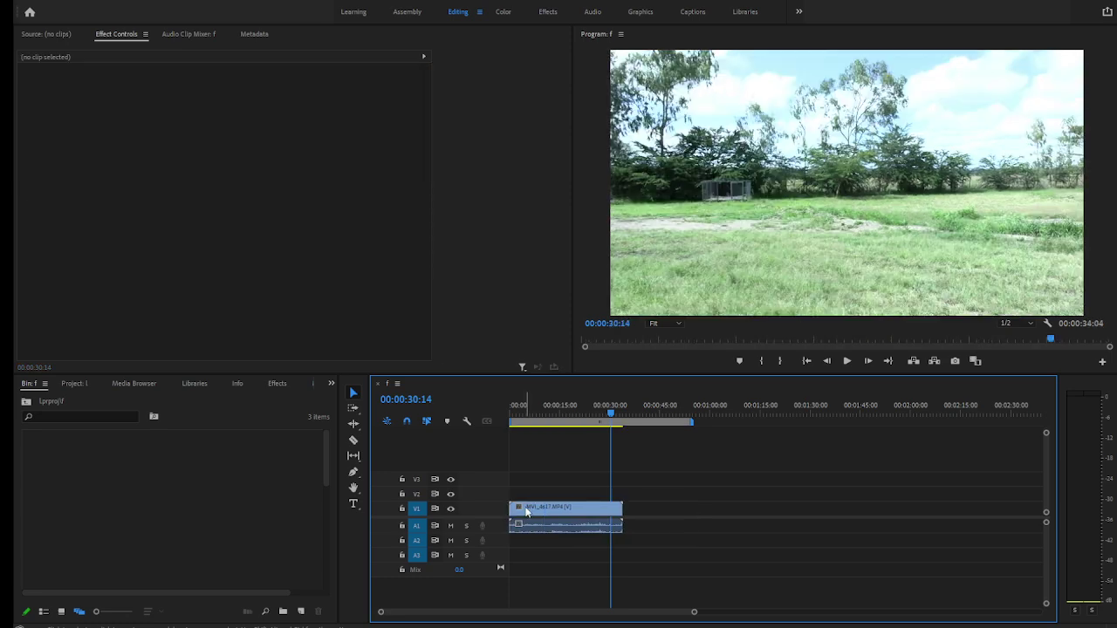
Step: Position the playhead at 00:00:03:08 and leave the V1 clip deselected
click(522, 407)
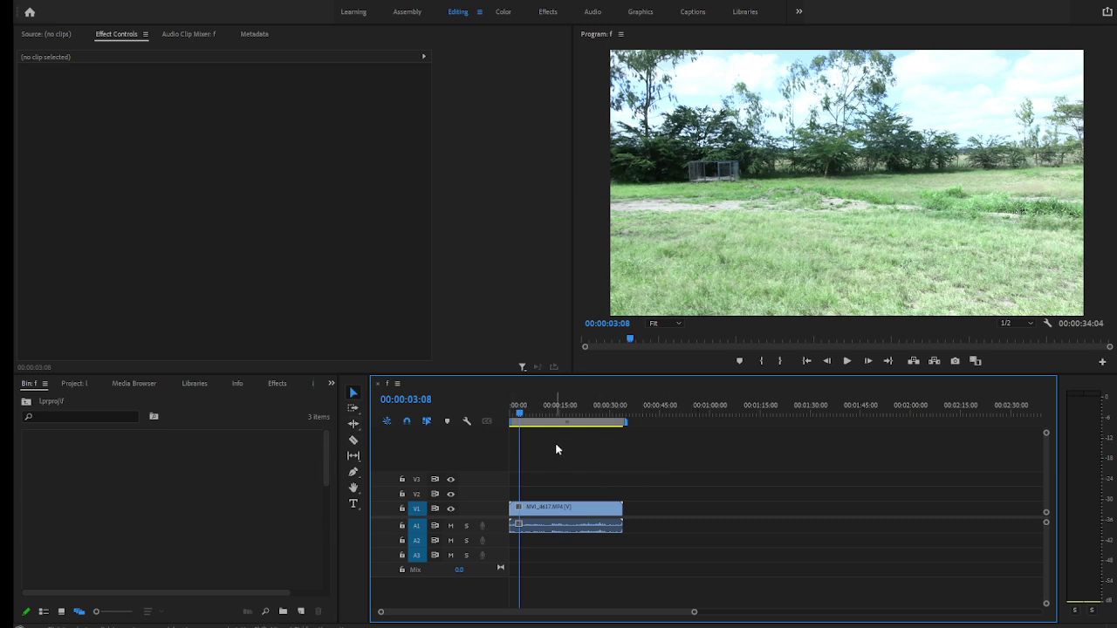
click(580, 503)
click(554, 487)
Step: Place the short clip from bin f on V1, slightly after the end of the MVI_4617.MP4 clip
click(82, 384)
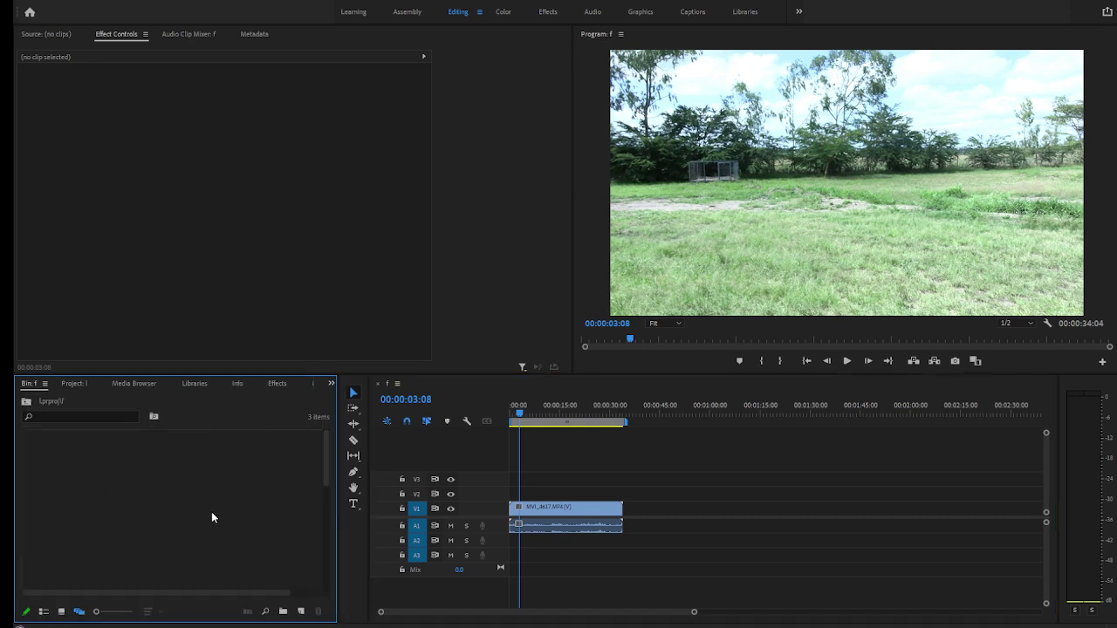
scroll(209, 480, down, 2)
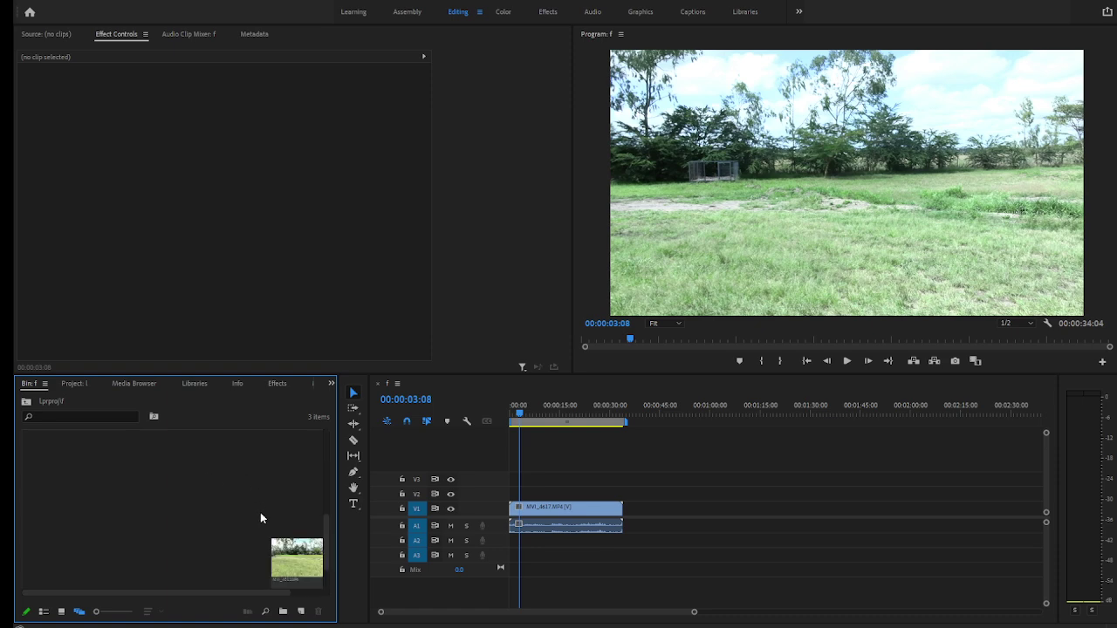
drag(293, 561, 635, 529)
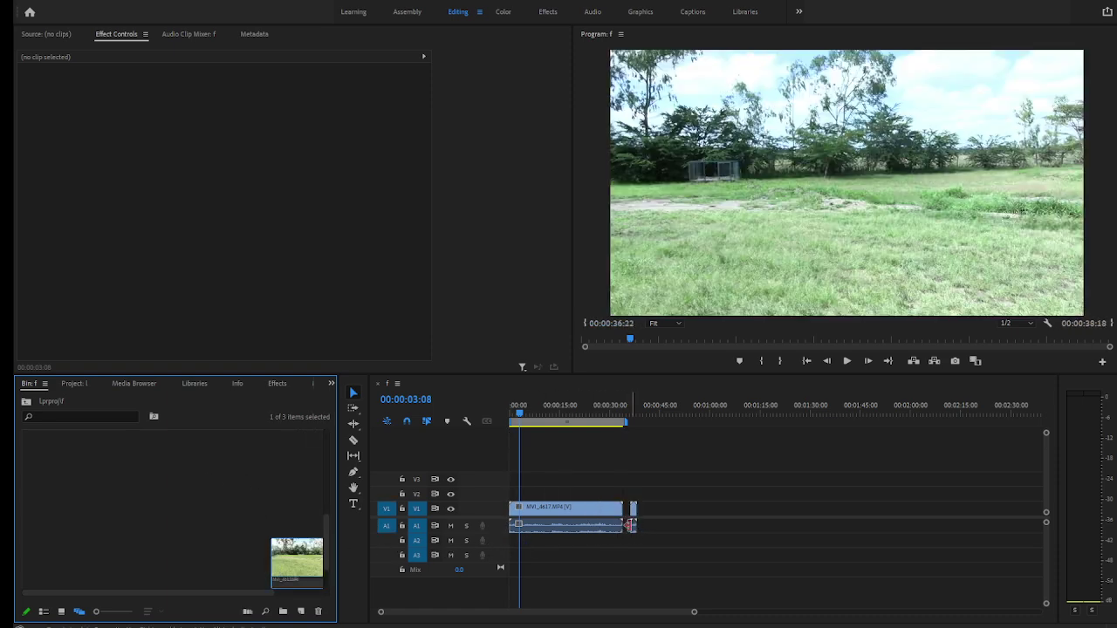
Step: Add a second copy of MVI_4617.MP4 from bin f on V1, directly after the first clip
click(324, 527)
scroll(325, 515, down, 2)
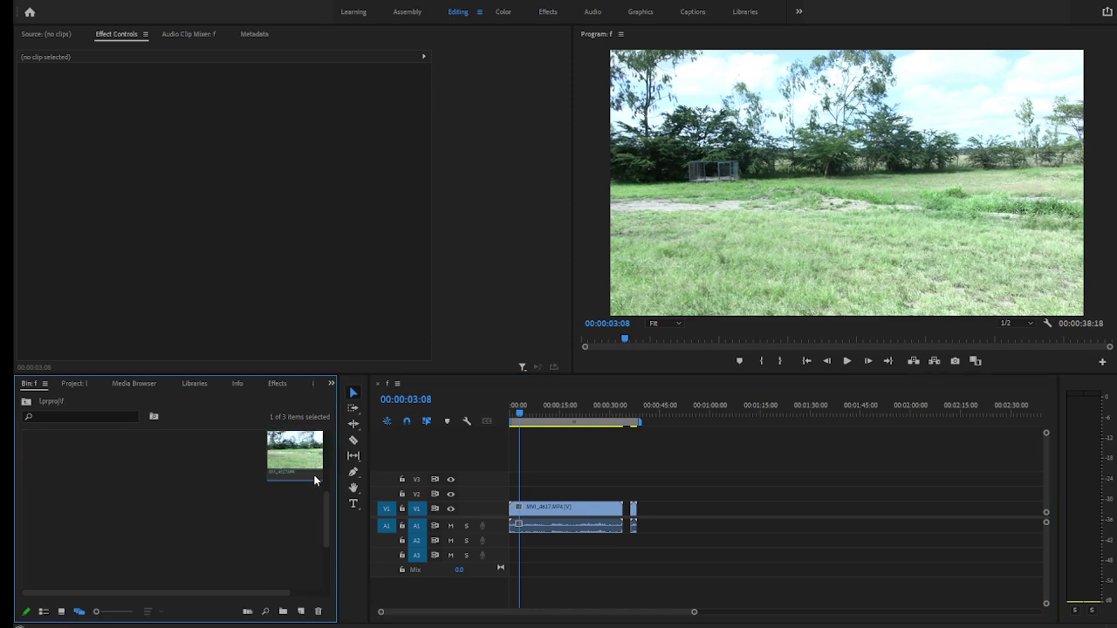
drag(315, 480, 643, 495)
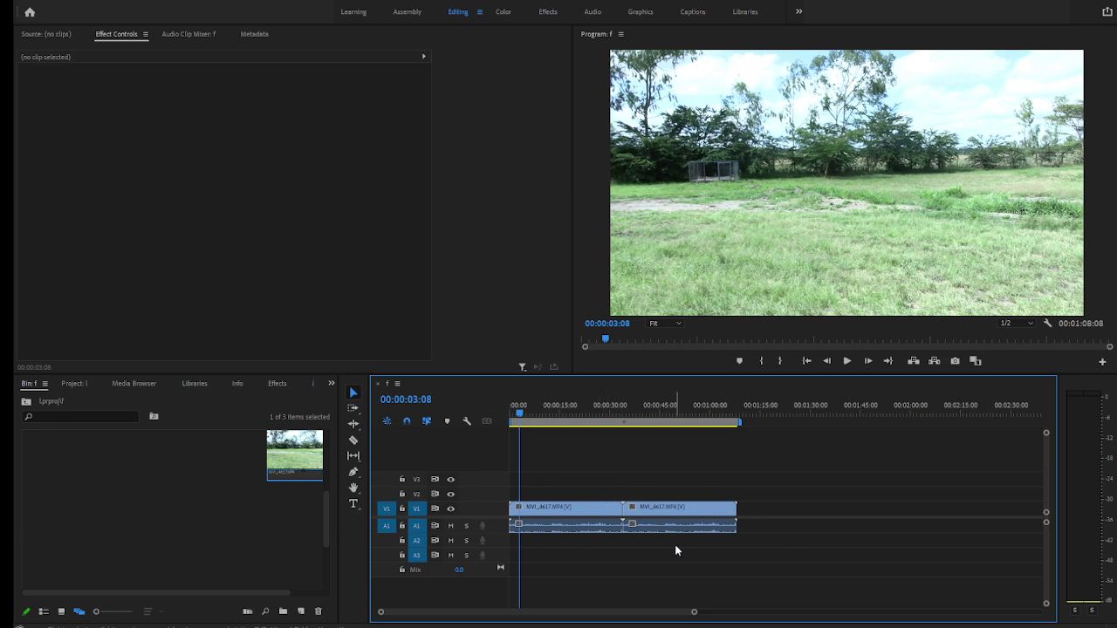
Step: Create a new sequence from the whole bin f, then close it to return to the original sequence
click(275, 449)
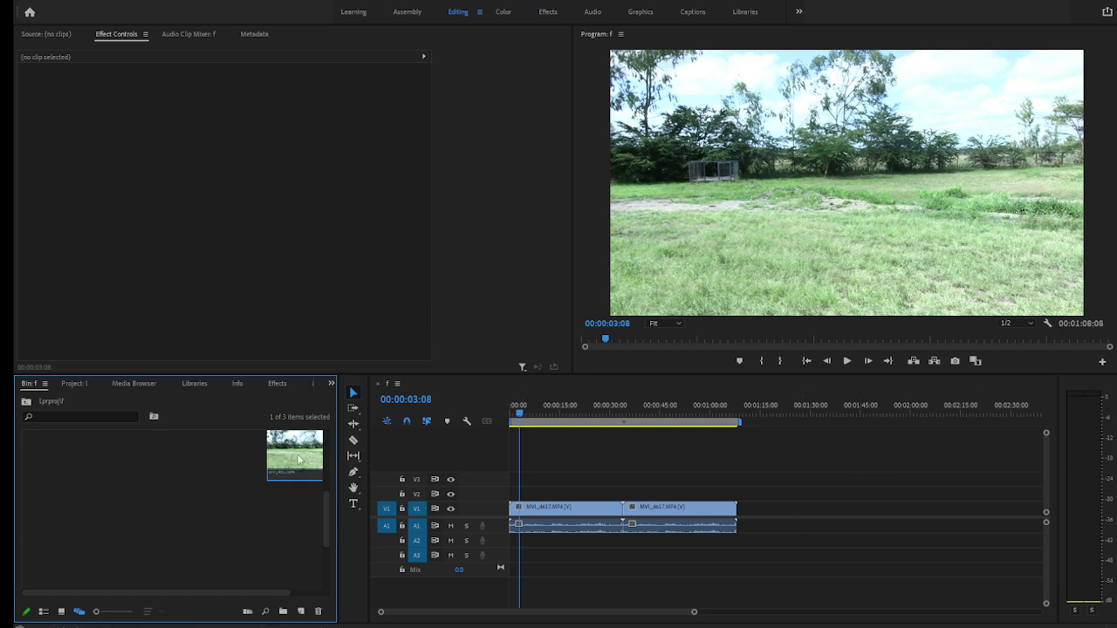
drag(305, 456, 302, 611)
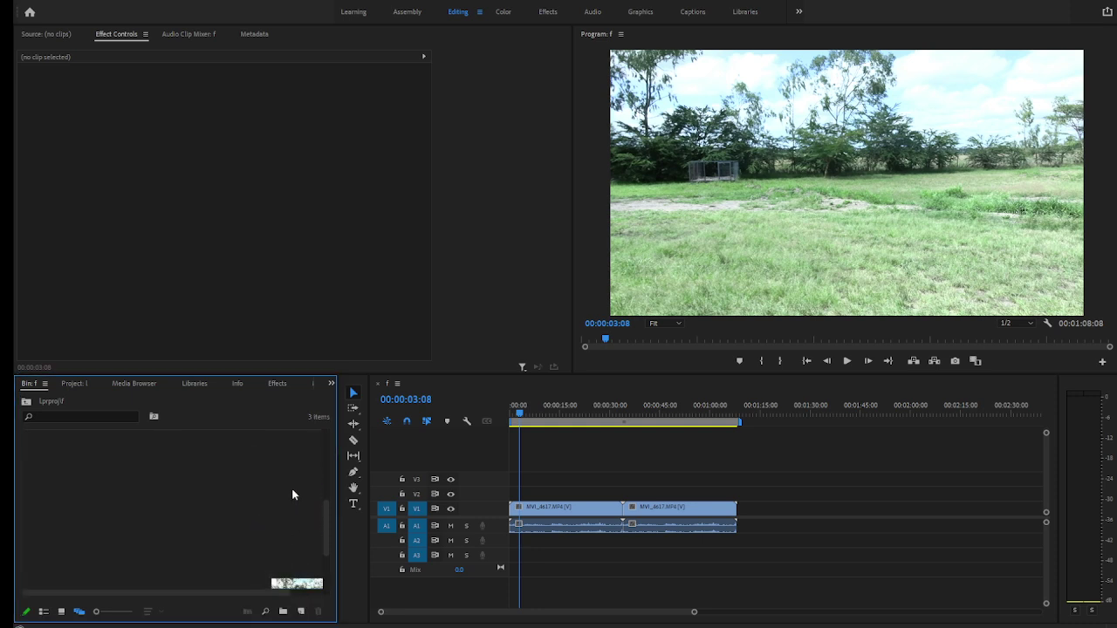
click(28, 401)
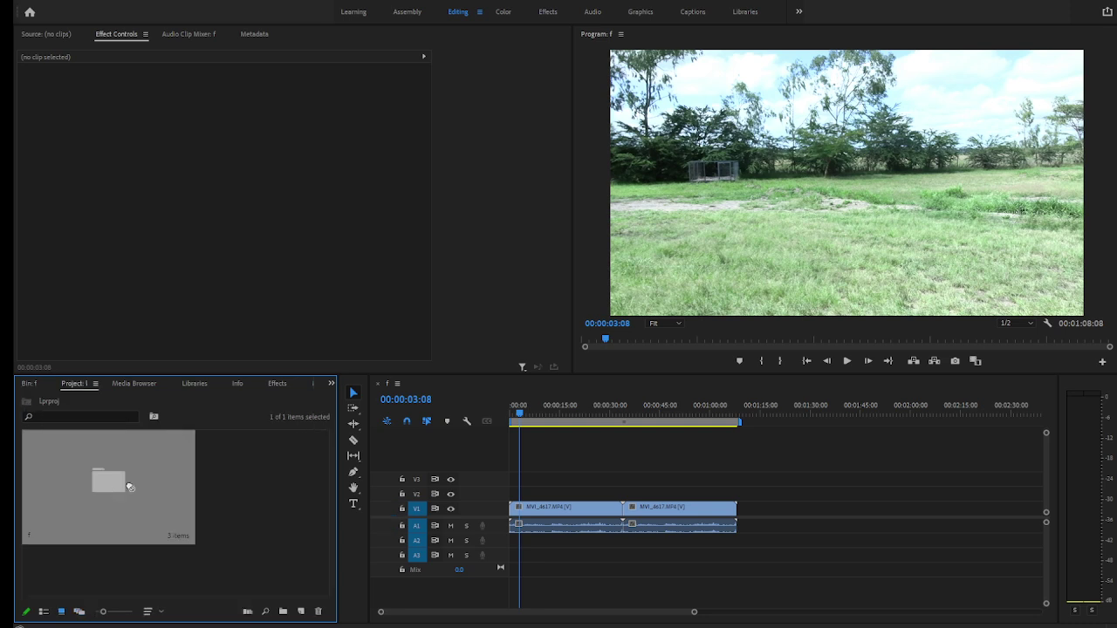
drag(281, 573, 302, 610)
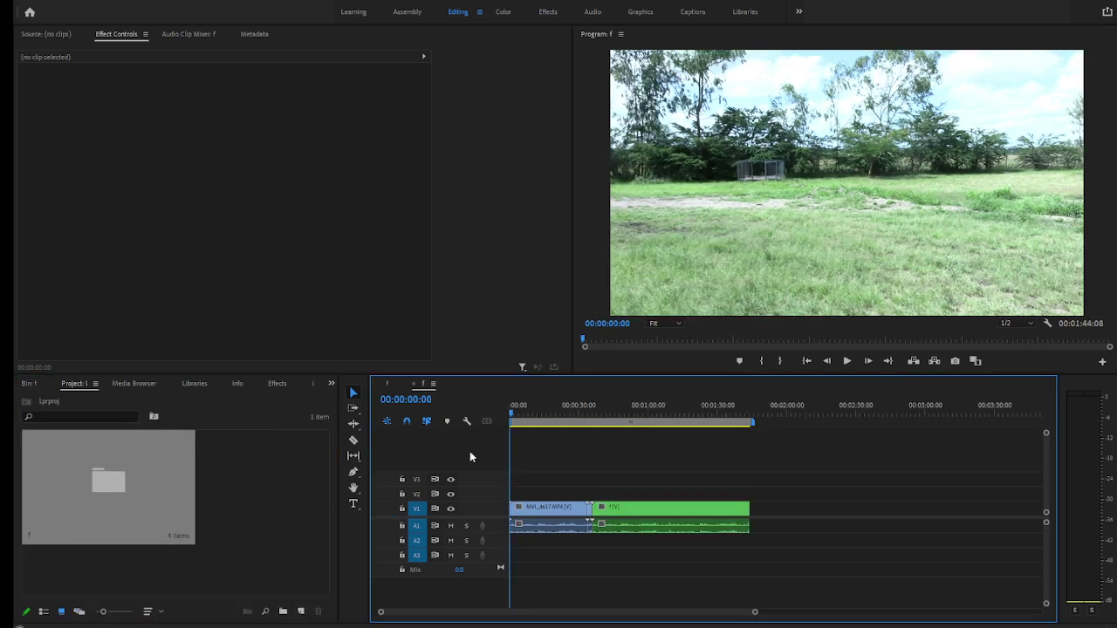
click(415, 384)
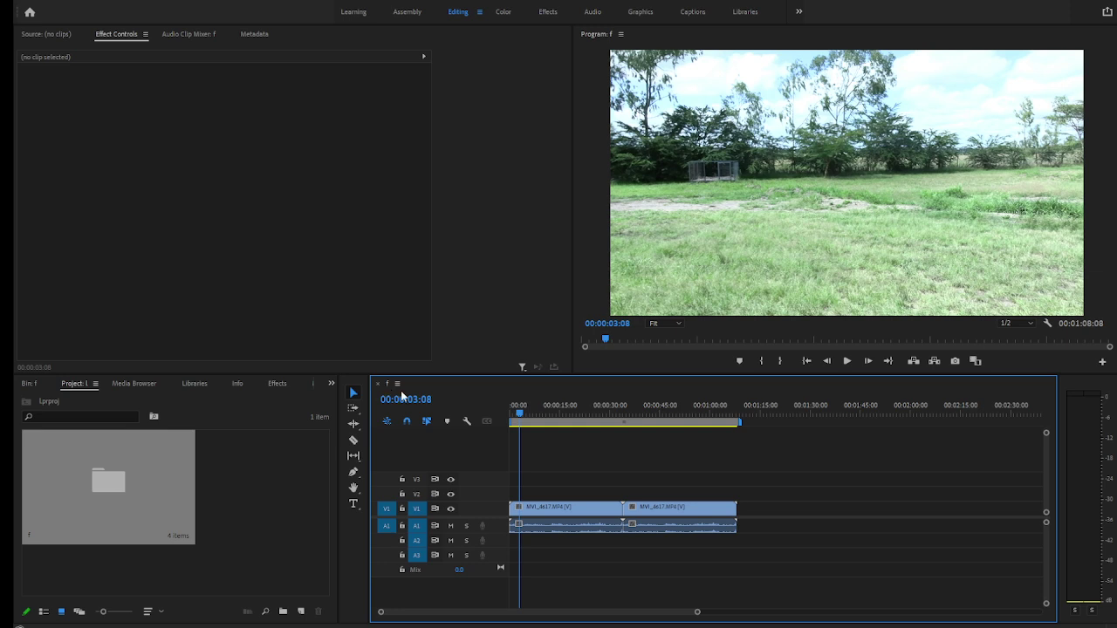
click(248, 511)
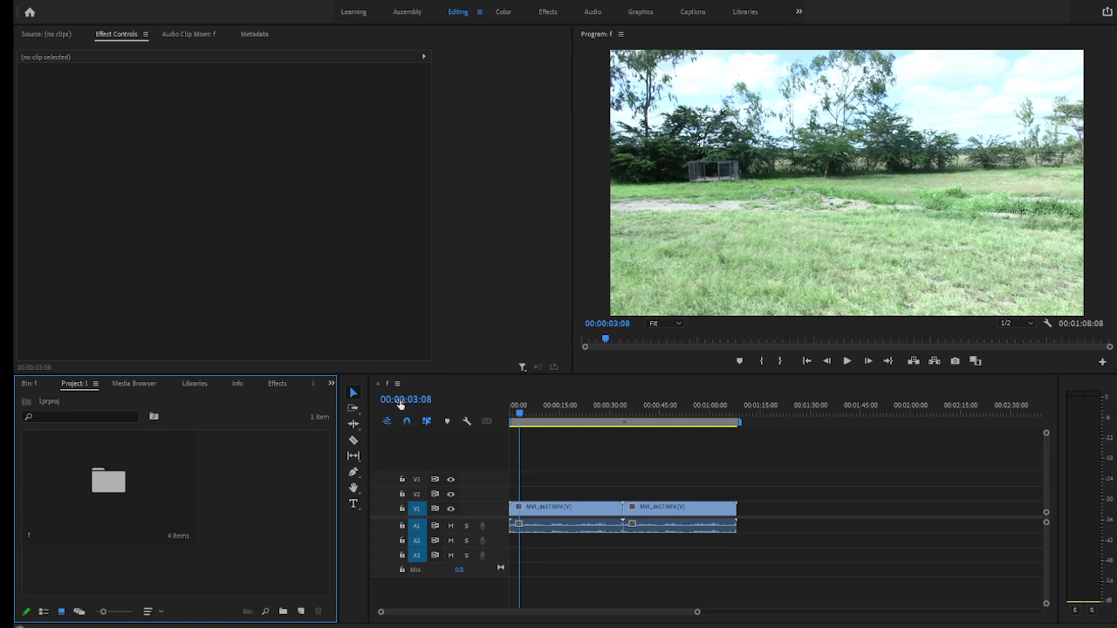
Step: Scrub and briefly play through the two joined clips, leaving the playhead at 00:00:04:46
drag(519, 428, 623, 435)
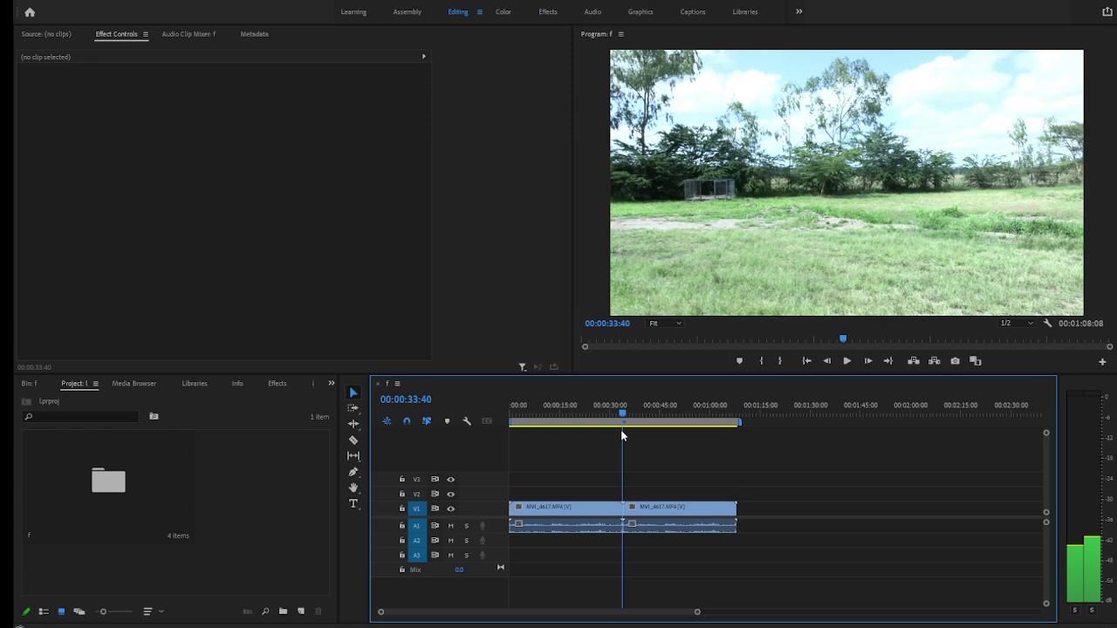
drag(622, 435, 555, 428)
key(space)
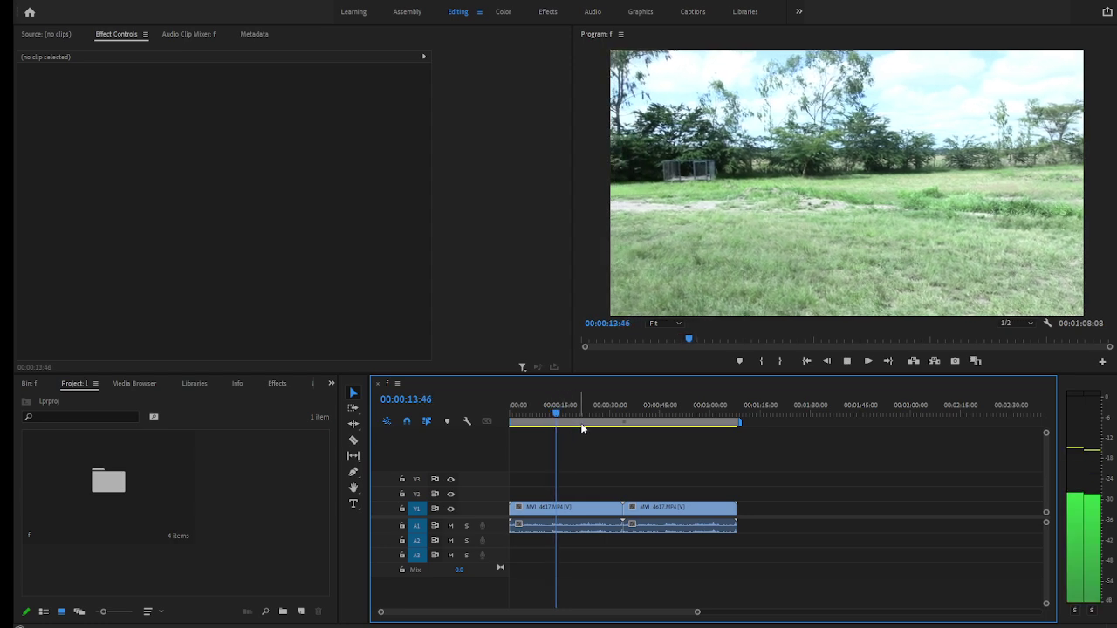
key(space)
drag(559, 421, 724, 425)
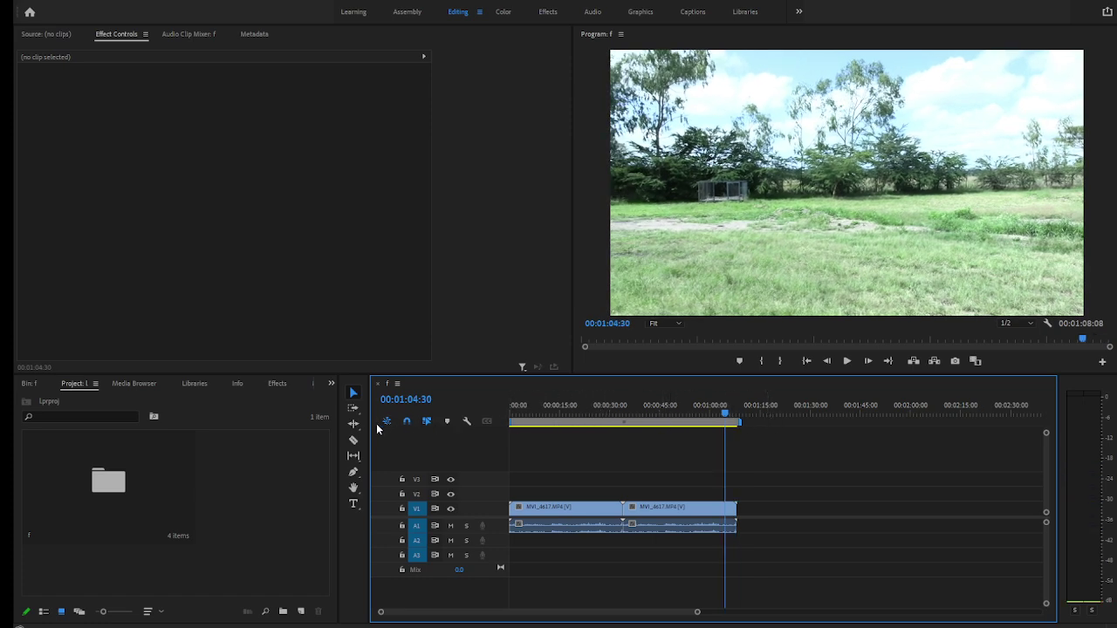
drag(728, 425, 525, 427)
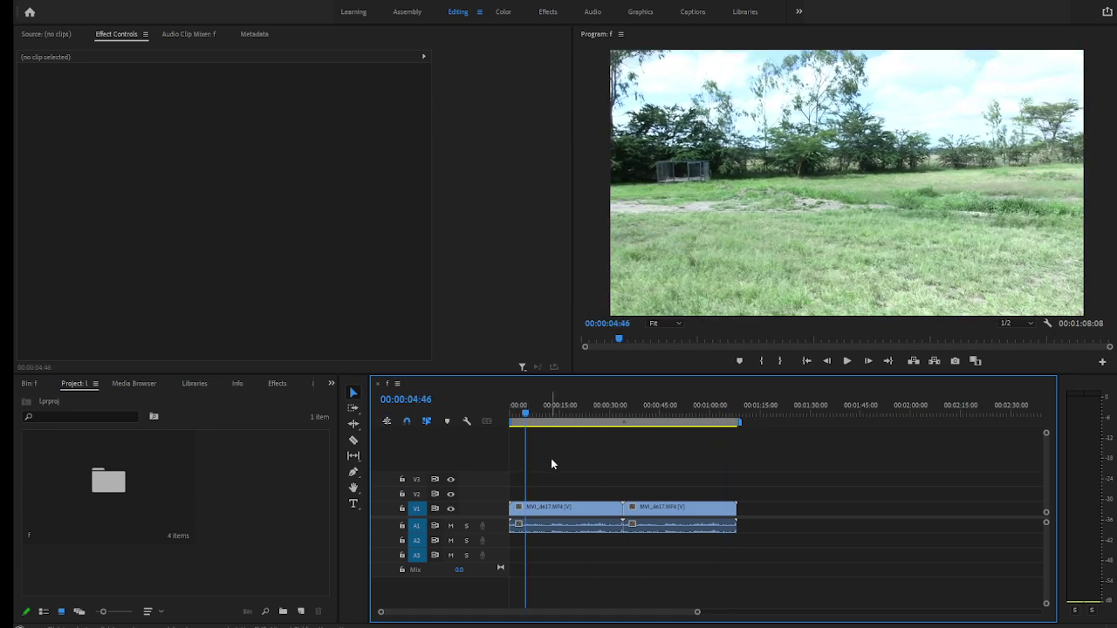
Step: Turn on inserting sequences as nests, and display the contents of bin f in icon view, showing its lower items
click(545, 524)
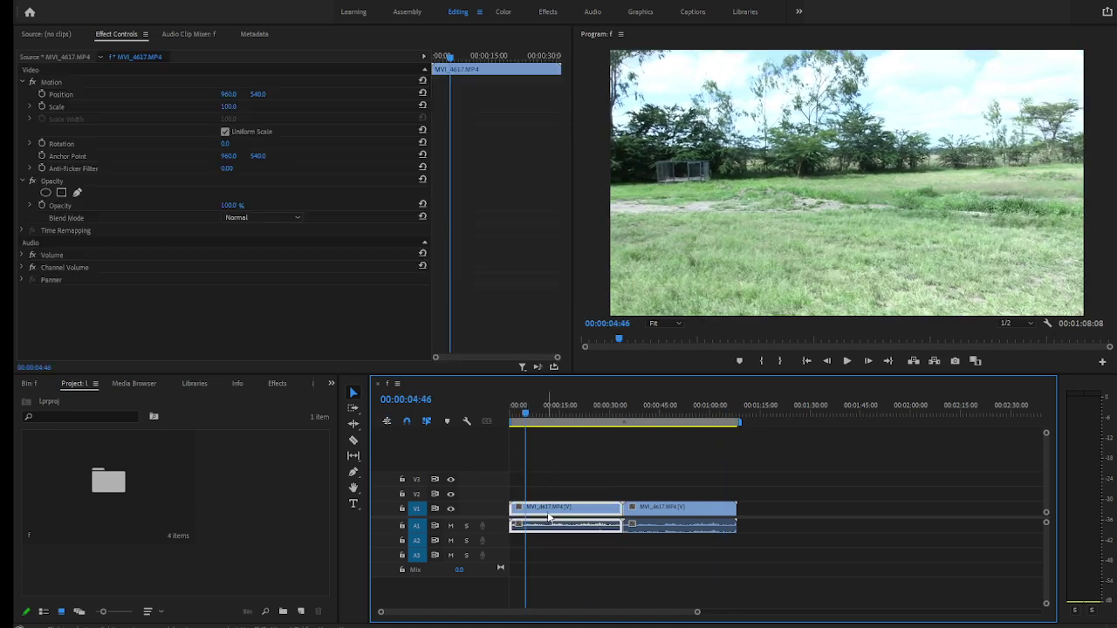
click(388, 423)
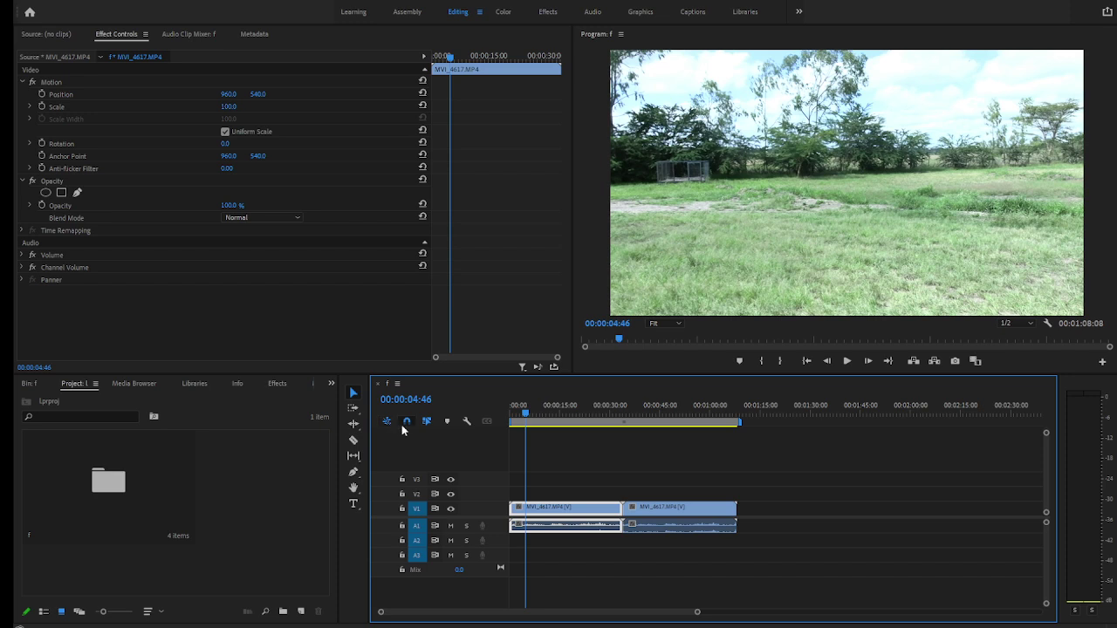
double_click(126, 486)
scroll(250, 466, down, 3)
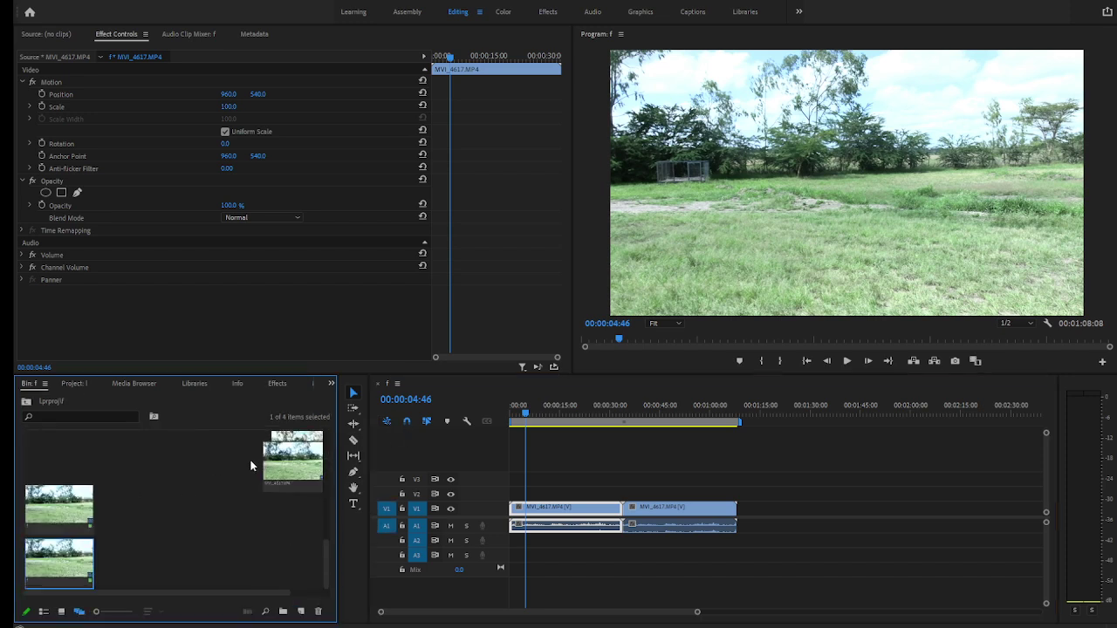
click(62, 611)
scroll(109, 579, down, 1)
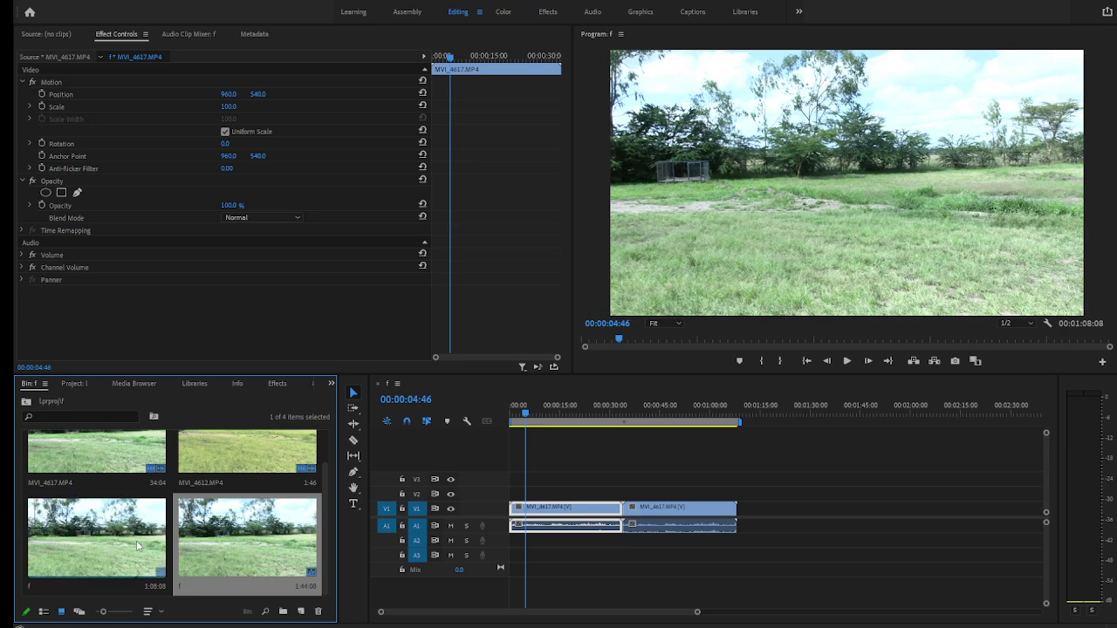
click(547, 471)
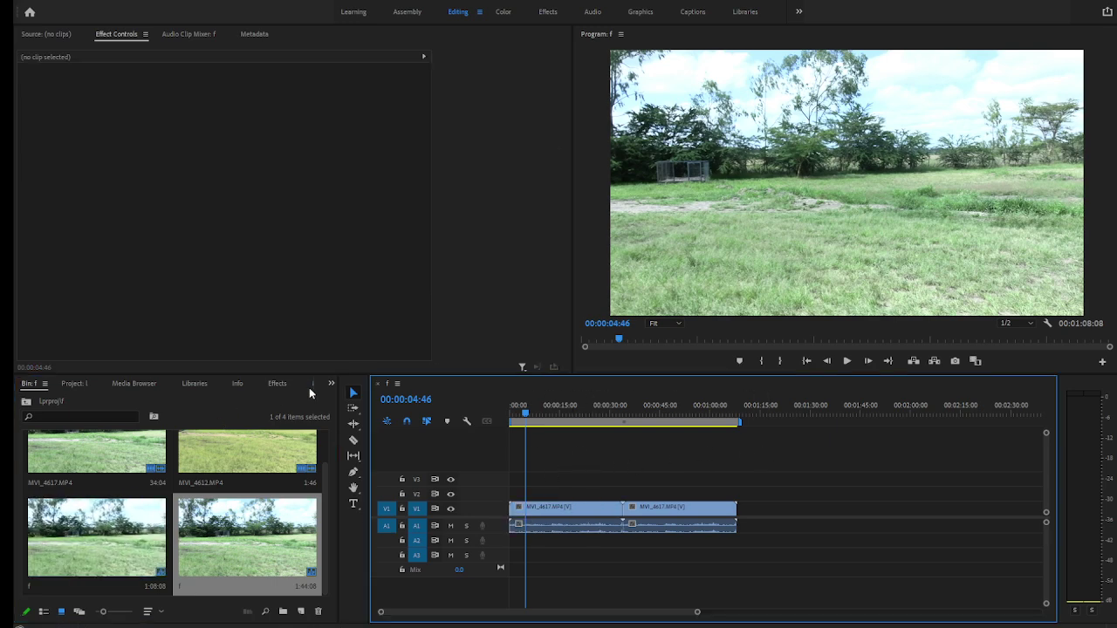
Step: Move the playhead with snapping off and on again to compare, leaving snapping on and the playhead at 00:00:26:38
click(408, 422)
drag(525, 416, 852, 410)
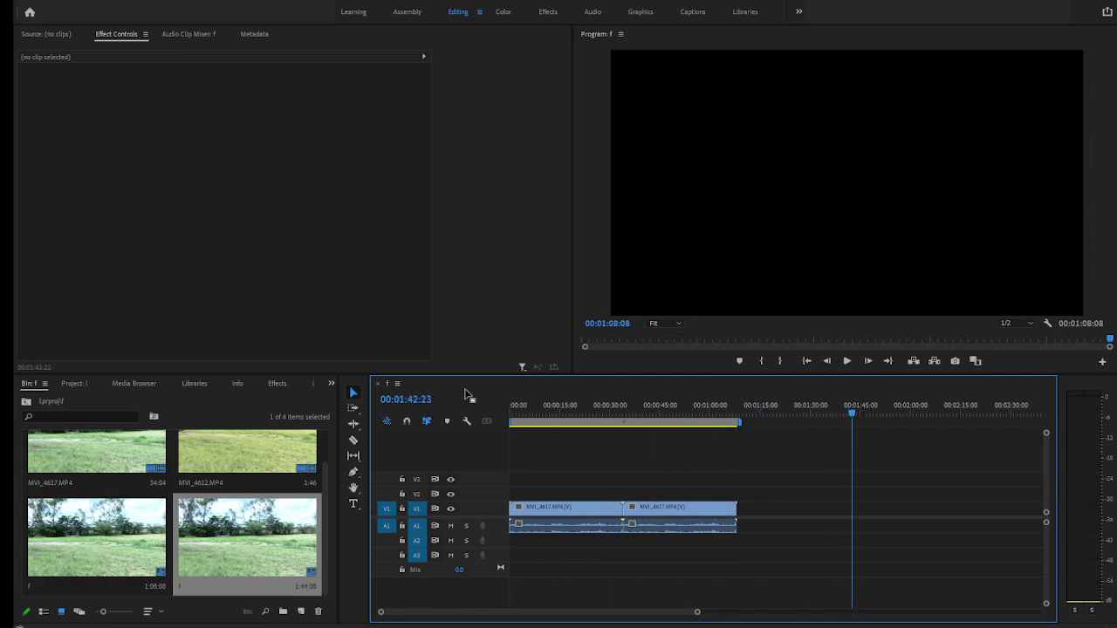
click(407, 422)
drag(852, 418, 638, 420)
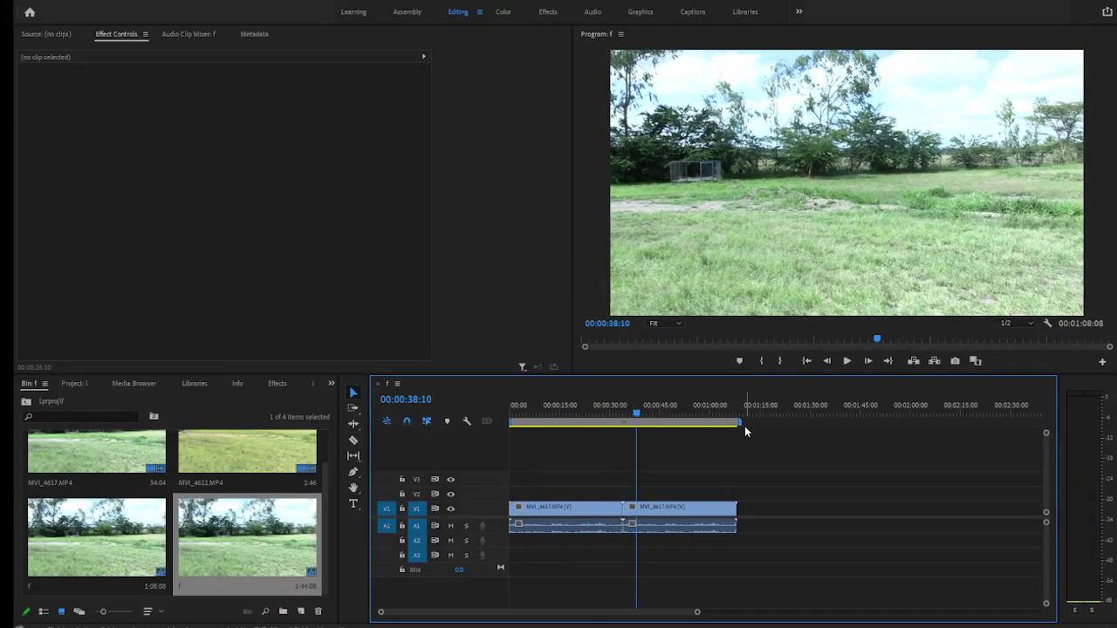
click(599, 412)
Step: Try resizing the work area bar to the first clip's end and past the last clip, with snapping on and off
drag(740, 424, 624, 426)
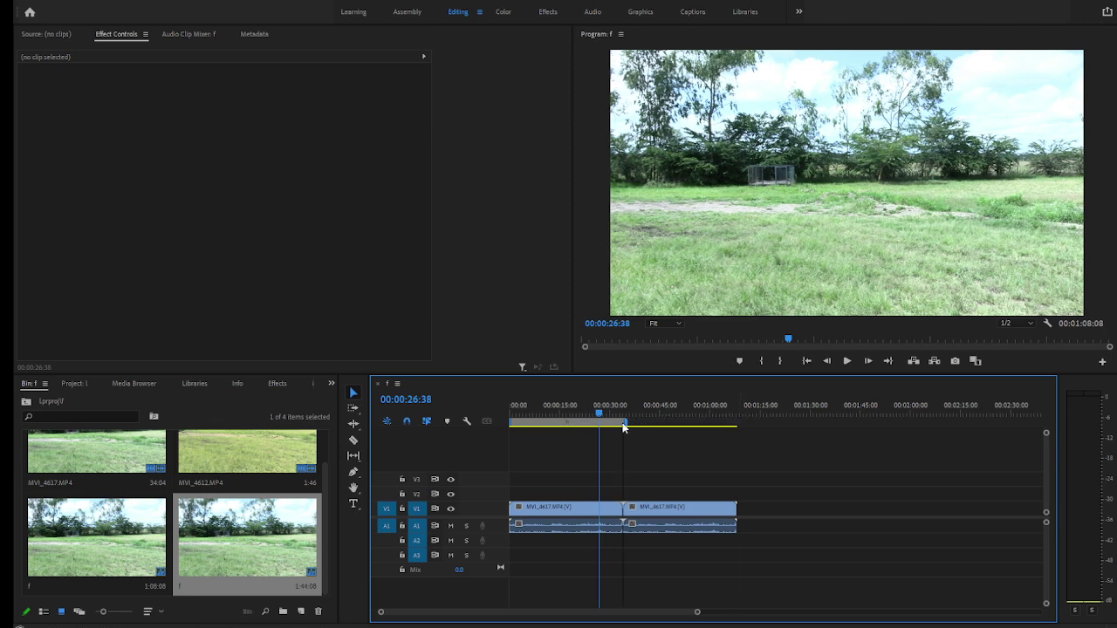
drag(624, 426, 778, 424)
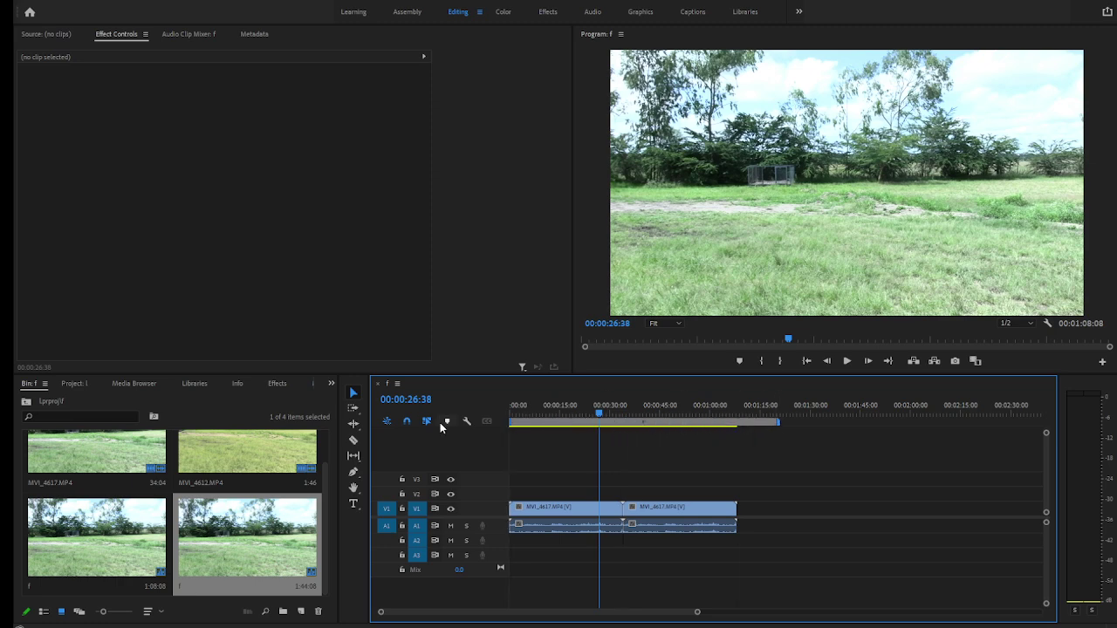
click(408, 423)
mouse_move(775, 419)
mouse_down()
mouse_move(615, 429)
mouse_move(780, 430)
mouse_up()
click(408, 420)
mouse_move(769, 424)
mouse_down()
mouse_move(513, 425)
mouse_move(763, 428)
mouse_up()
Step: Cut the first clip at about 00:00:18 and the second at about 00:00:46 and 00:01:00 with the Razor tool
click(353, 440)
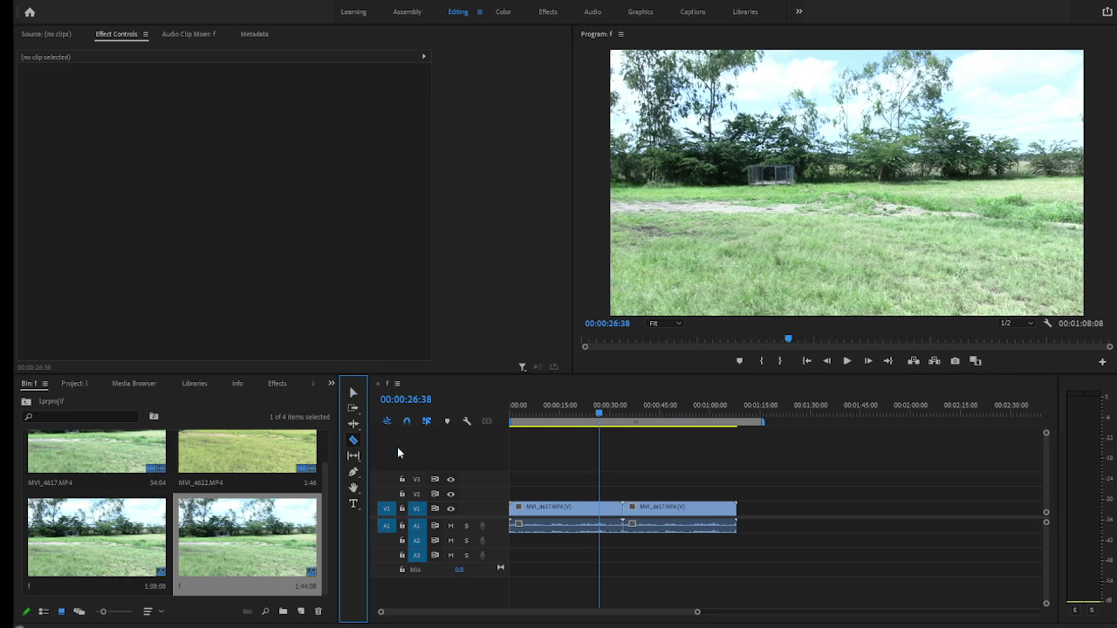
click(571, 515)
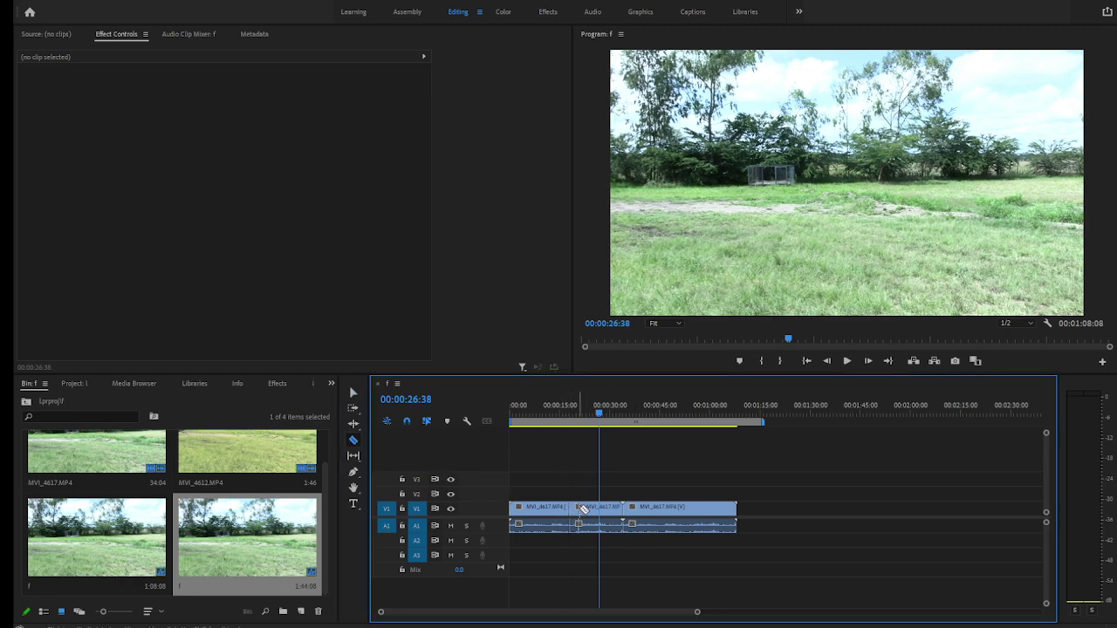
click(664, 511)
click(708, 510)
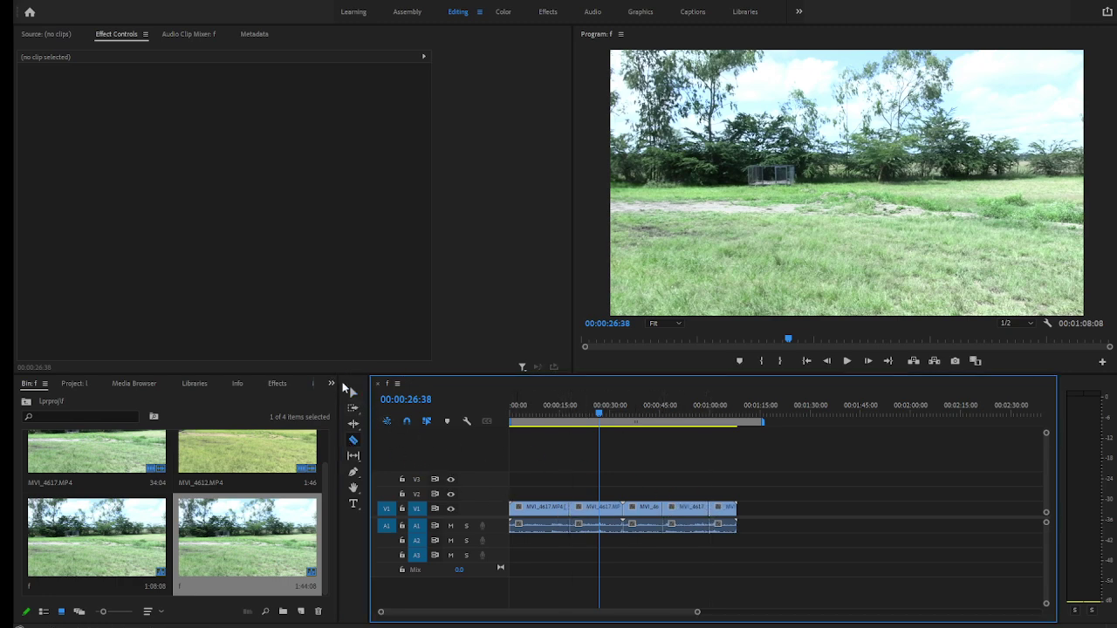
Step: With the Selection tool, snap the work area bar's end to the cut at about 00:00:46, and return it to the last clip's end
click(353, 393)
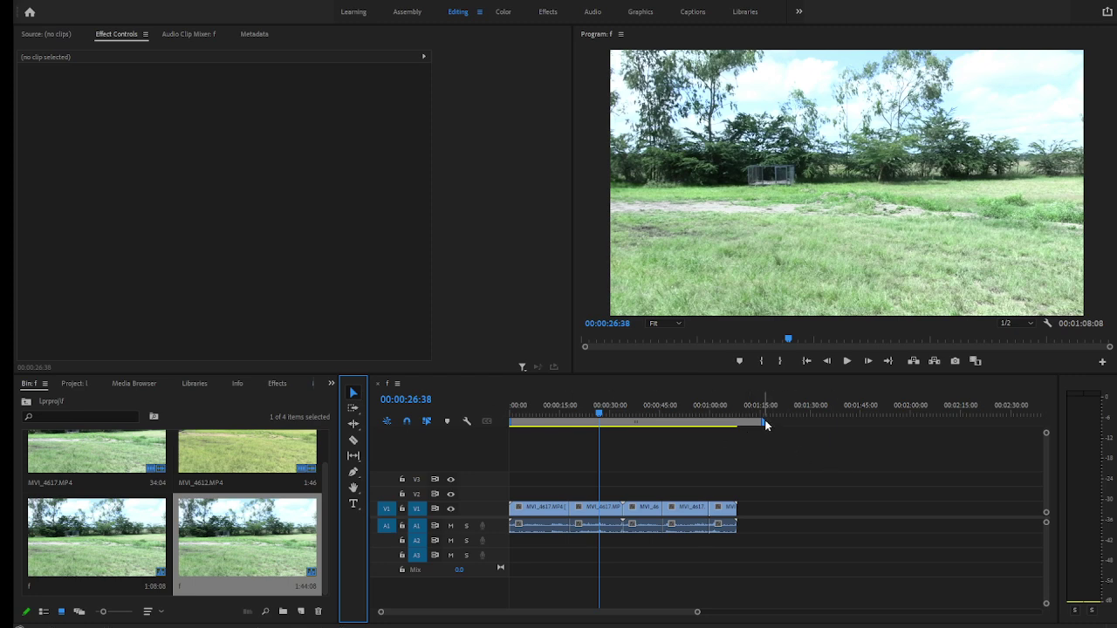
drag(763, 425, 668, 432)
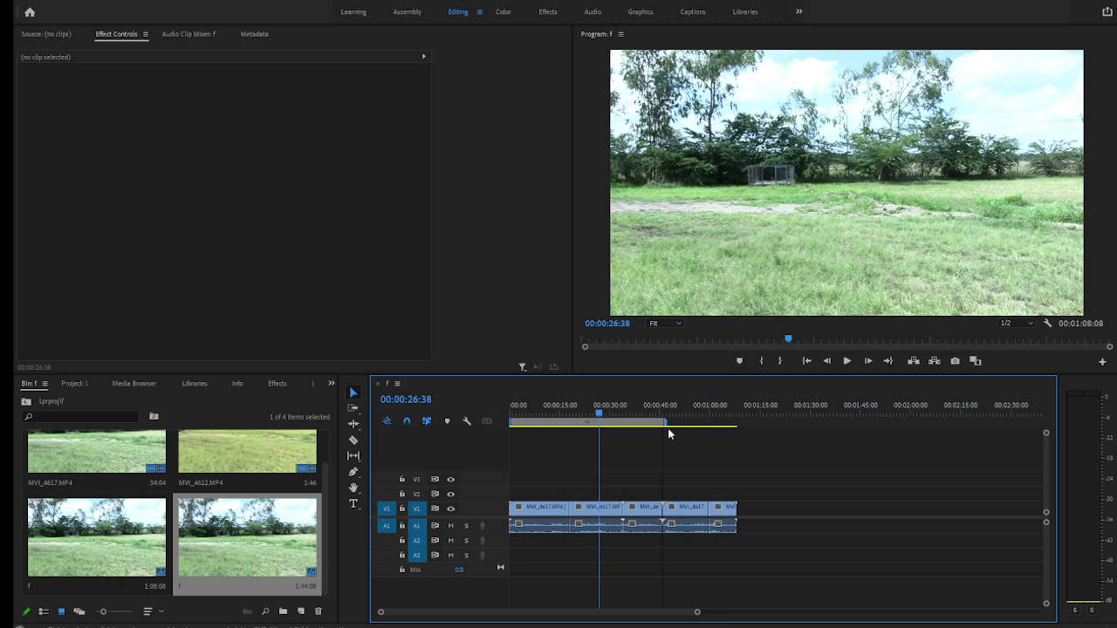
drag(668, 433, 741, 448)
Step: Move the fourth and third cut pieces with their linked audio past the end of the sequence, to about 00:01:23 and 00:01:54
drag(680, 513, 806, 522)
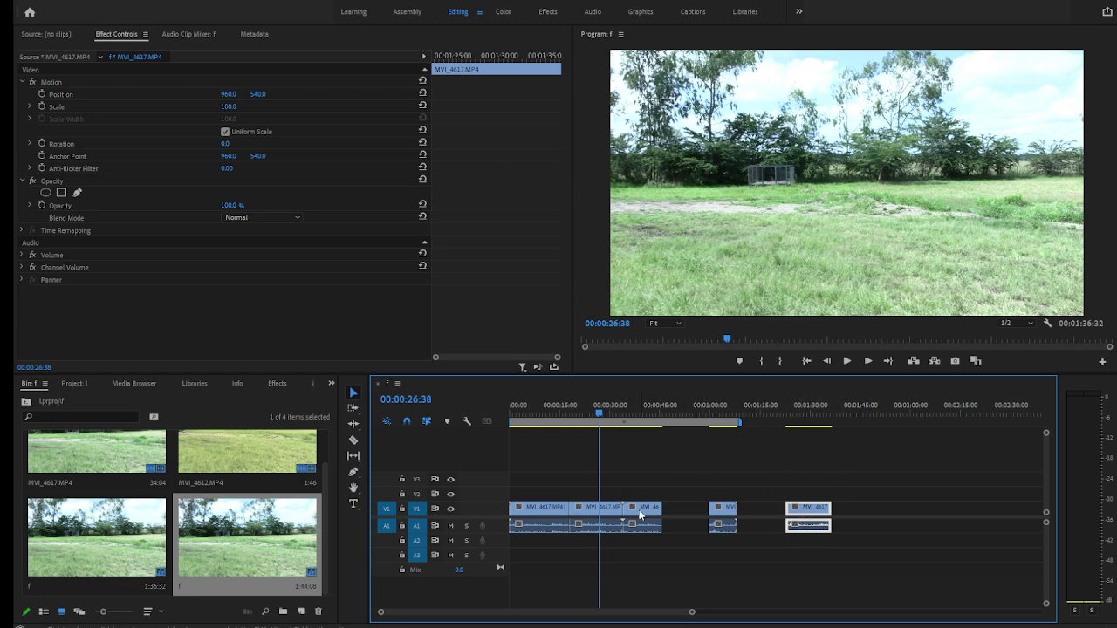
drag(642, 513, 906, 514)
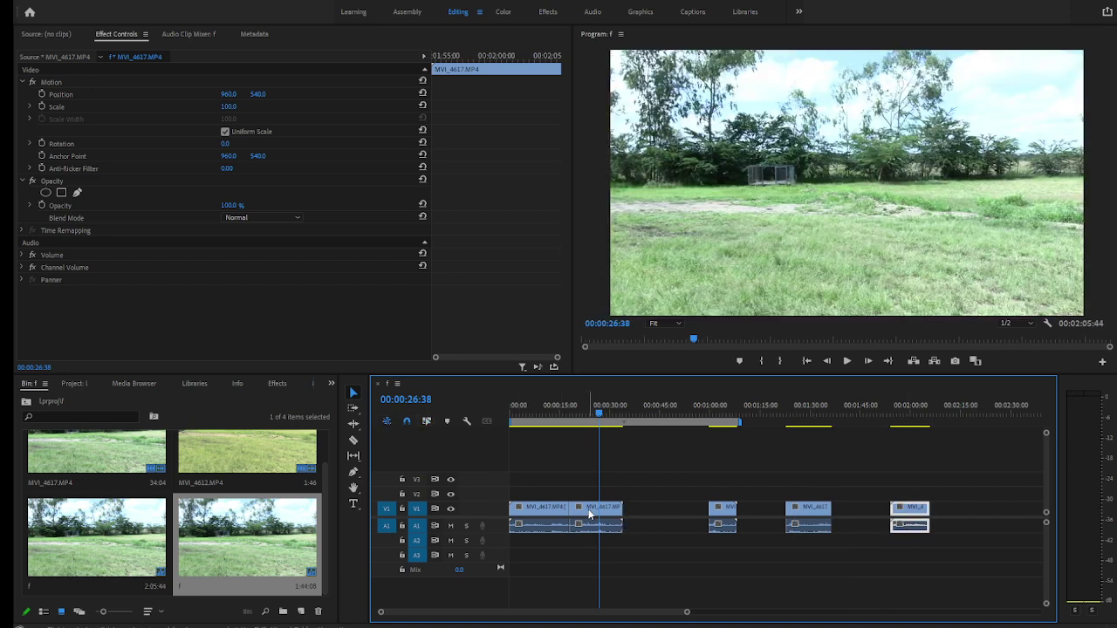
Step: With linked selection off, move video and audio pieces independently of each other along V1 and A1
drag(593, 514, 669, 514)
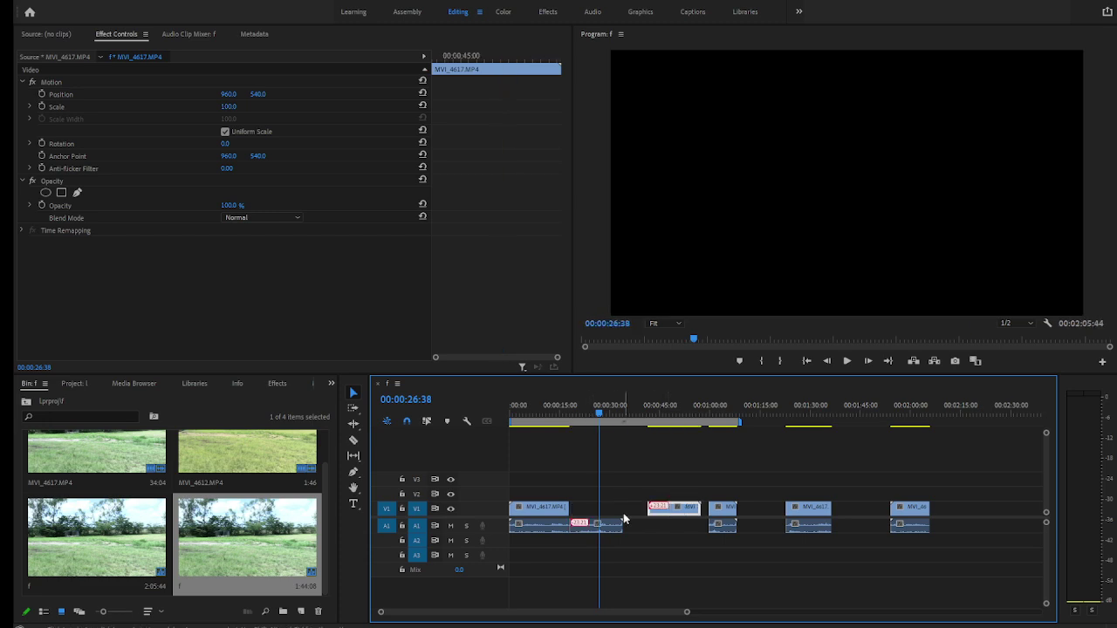
click(536, 526)
drag(534, 527, 654, 527)
drag(543, 515, 1005, 511)
drag(807, 528, 762, 534)
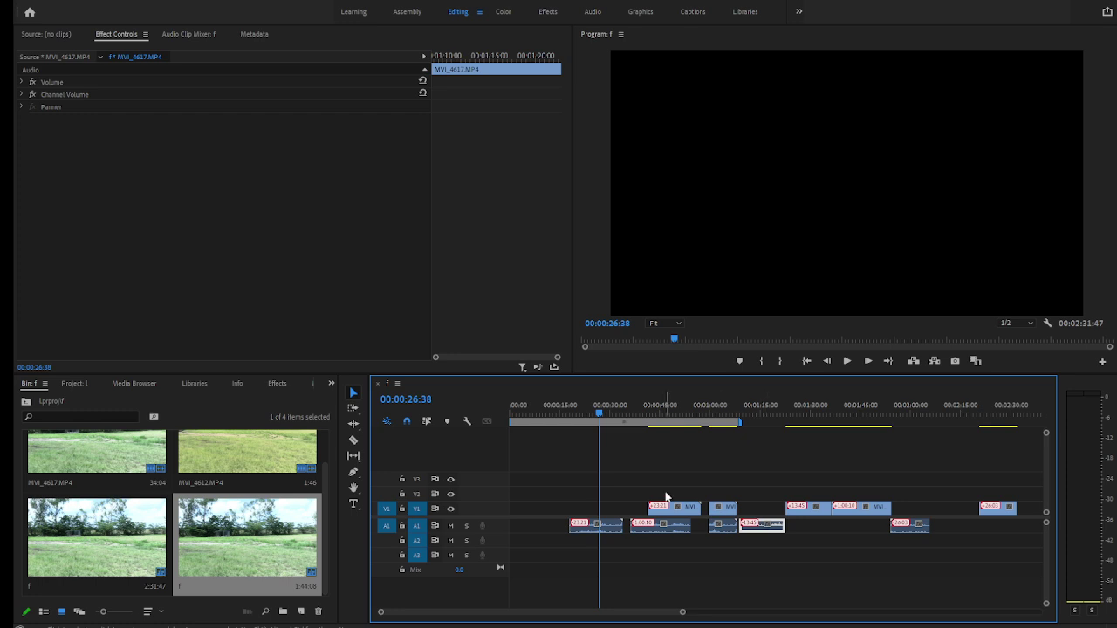
Step: Turn linked selection back on and move three video pieces together with their audio, placing one on V3 and one on V2
click(427, 421)
drag(668, 506, 613, 482)
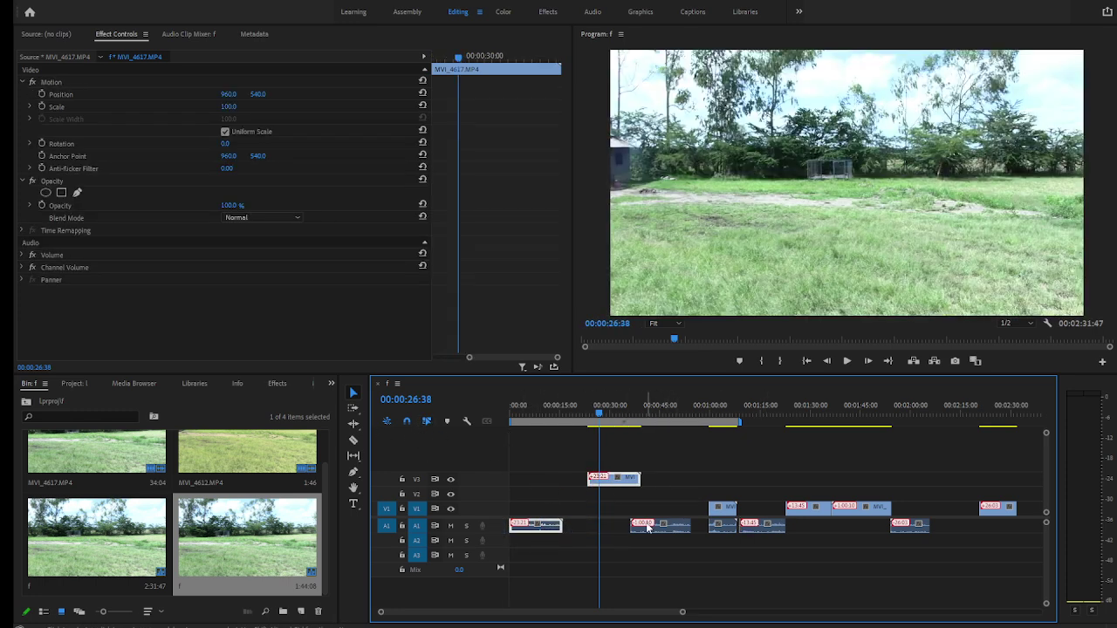
drag(730, 515, 960, 496)
drag(863, 508, 819, 510)
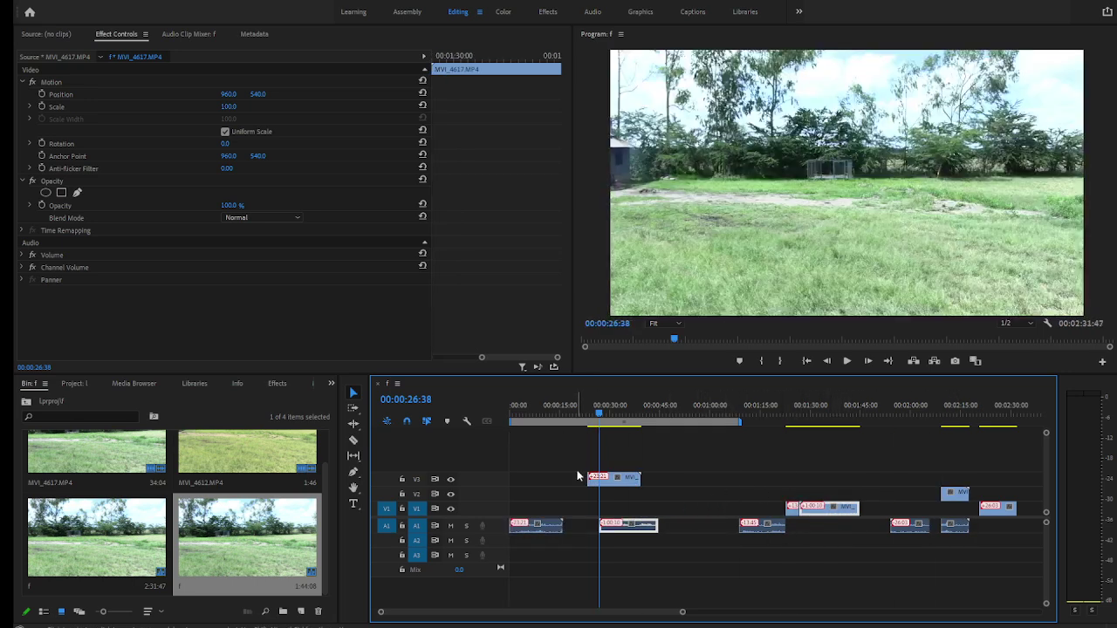
Step: Undo all the clip piece moves and the last razor cut in the second clip
key(ctrl+z)
key(ctrl+z)
key(ctrl+z)
key(ctrl+z)
key(ctrl+z)
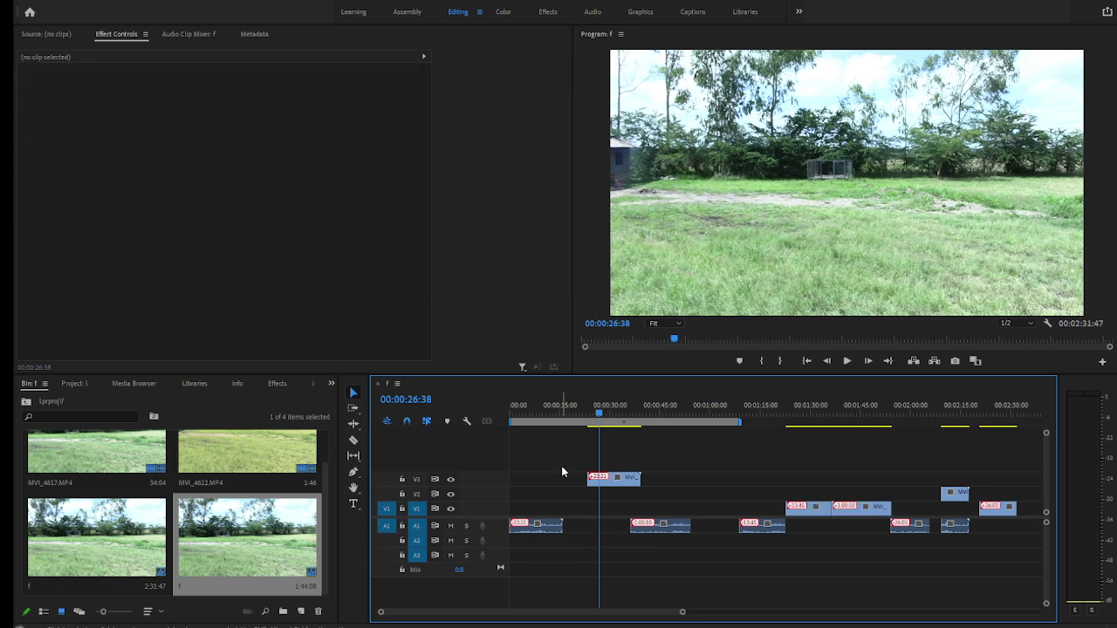
key(ctrl+z)
key(ctrl+z)
key(ctrl+z)
key(ctrl+z)
key(ctrl+z)
key(ctrl+z)
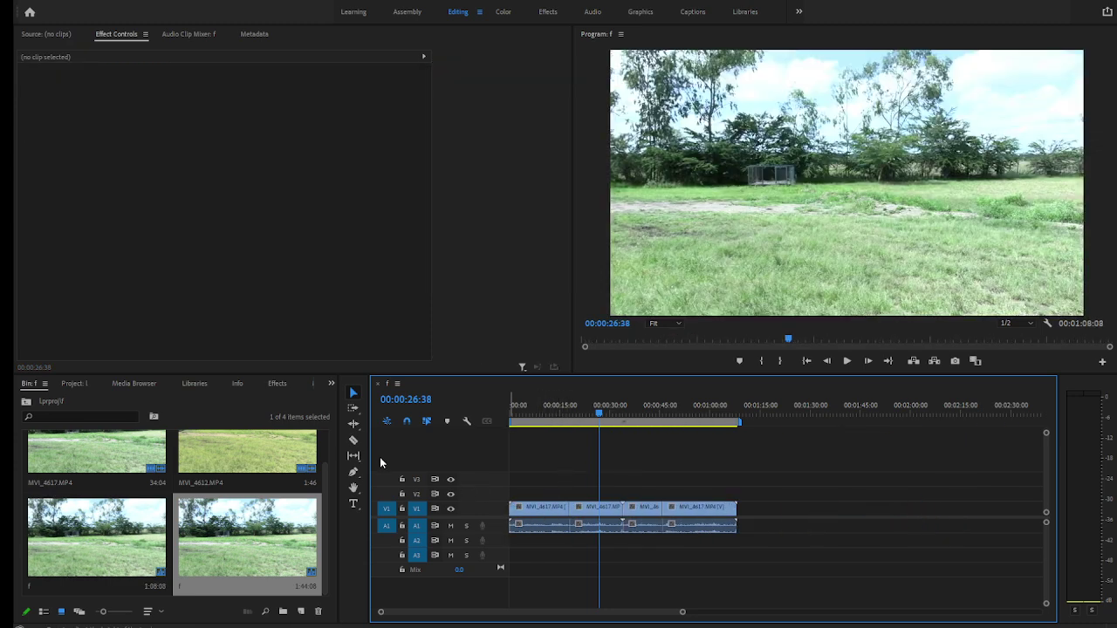
Step: Add a marker to the sequence at the playhead position, 00:00:26:38
click(447, 422)
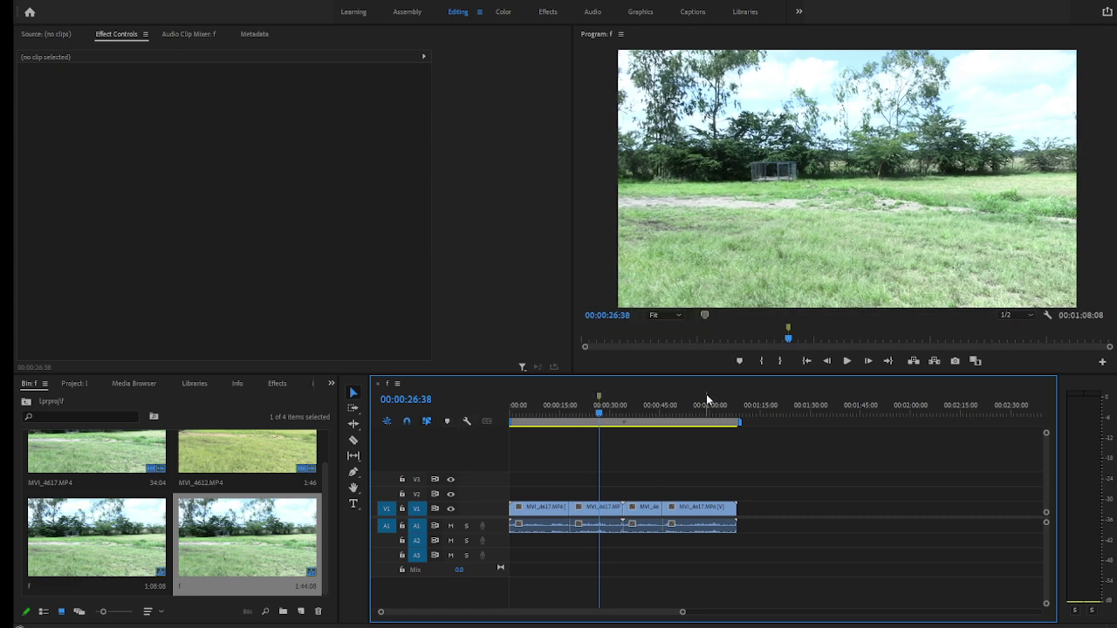